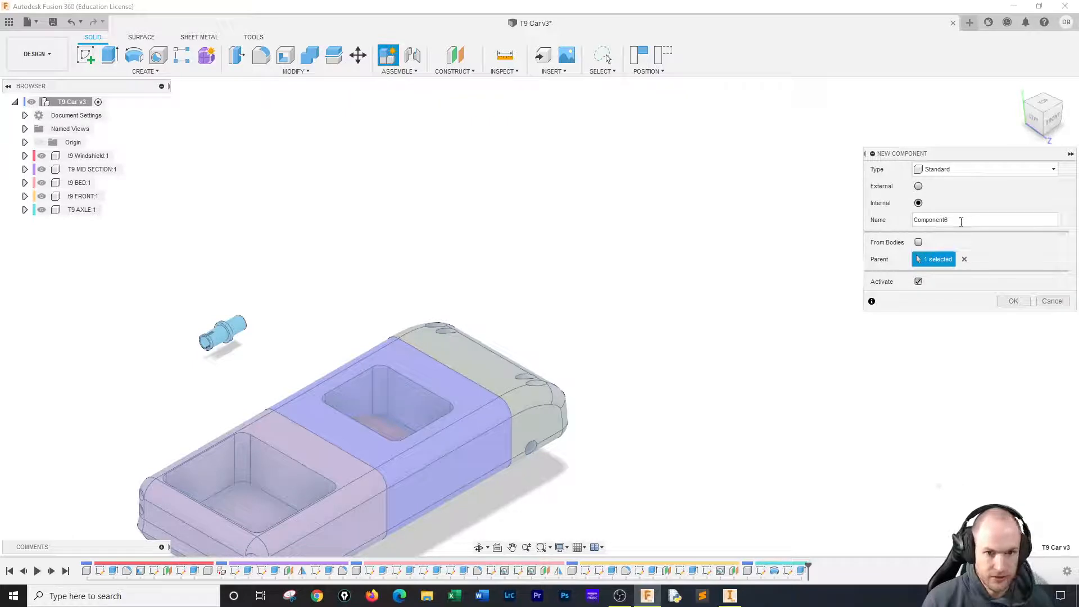
# Create an internal standard component named T9 Rim and make it active.
pyautogui.doubleClick(960, 220)
pyautogui.write('T9 Rim')
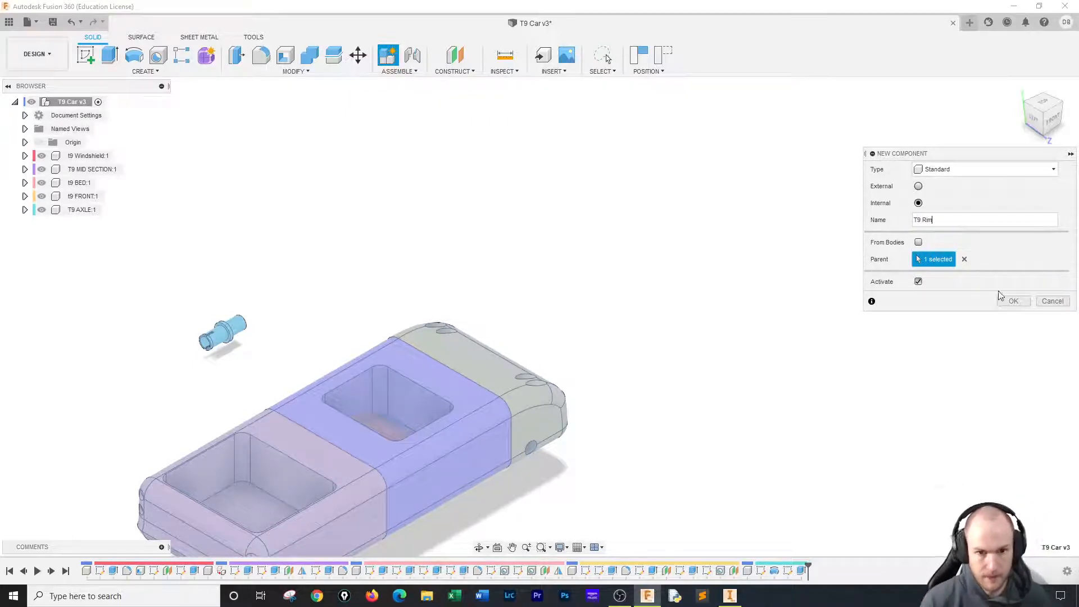
pyautogui.click(1013, 302)
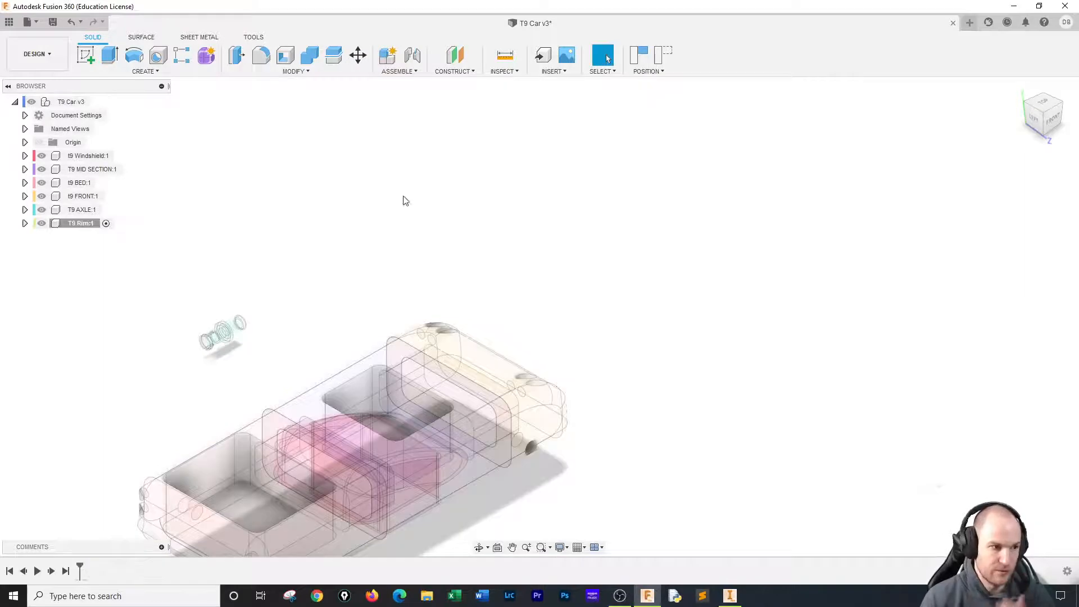
# Start a sketch on the vertical front plane, continuing without capturing the moved components' position.
pyautogui.click(85, 55)
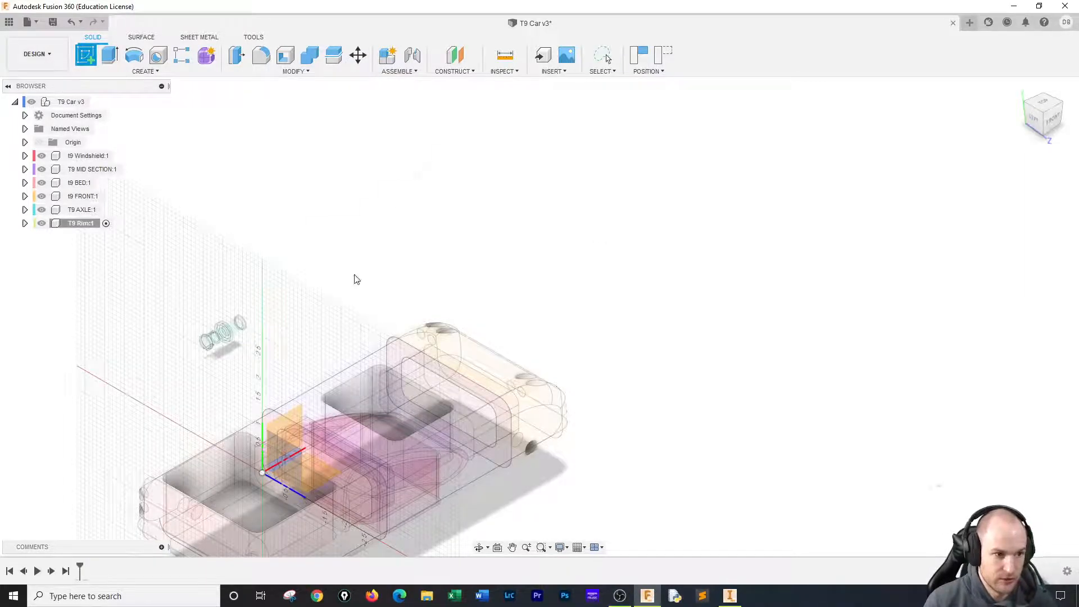
pyautogui.click(261, 367)
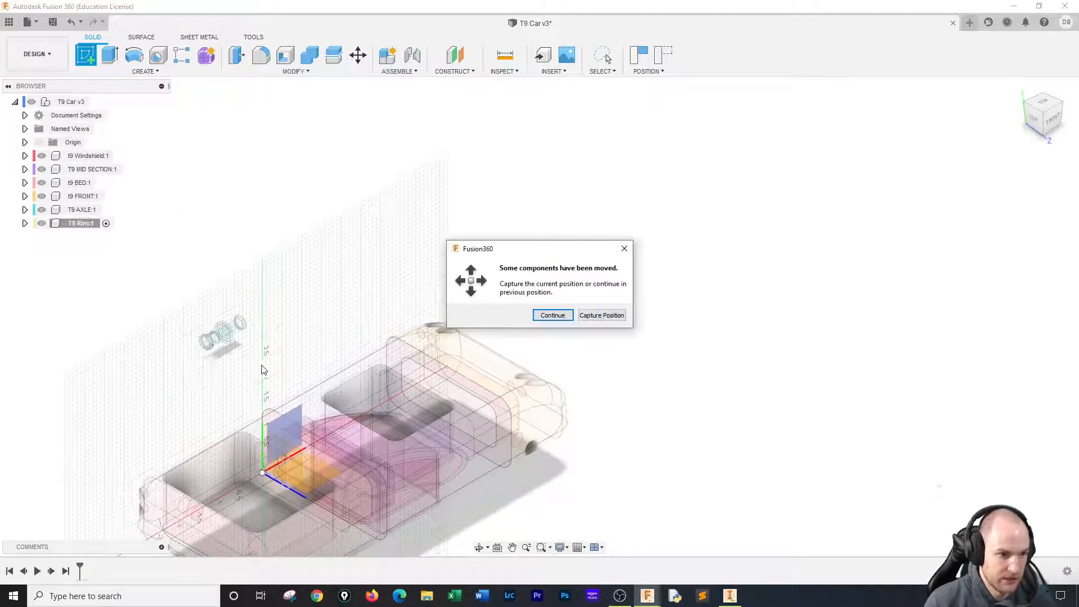
pyautogui.click(543, 316)
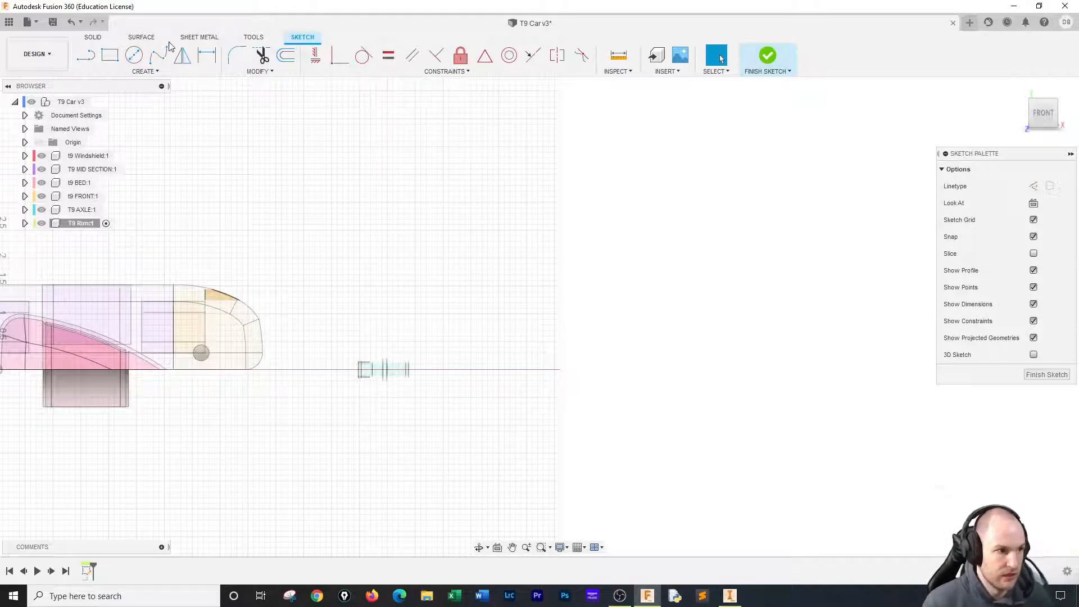
# Sketch a circle in the empty area beyond the axle and dimension its diameter to 0.3 in.
pyautogui.click(134, 55)
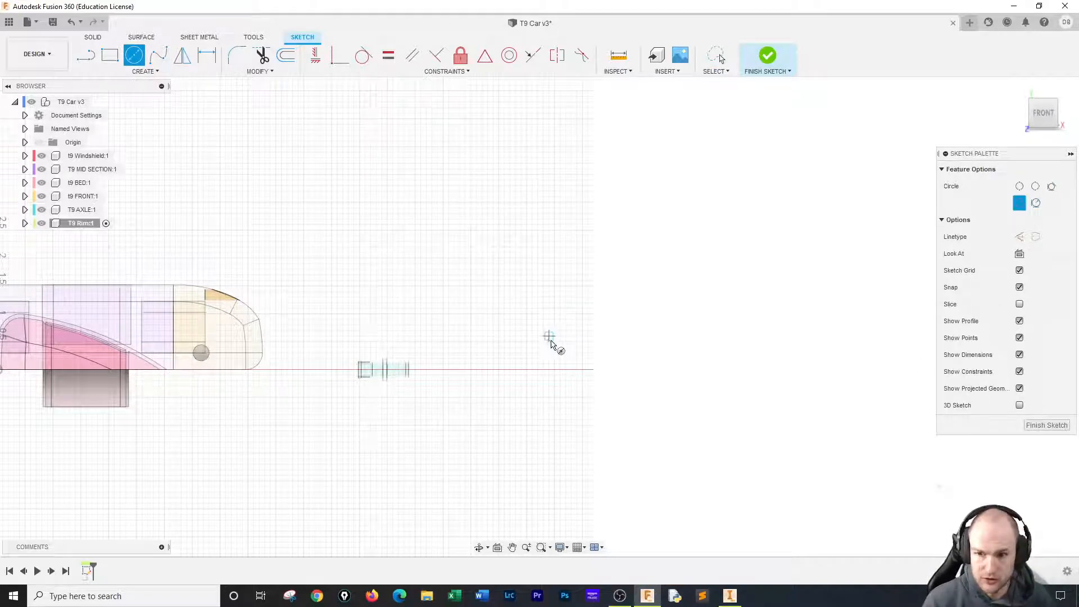
pyautogui.click(537, 358)
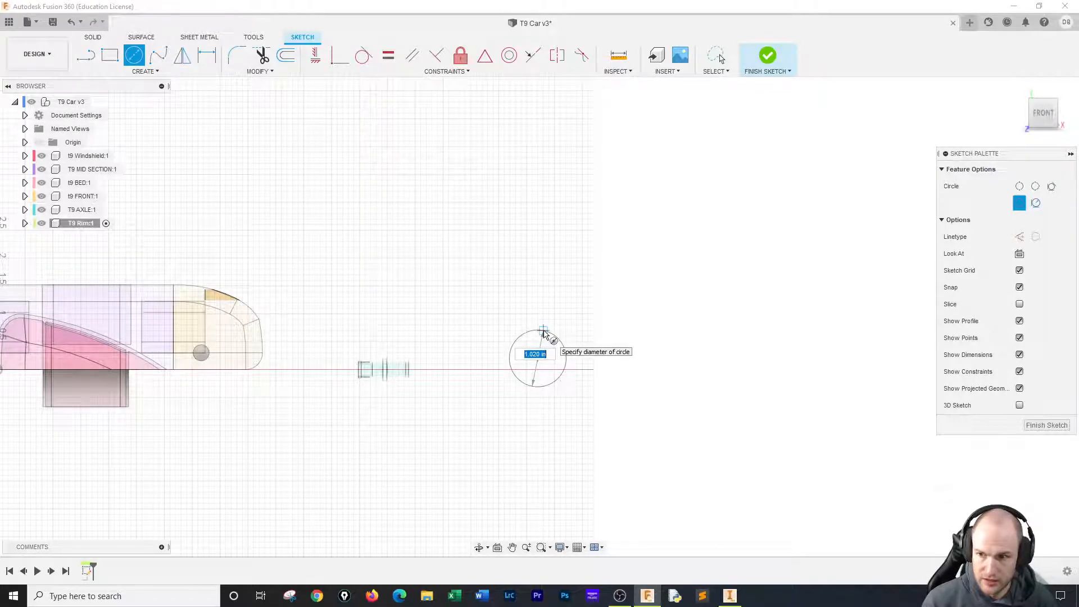
pyautogui.click(543, 334)
pyautogui.click(207, 55)
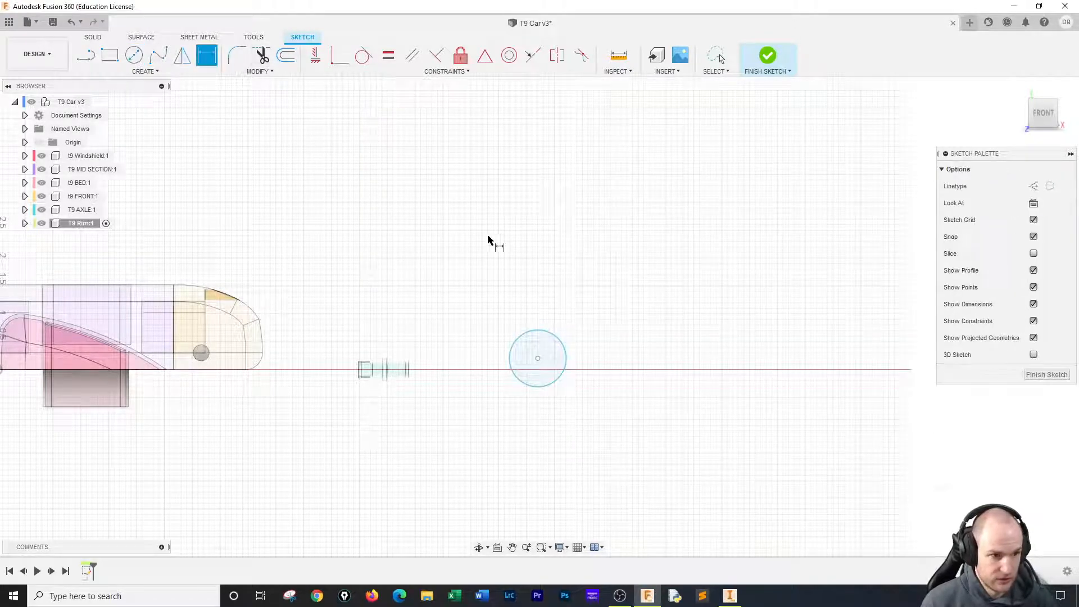
pyautogui.click(552, 334)
pyautogui.click(556, 318)
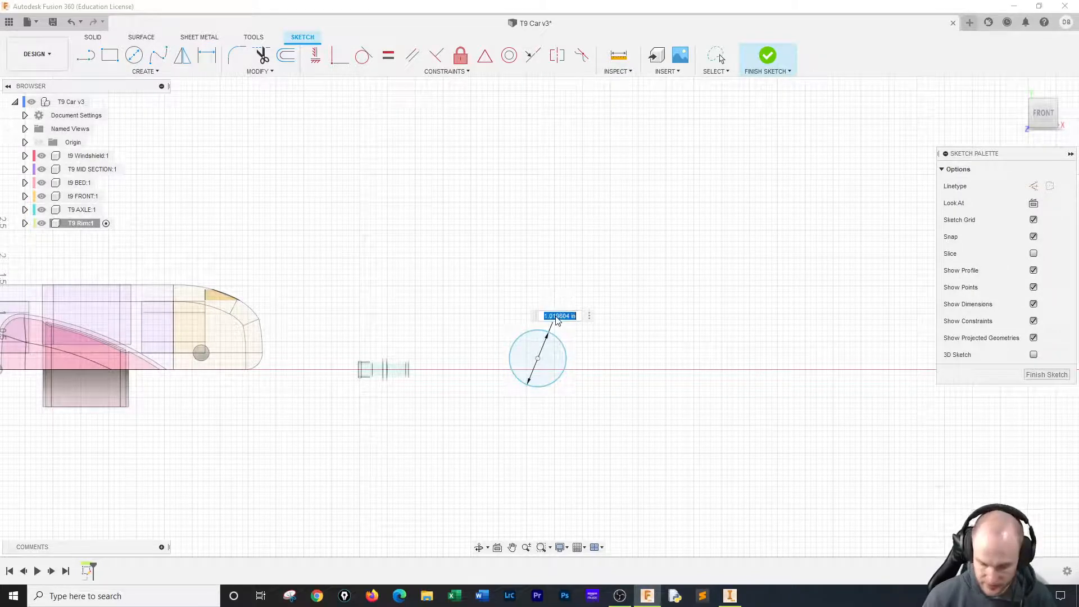
pyautogui.write('0.3')
pyautogui.press('Return')
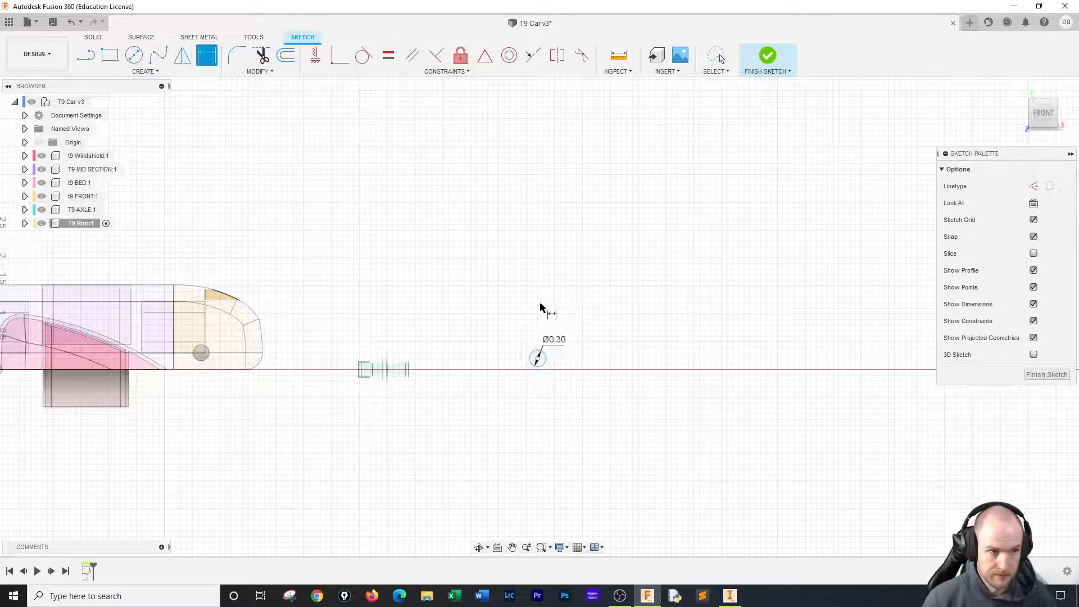
# Offset the 0.3 in circle outward by 0.05 in to form the hub ring.
pyautogui.scroll(3, 548, 343)
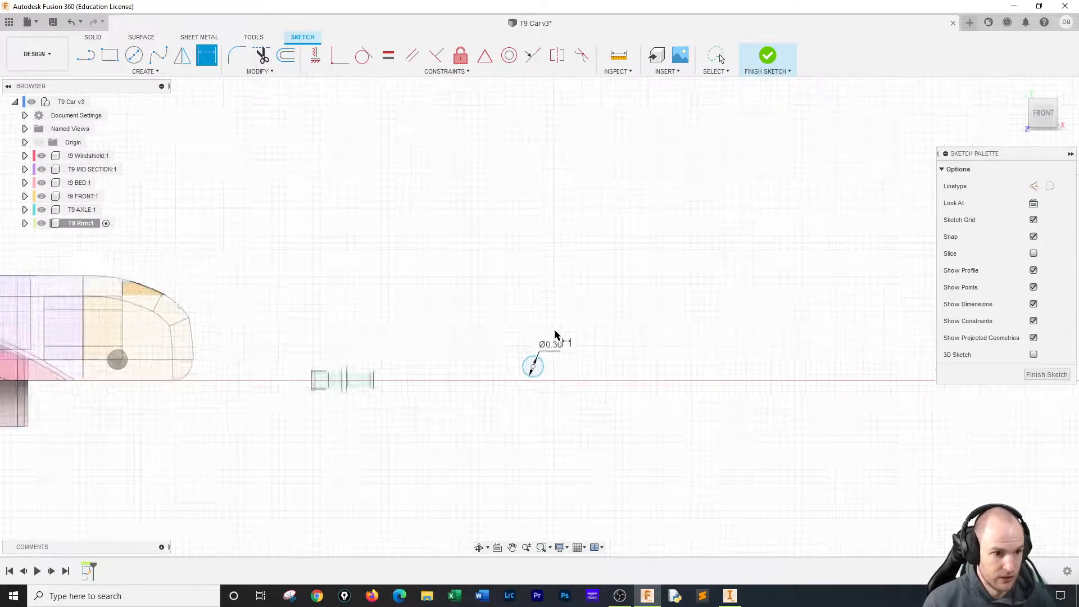
pyautogui.scroll(2, 538, 350)
pyautogui.moveTo(529, 354); pyautogui.dragTo(525, 279, button='middle')
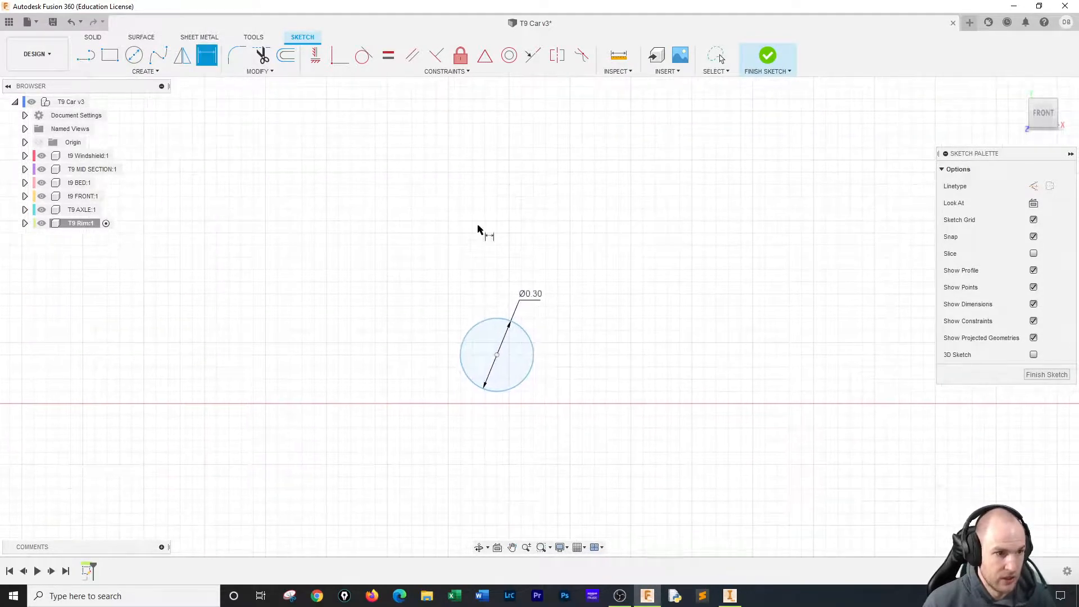
pyautogui.click(286, 55)
pyautogui.click(486, 319)
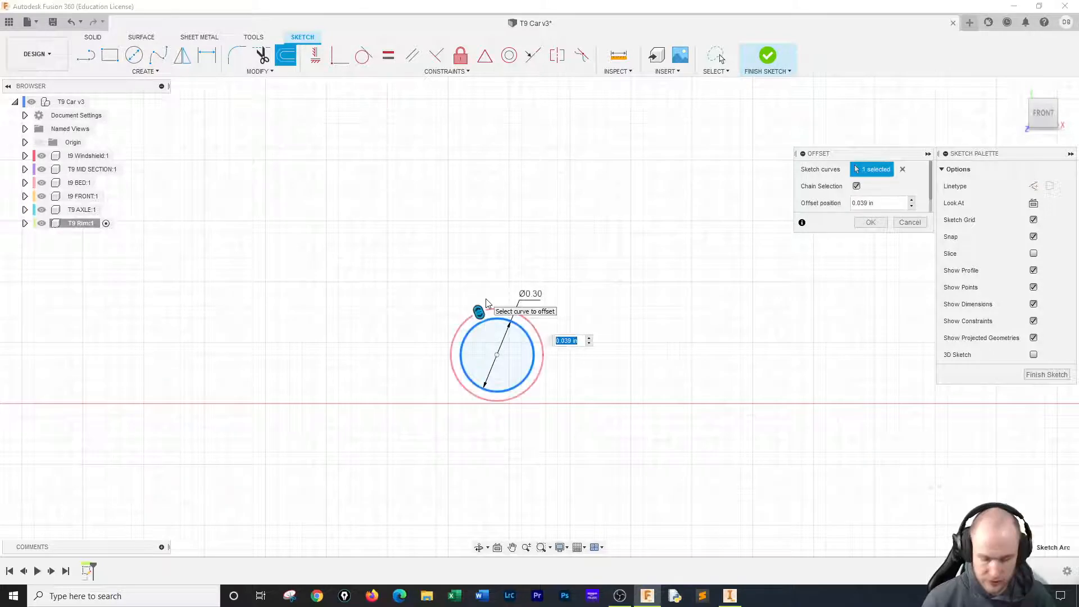
pyautogui.press('BackSpace')
pyautogui.write('.05')
pyautogui.press('Return')
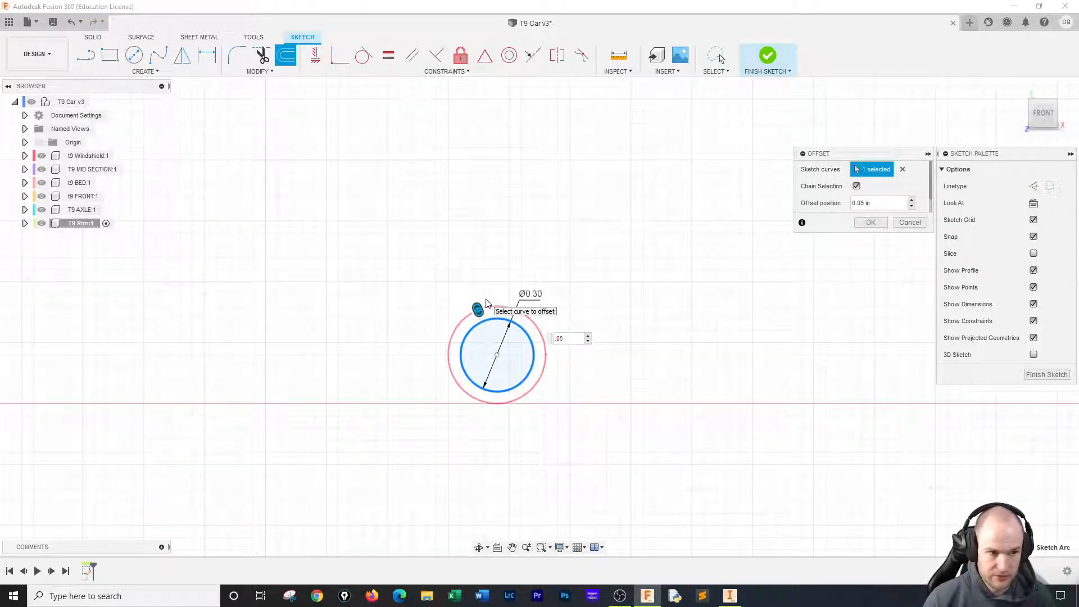
# Draw a circle 1.39 in in diameter, concentric with the hub circles.
pyautogui.click(134, 54)
pyautogui.click(496, 354)
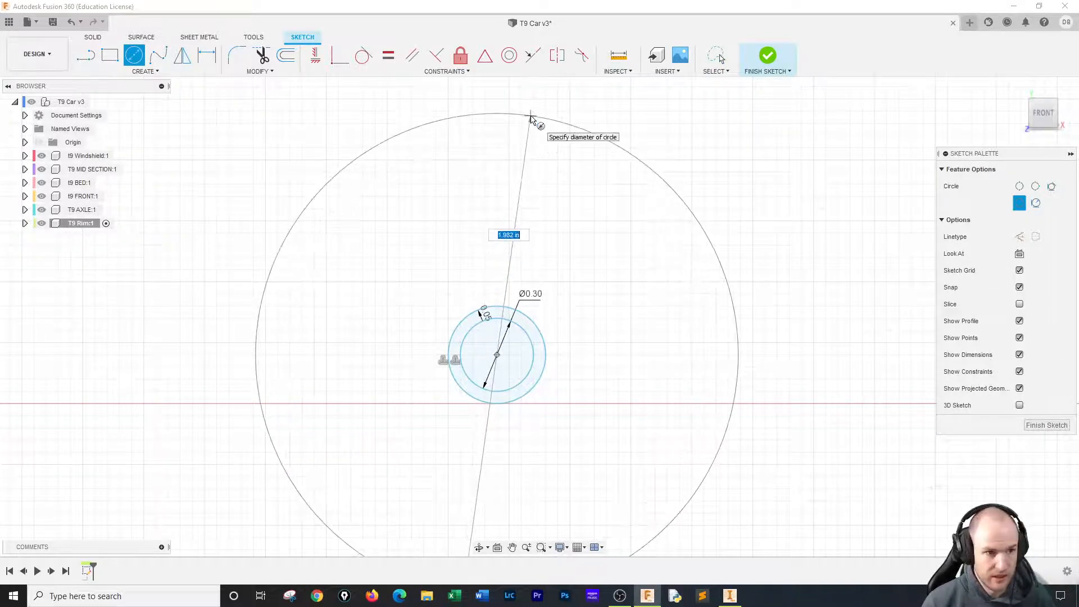
pyautogui.write('1.39')
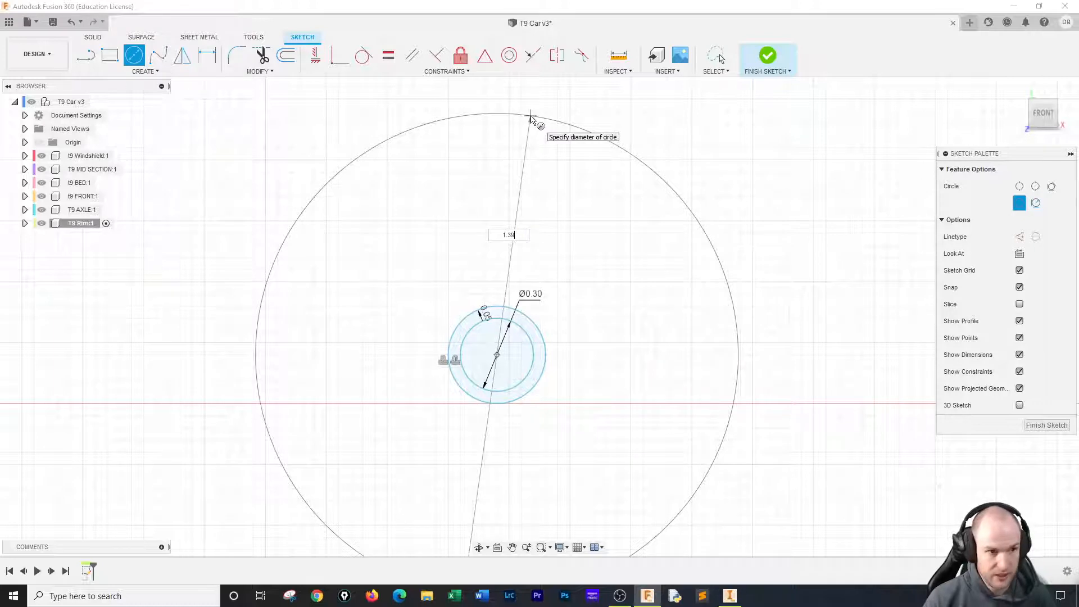
pyautogui.press('Return')
# Offset the 1.39 in circle inward by 0.05 in and finish the sketch.
pyautogui.click(285, 54)
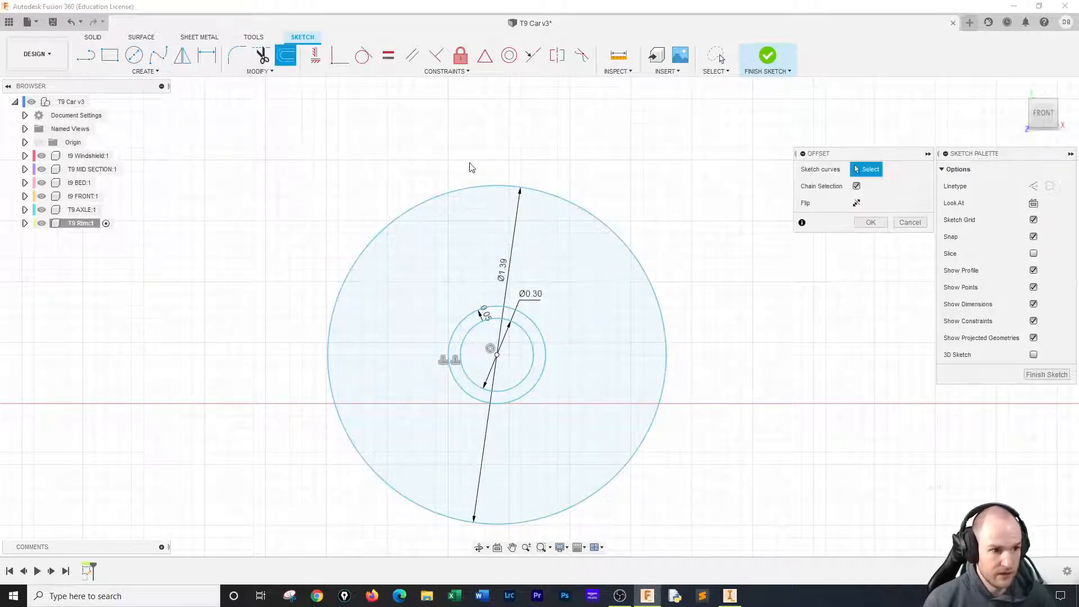
pyautogui.click(483, 186)
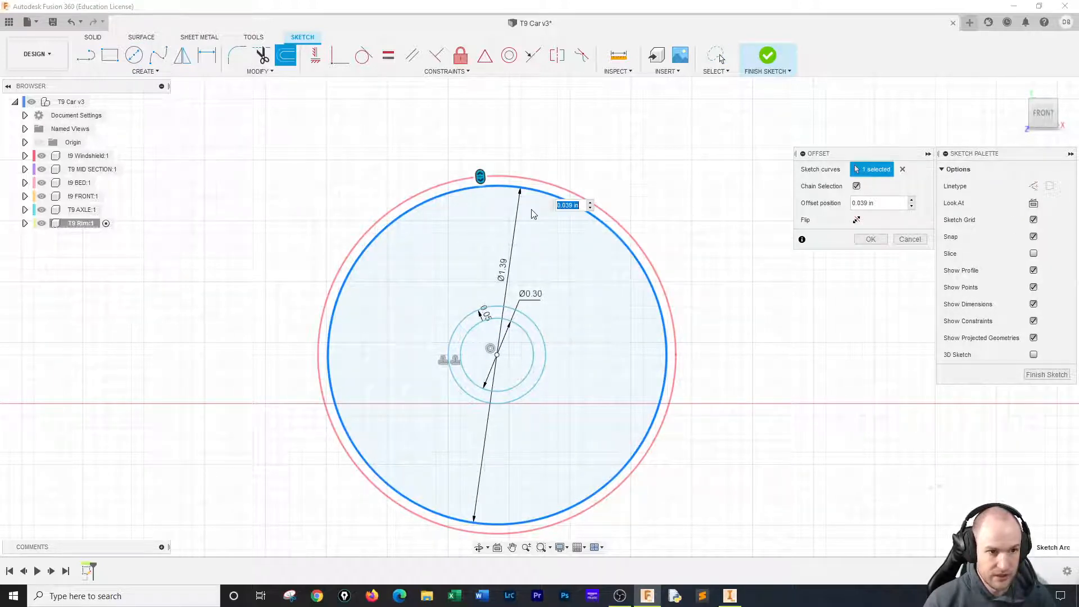
pyautogui.write('-.05')
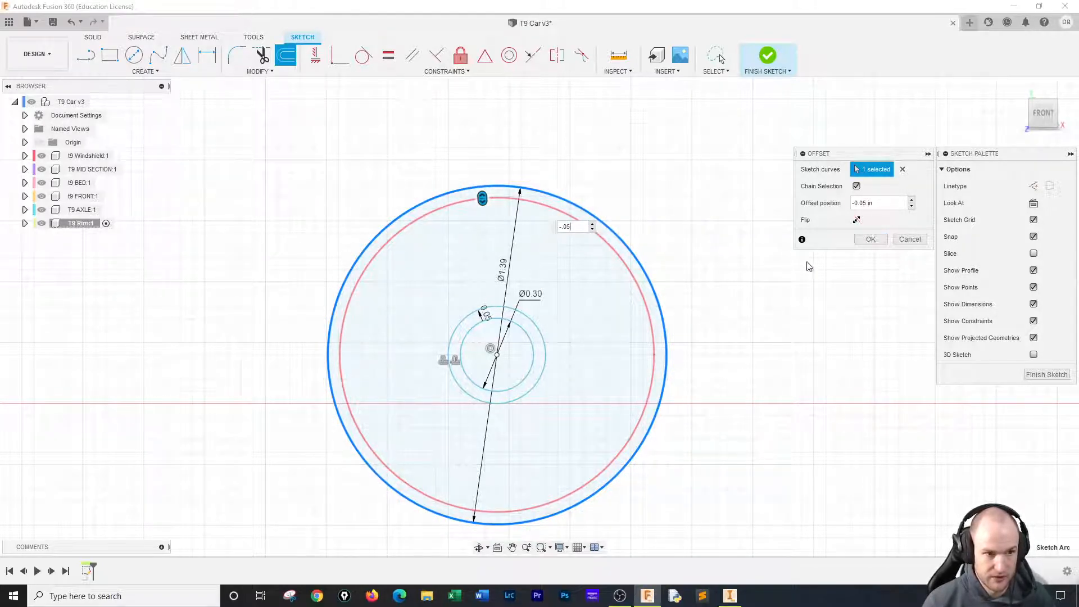
pyautogui.click(856, 240)
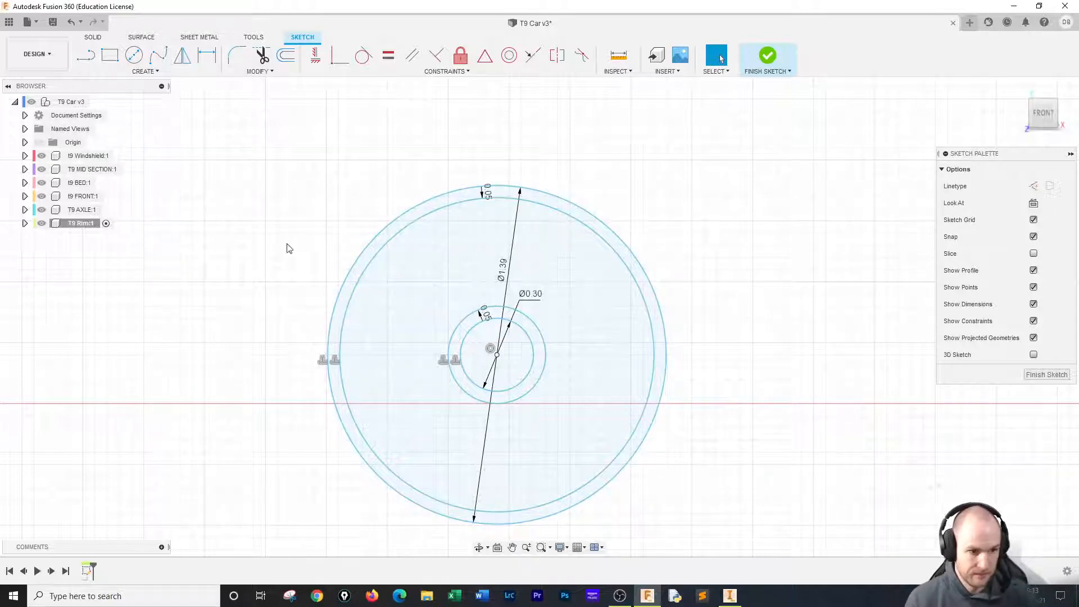
pyautogui.click(778, 68)
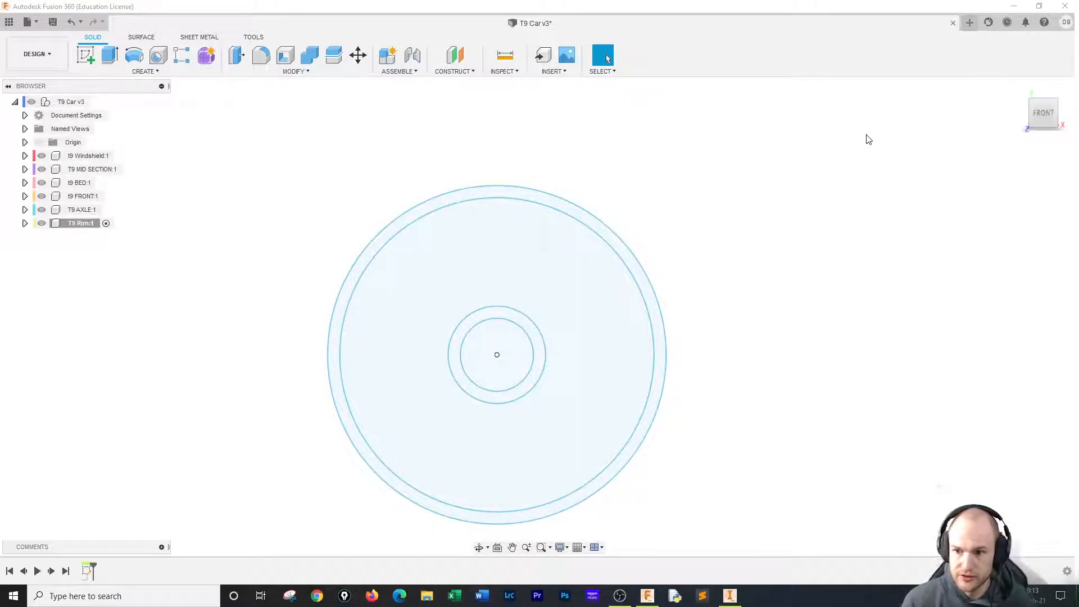
# Set up a symmetric new-body extrusion of the outer ring and the hub ring with a distance of 0.57 in.
pyautogui.click(104, 59)
pyautogui.click(503, 194)
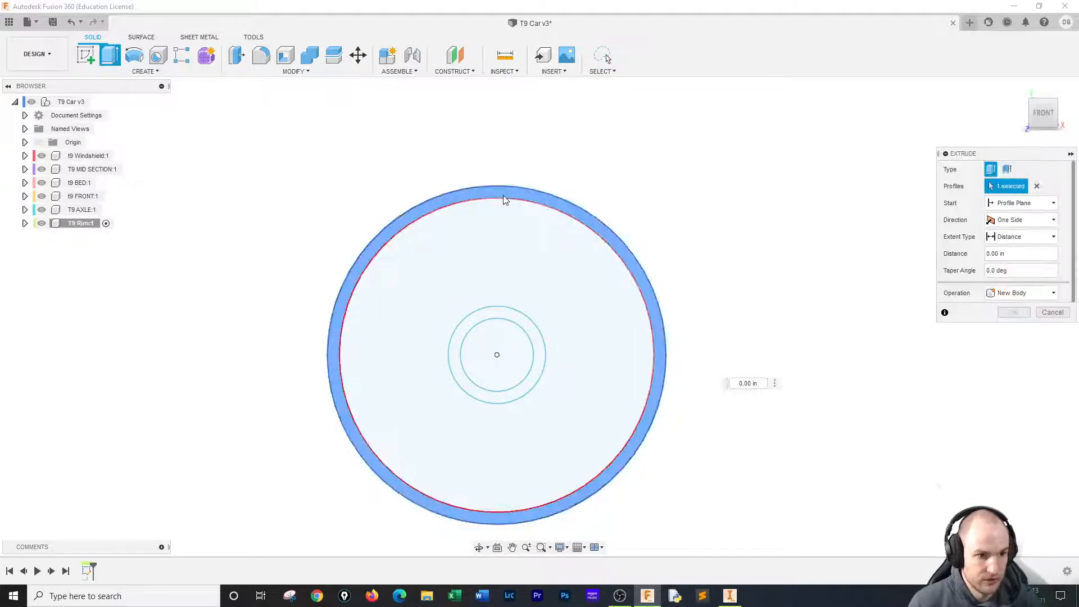
pyautogui.click(515, 315)
pyautogui.click(1012, 220)
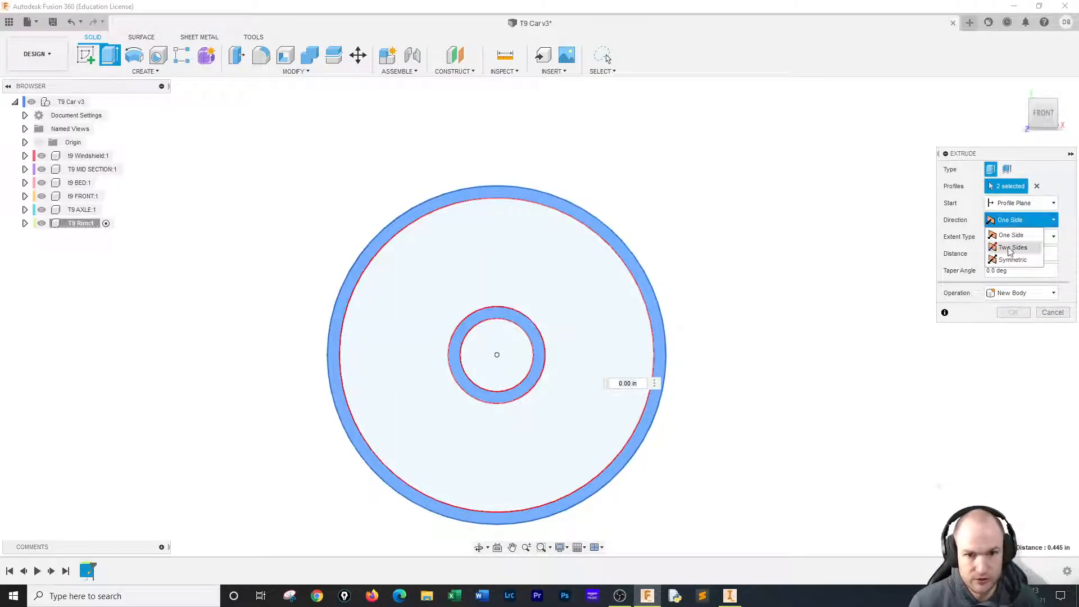
pyautogui.click(1007, 262)
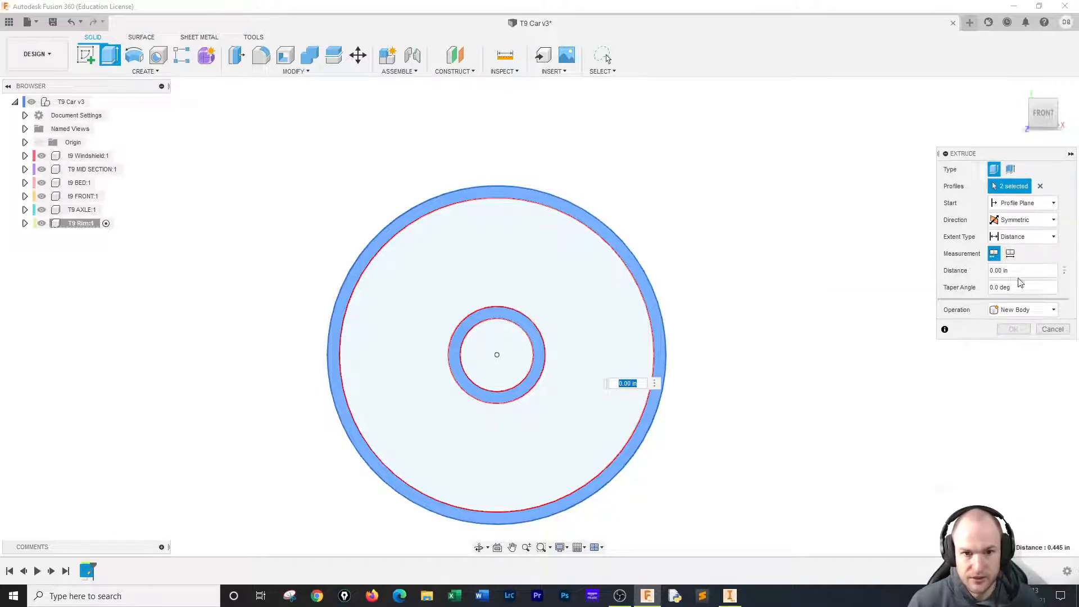
pyautogui.doubleClick(1015, 272)
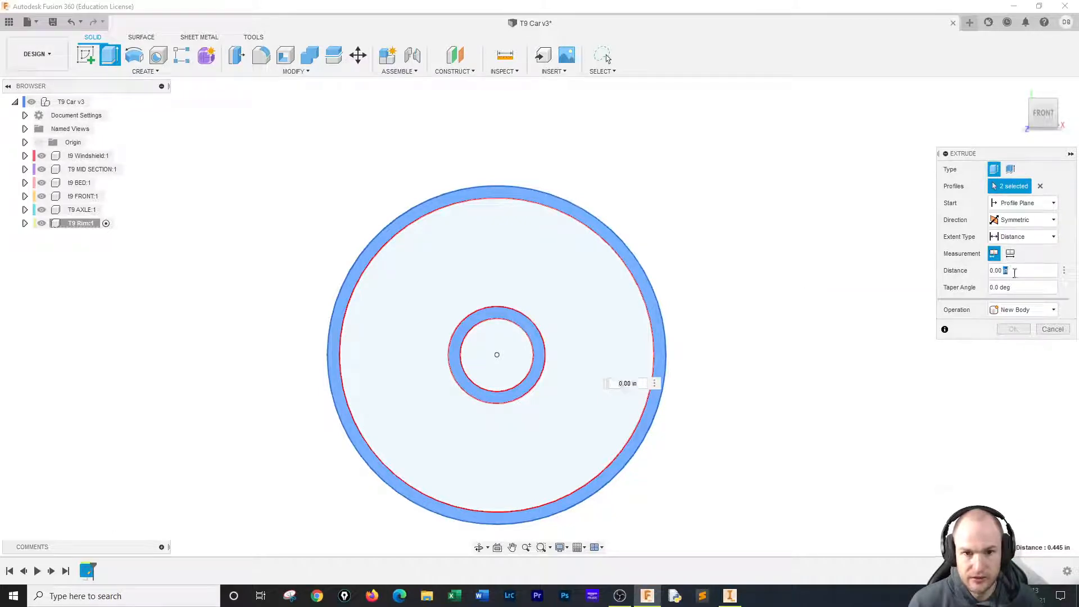
pyautogui.moveTo(1014, 272); pyautogui.dragTo(945, 276)
pyautogui.write('.57')
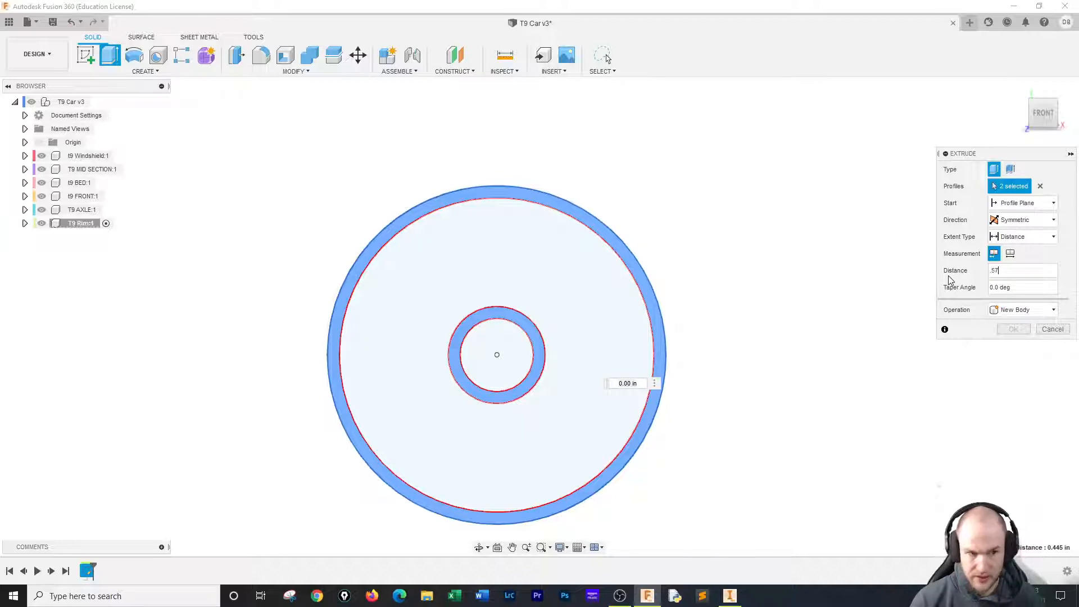
# Set the symmetric extrusion distance to 0.57/2 in and create the rim body.
pyautogui.click(1018, 88)
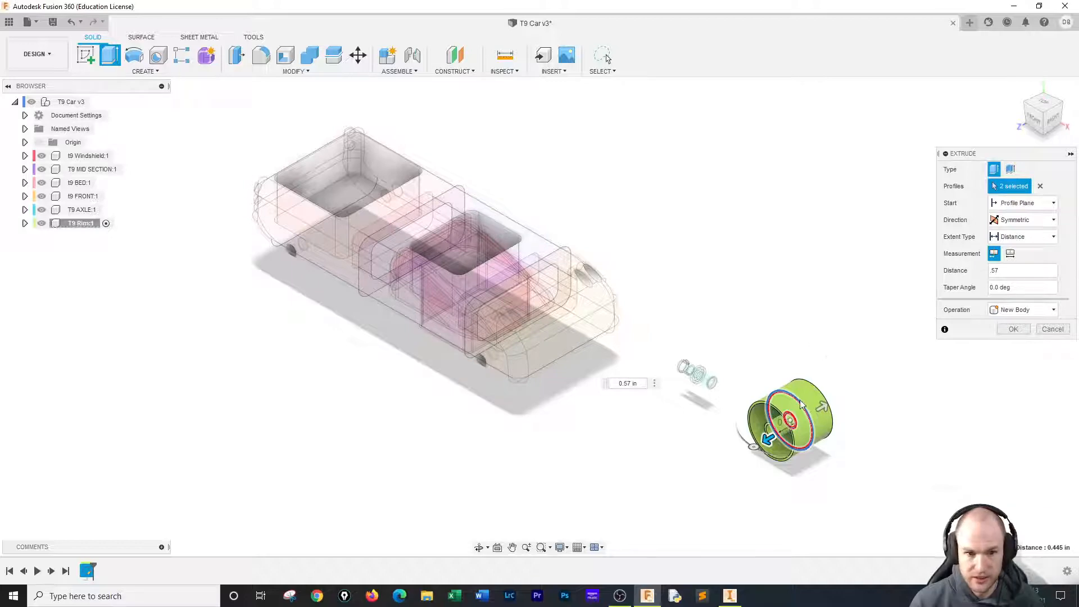
pyautogui.scroll(5, 801, 405)
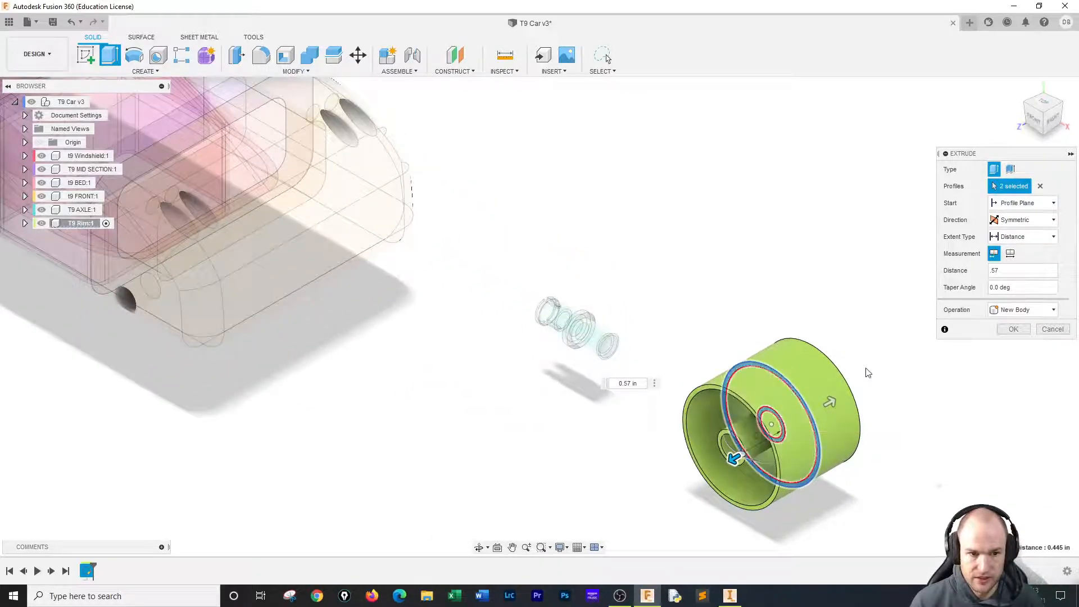
pyautogui.doubleClick(634, 383)
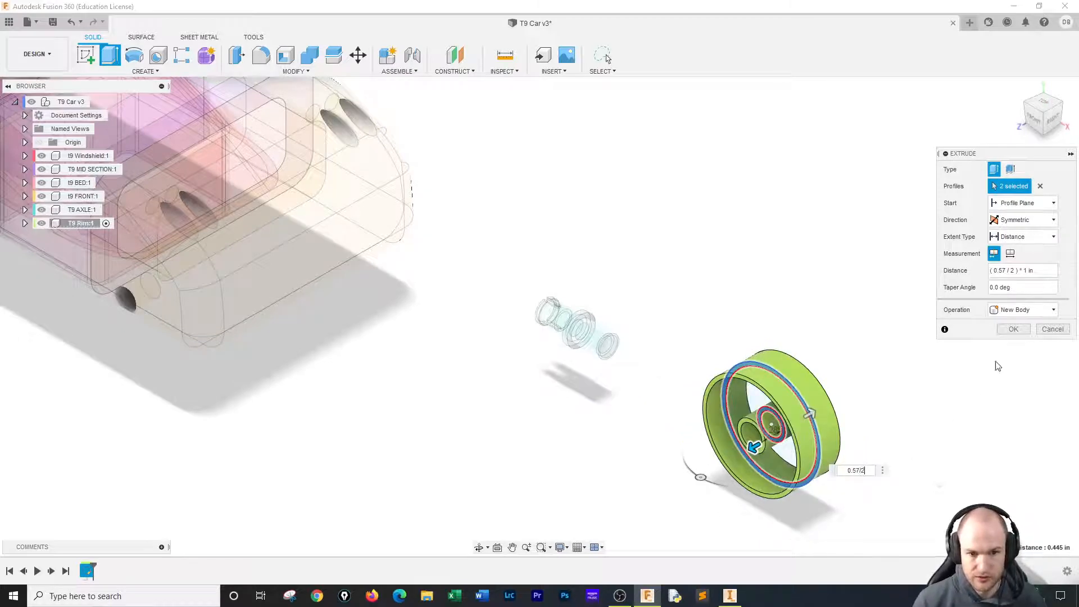
pyautogui.click(1013, 329)
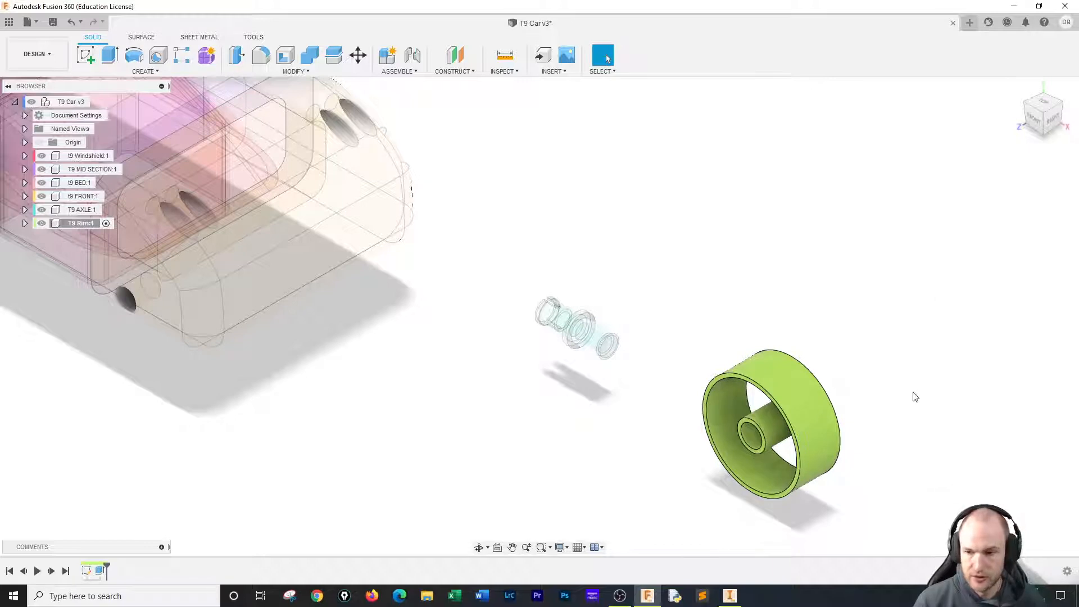
# Sketch on the hub's end face, projecting the hub bore edge and the outer ring's inner edge, and finish the sketch.
pyautogui.hotkey('alt', 'Tab')
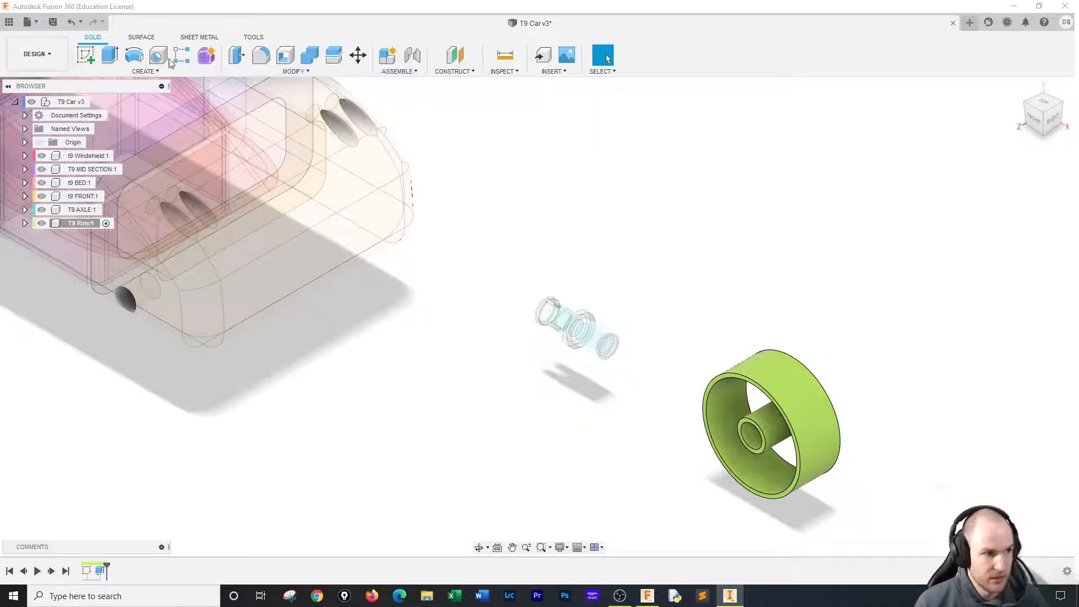
pyautogui.click(86, 55)
pyautogui.click(746, 442)
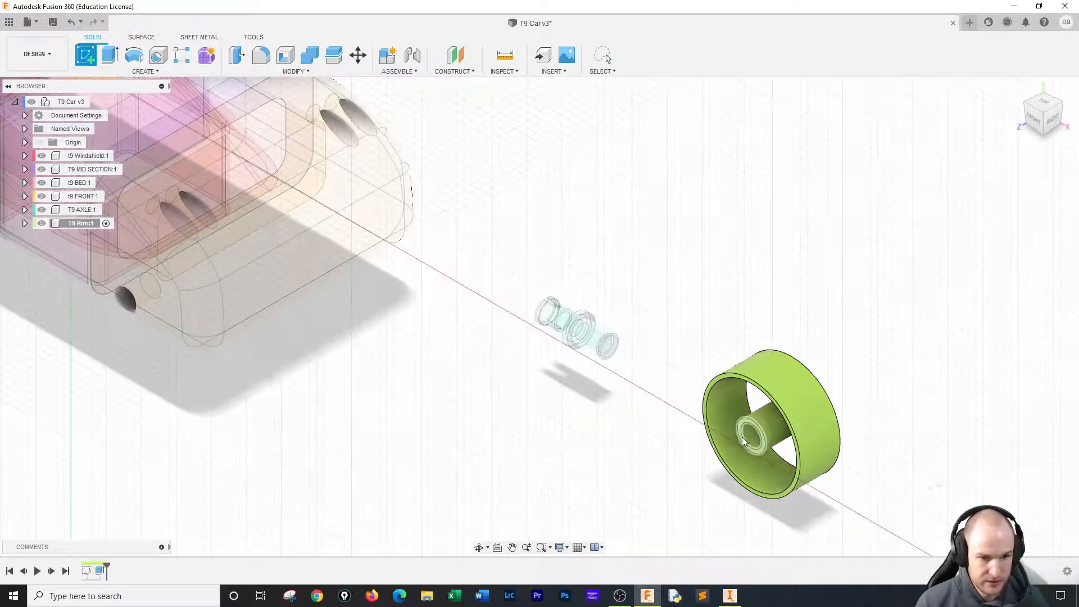
pyautogui.click(145, 71)
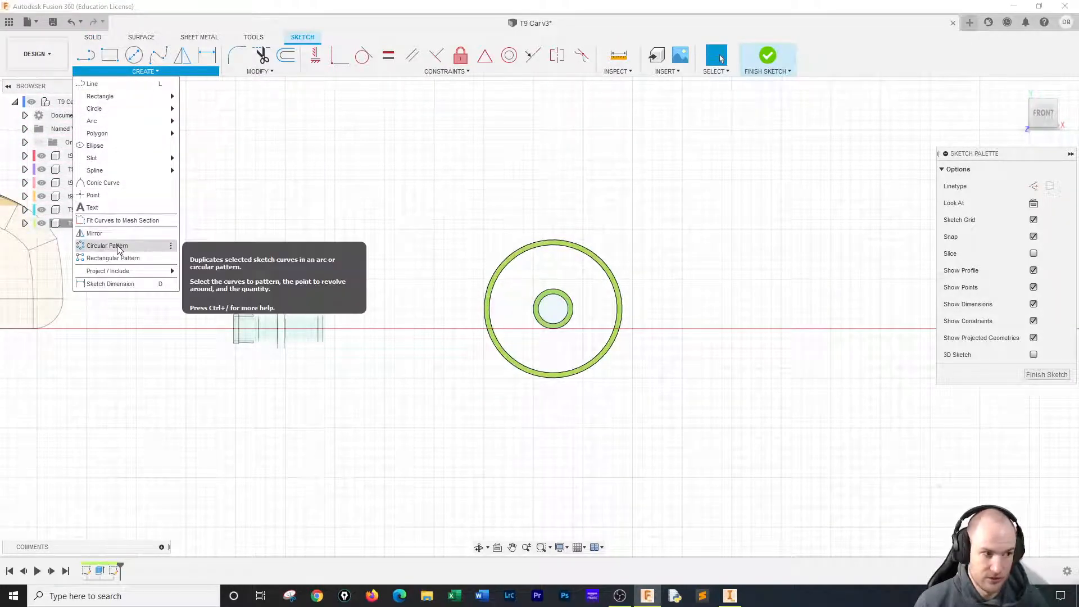
pyautogui.moveTo(119, 271)
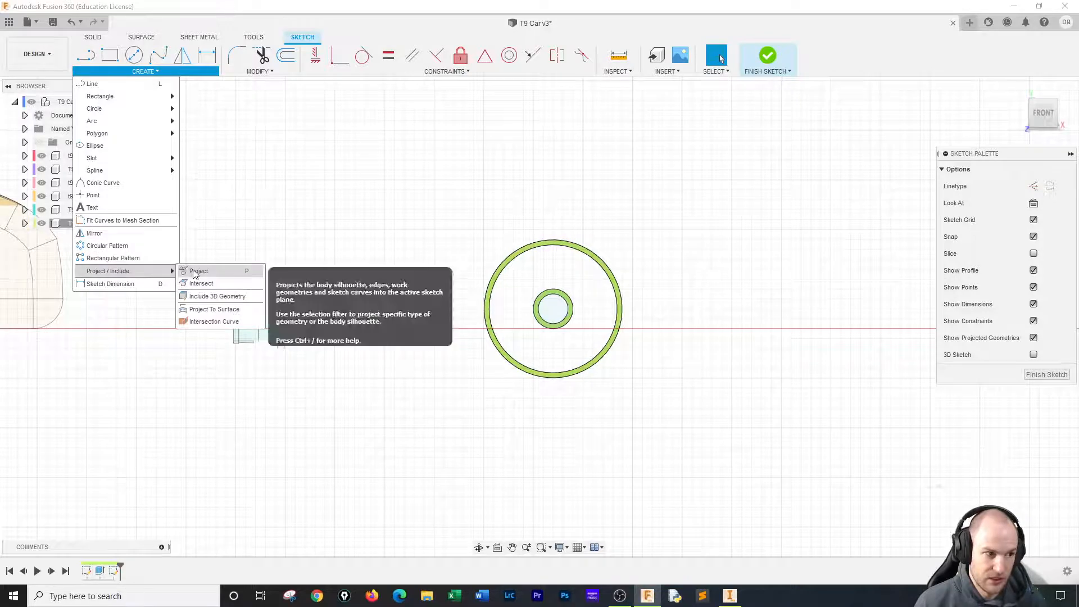
pyautogui.click(194, 271)
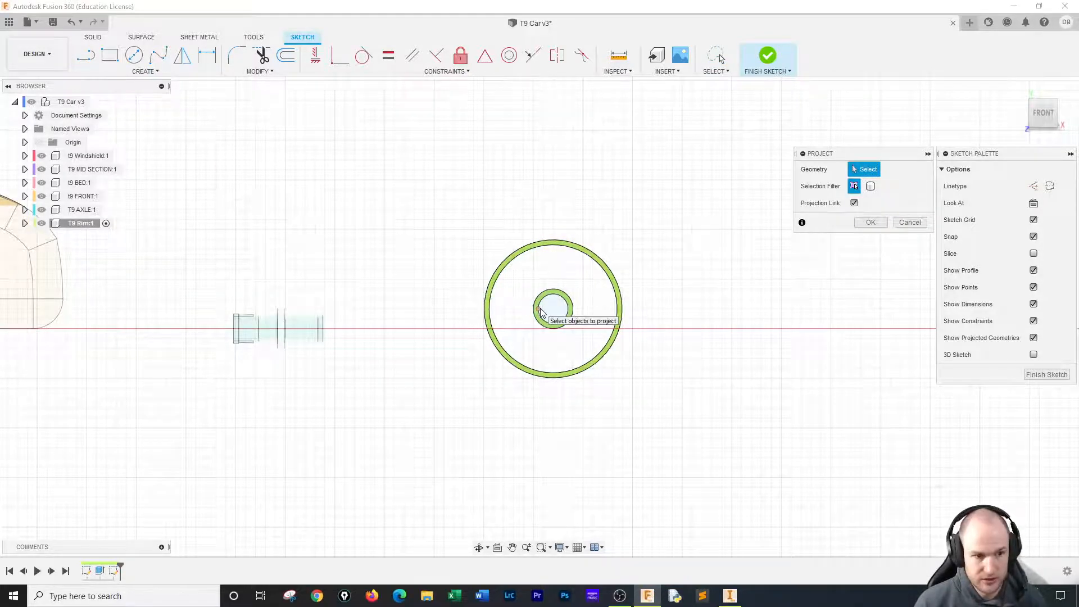
pyautogui.click(549, 302)
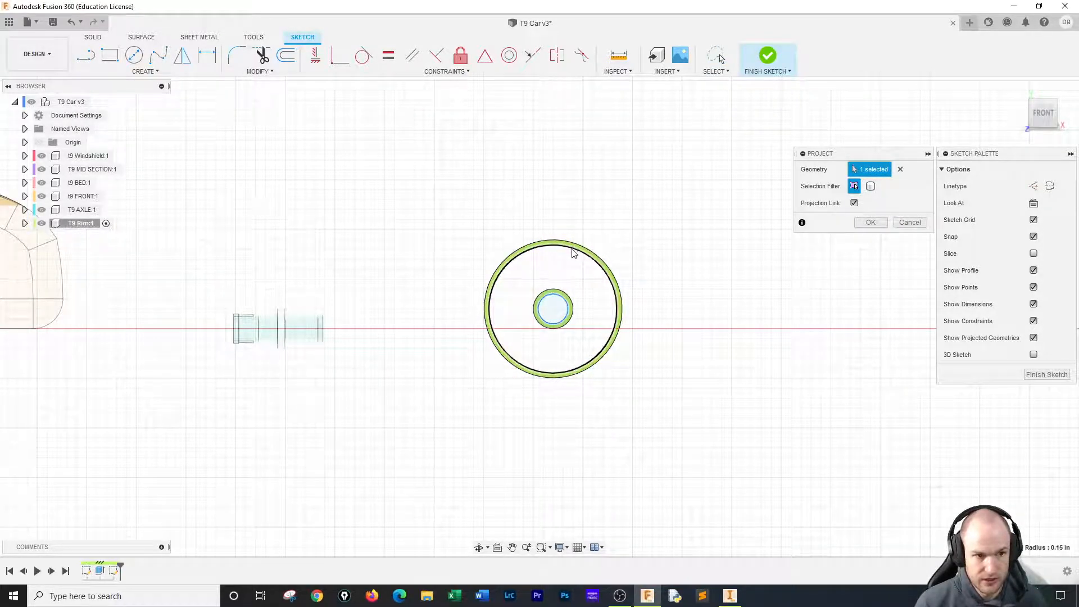
pyautogui.click(765, 55)
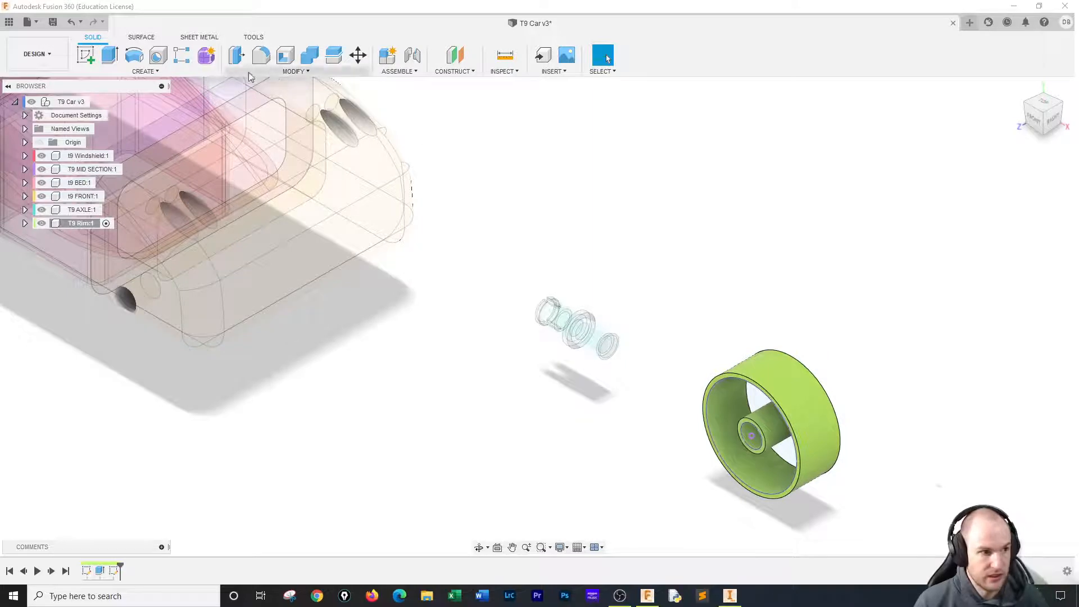
# Extrude the profile between the hub and the outer ring by -0.05 in, joined to the rim body.
pyautogui.click(110, 55)
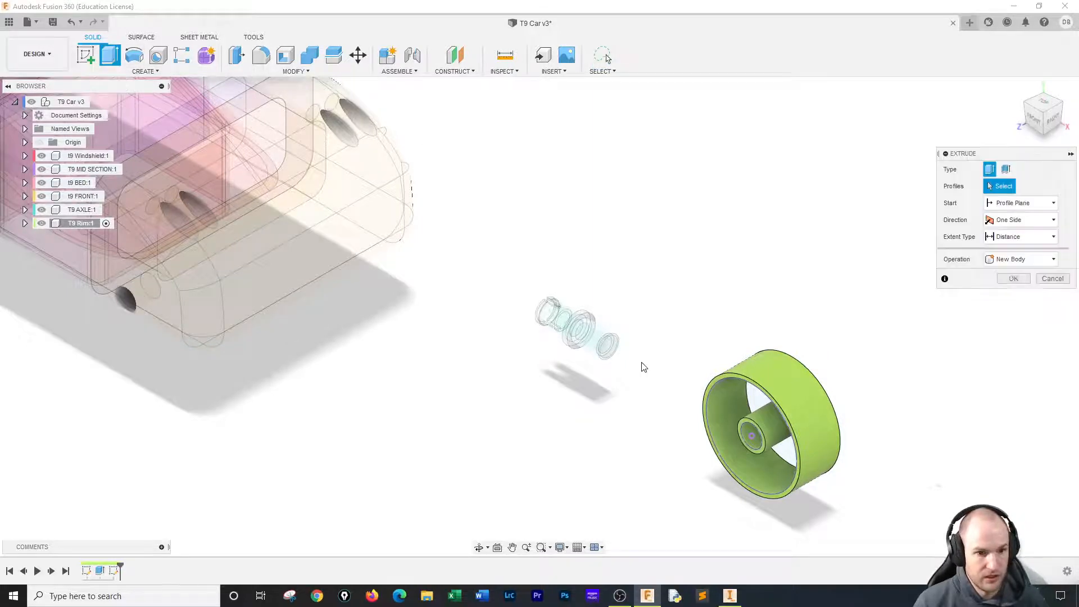
pyautogui.click(732, 409)
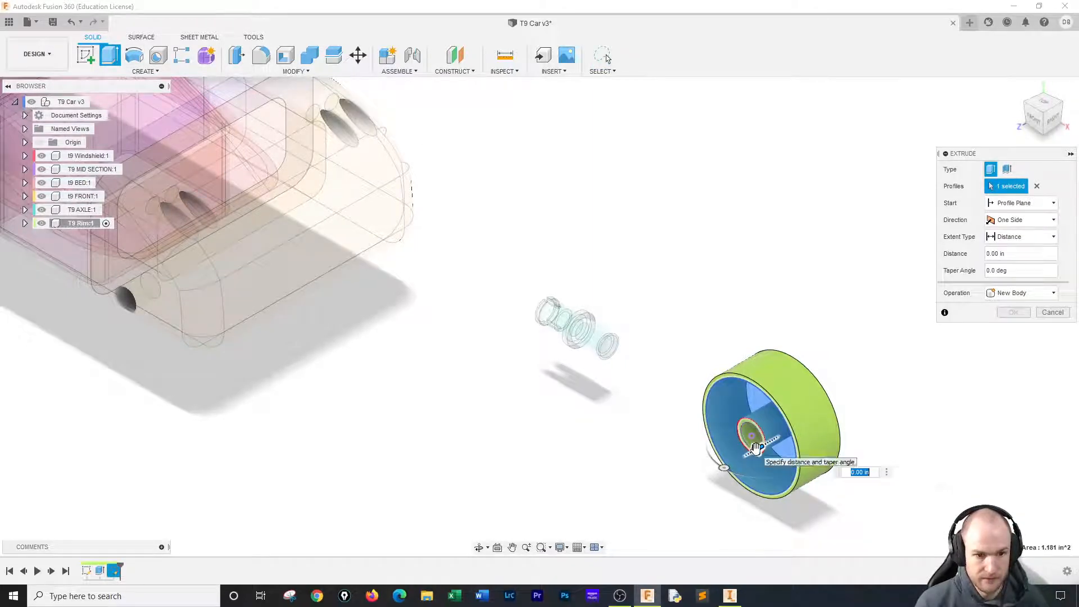
pyautogui.moveTo(753, 446); pyautogui.dragTo(762, 447)
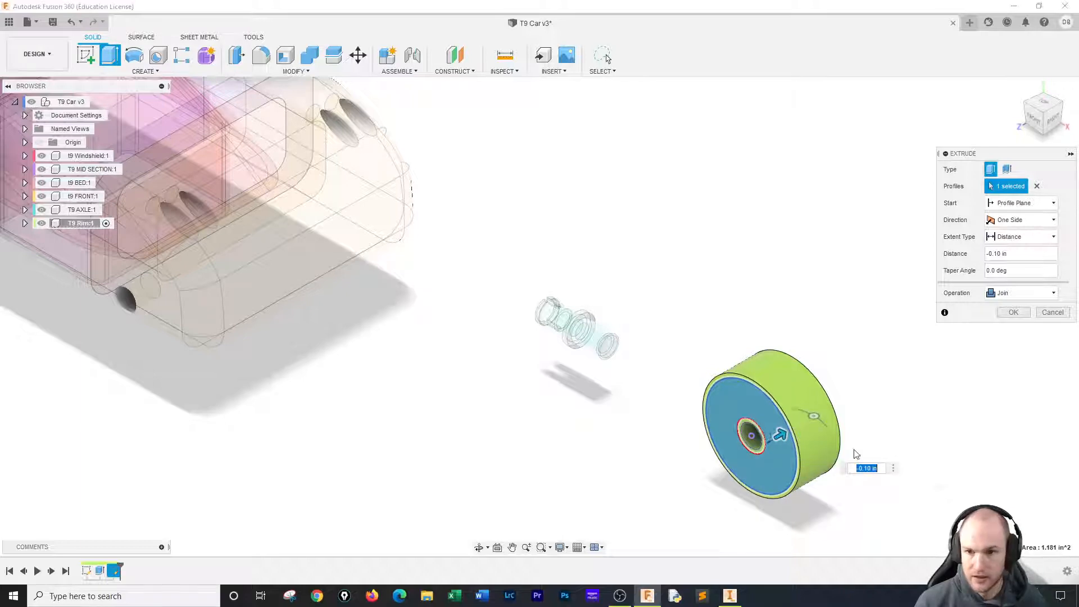
pyautogui.write('.0')
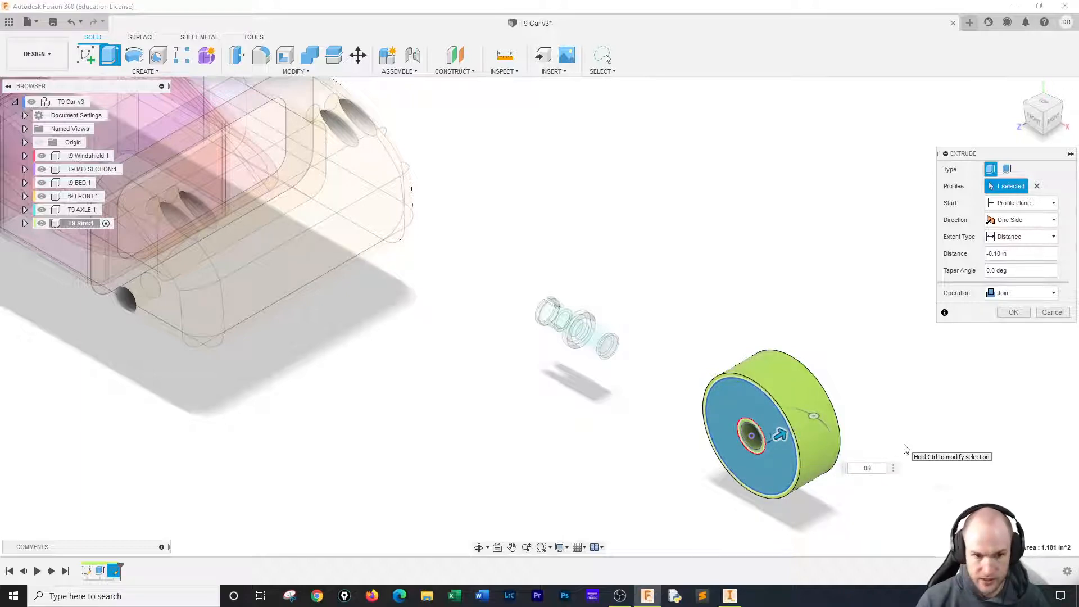
pyautogui.write('5')
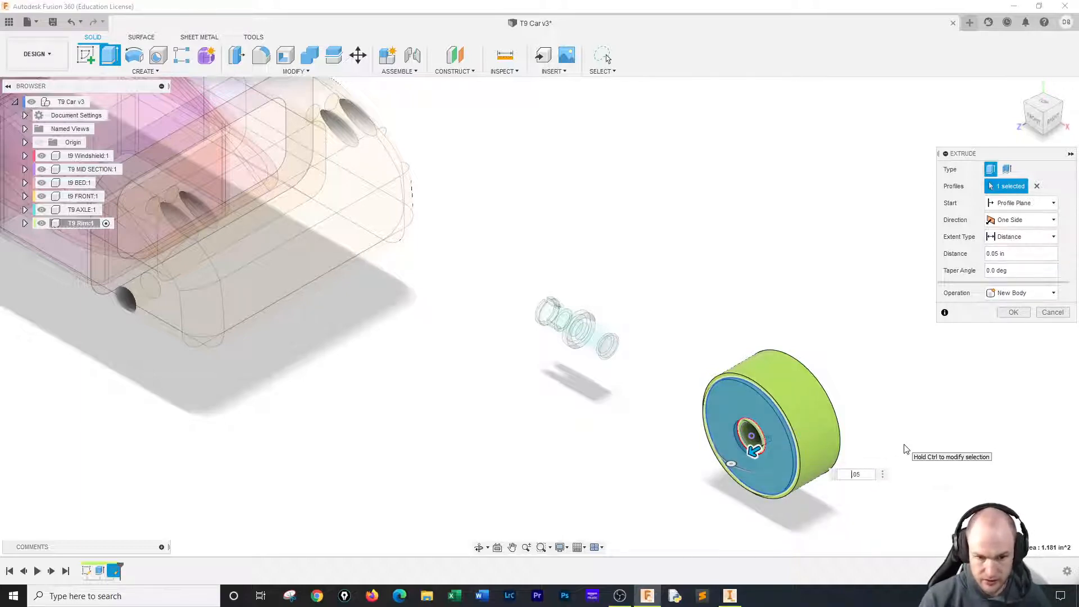
pyautogui.write('-')
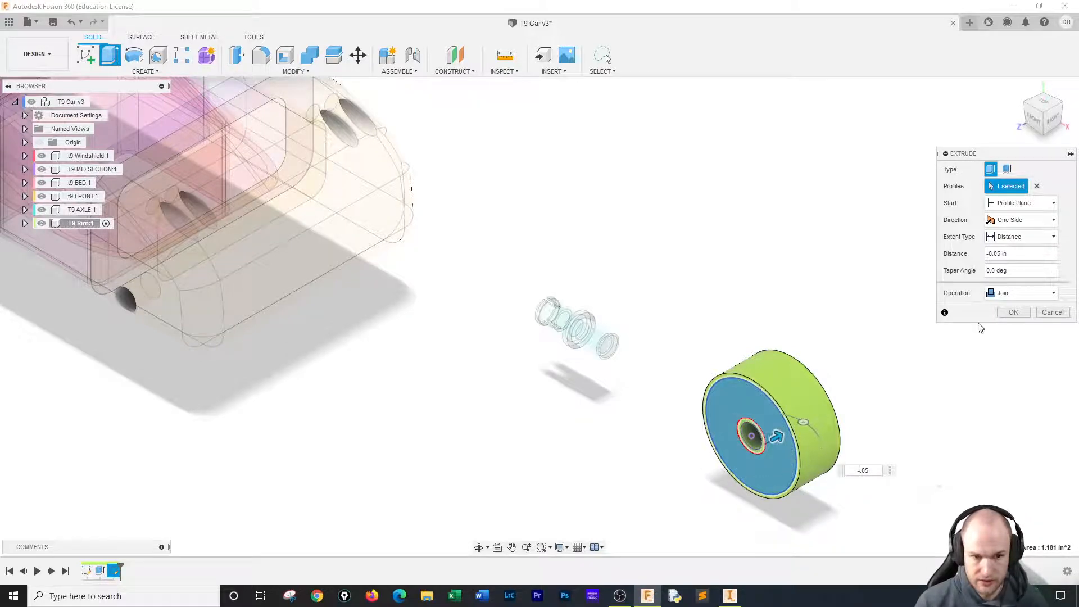
pyautogui.click(1013, 313)
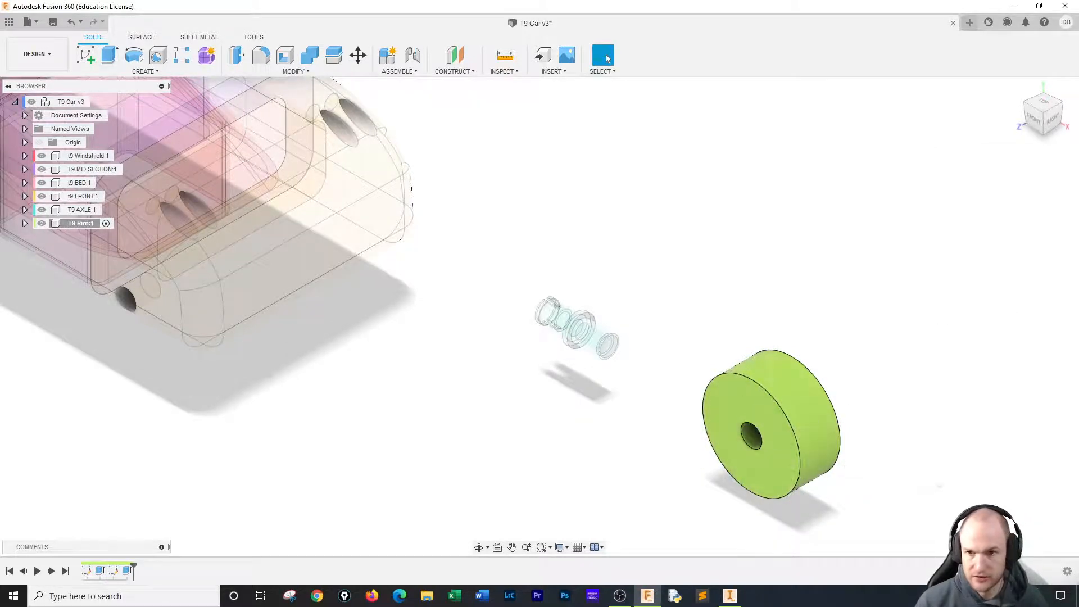
# Start a sketch on the wheel's closed face and draw a circle concentric with the bore, slightly smaller than the rim's outer edge.
pyautogui.hotkey('alt', 'Tab')
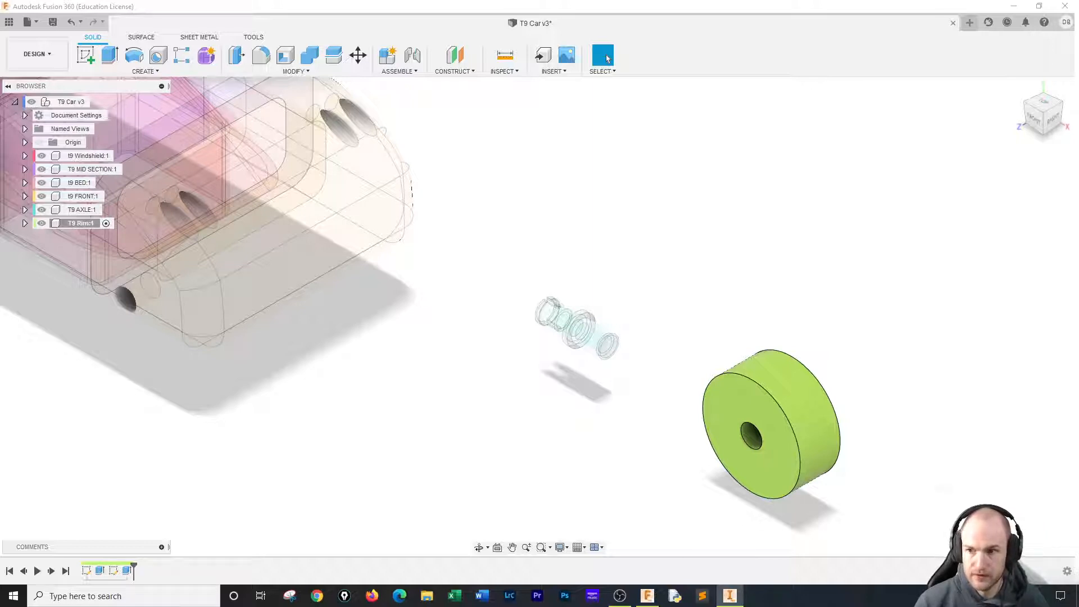
pyautogui.click(87, 53)
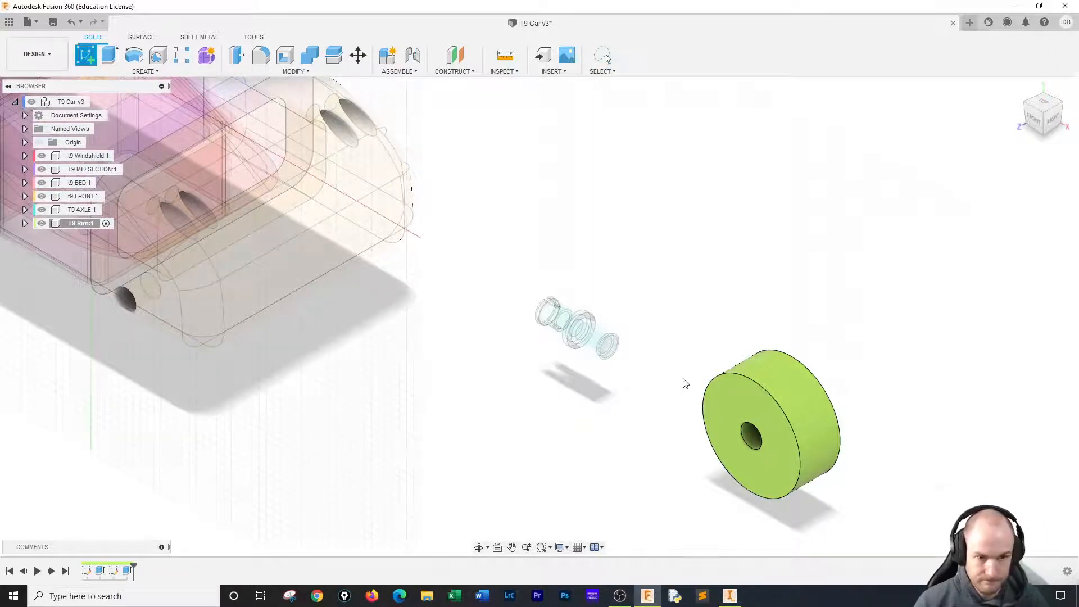
pyautogui.click(737, 405)
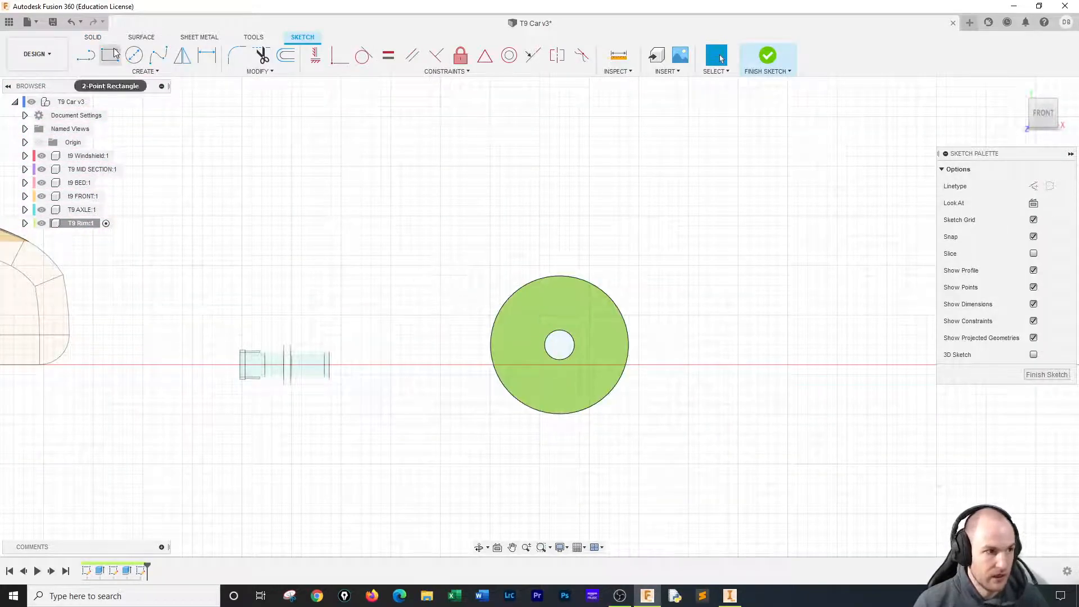
pyautogui.click(133, 57)
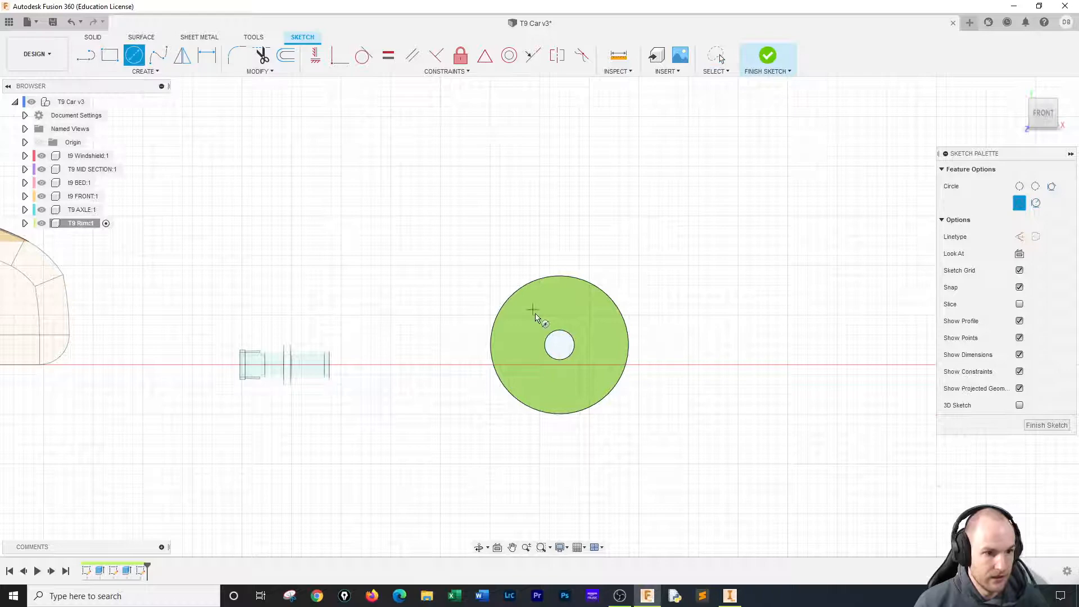
pyautogui.click(559, 346)
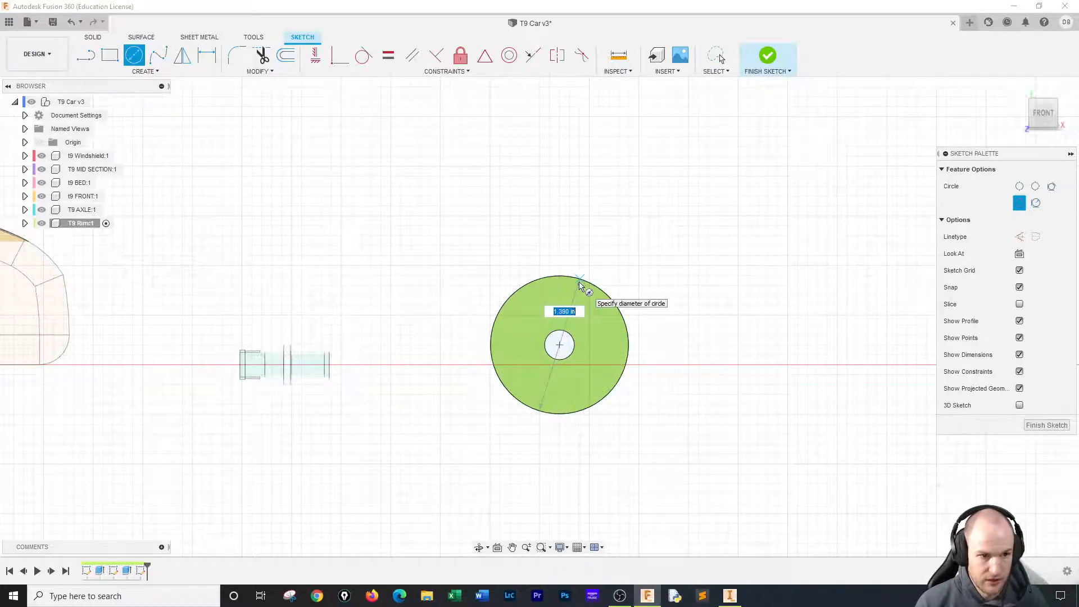
pyautogui.click(579, 288)
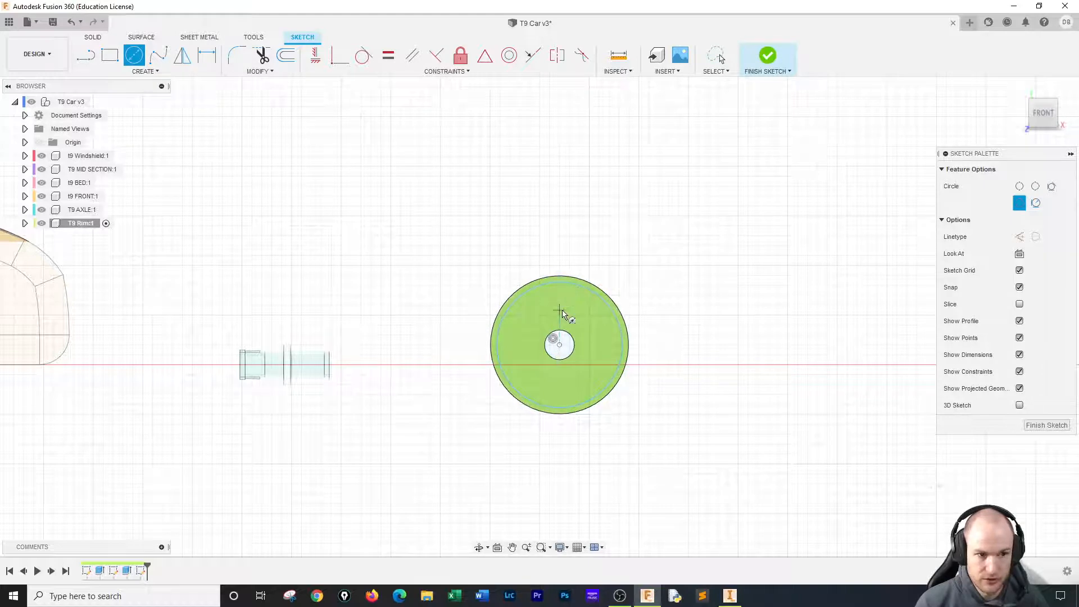
# Draw a 0.5 in diameter circle centred on the uppermost point of the large sketch circle.
pyautogui.scroll(2, 559, 288)
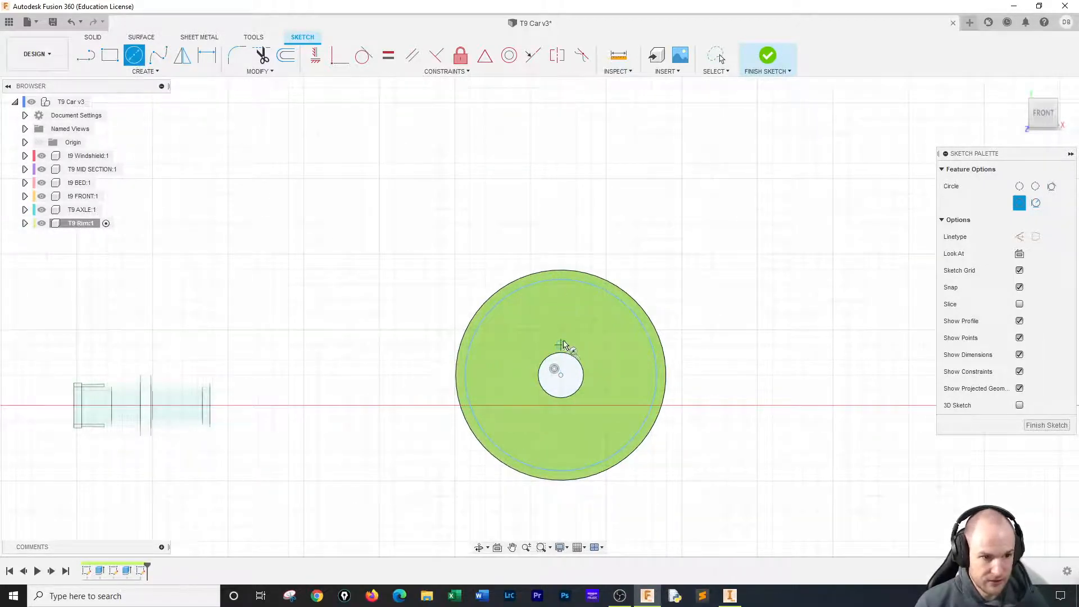
pyautogui.click(559, 279)
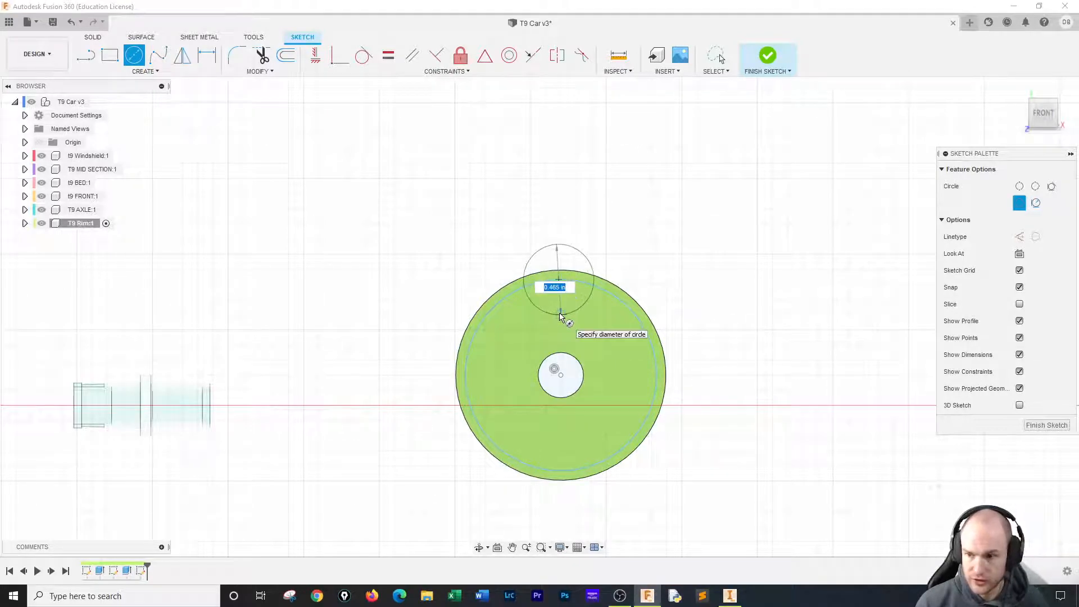
pyautogui.press('BackSpace')
pyautogui.write('.5')
pyautogui.press('Return')
pyautogui.press('Escape')
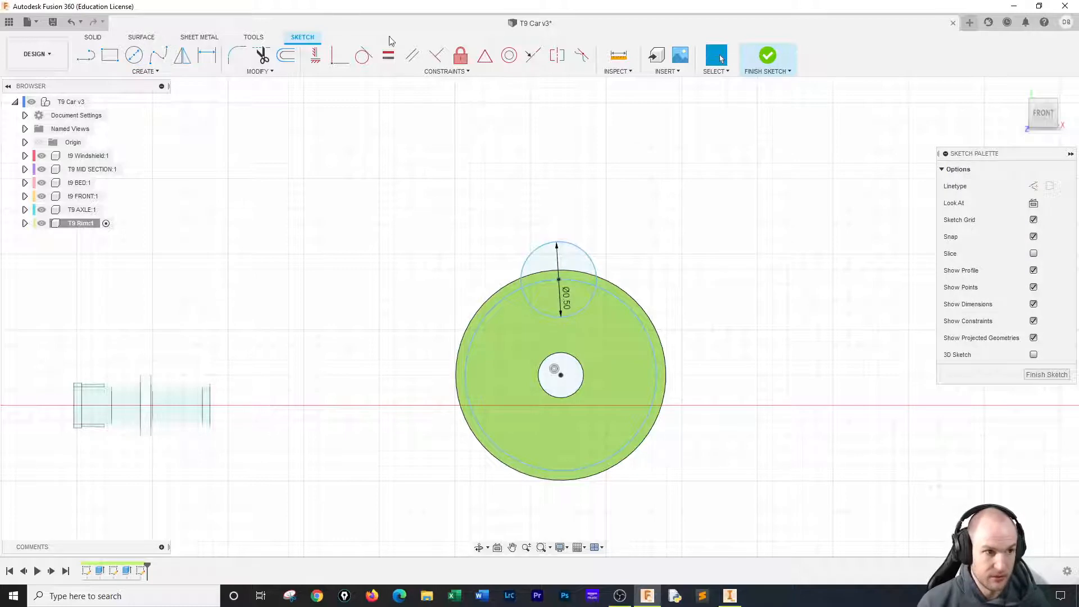
# Trim the 0.5 in circle to the arc inside the large circle and finish the sketch.
pyautogui.click(261, 55)
pyautogui.click(537, 253)
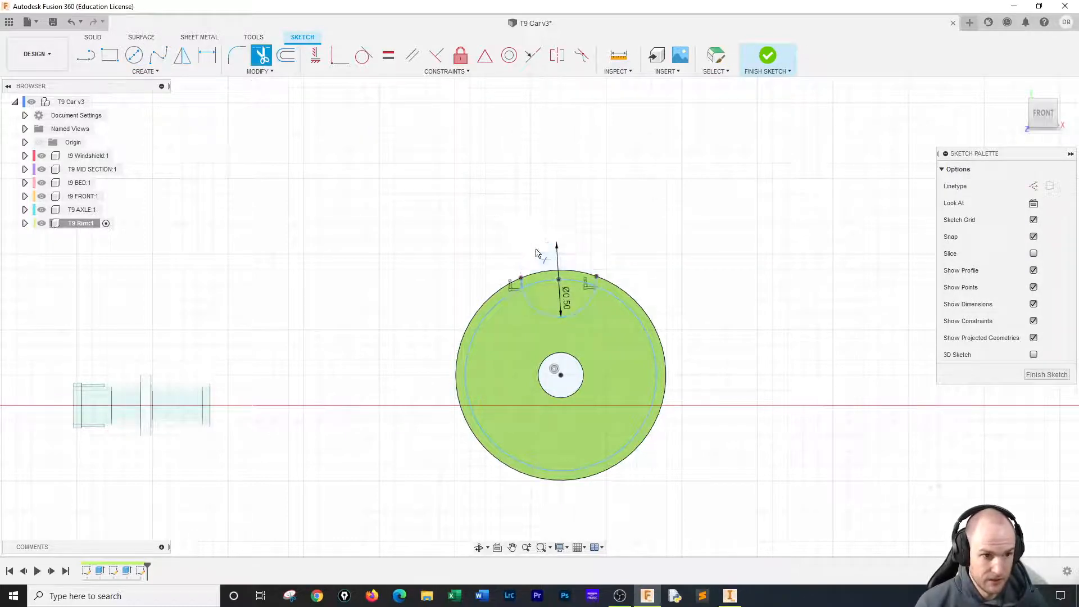
pyautogui.click(559, 277)
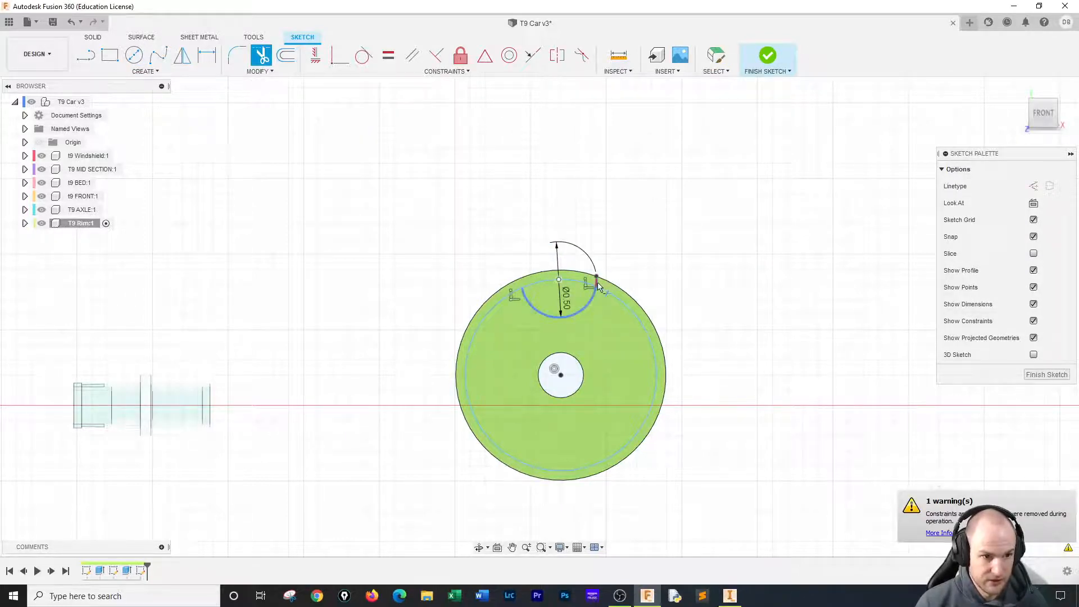
pyautogui.click(770, 56)
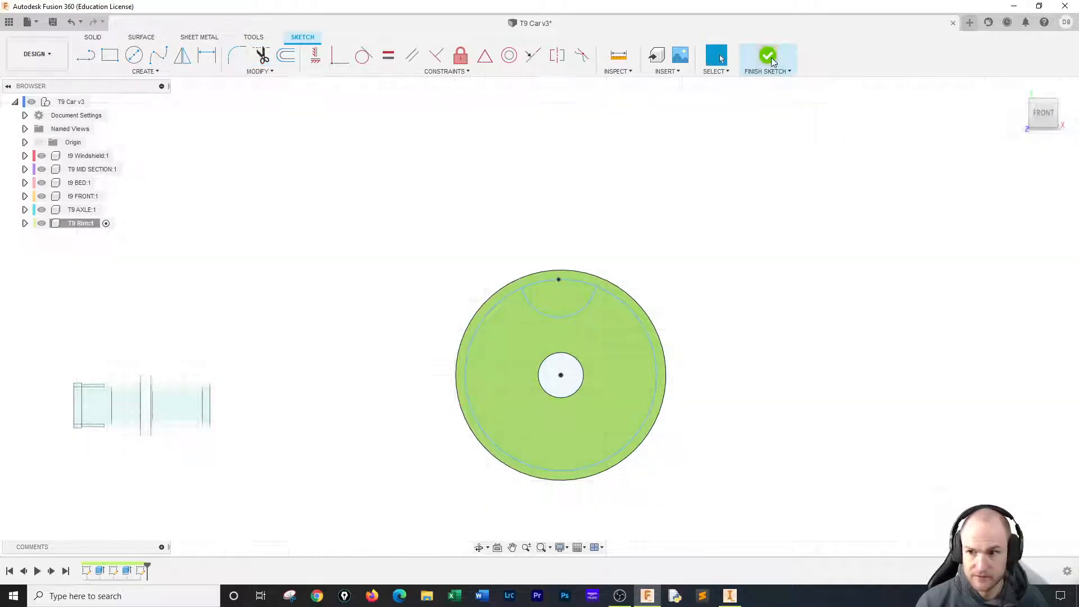
# Extrude the half-moon profile as a cut through the wheel face with a distance of -0.30 in.
pyautogui.click(110, 54)
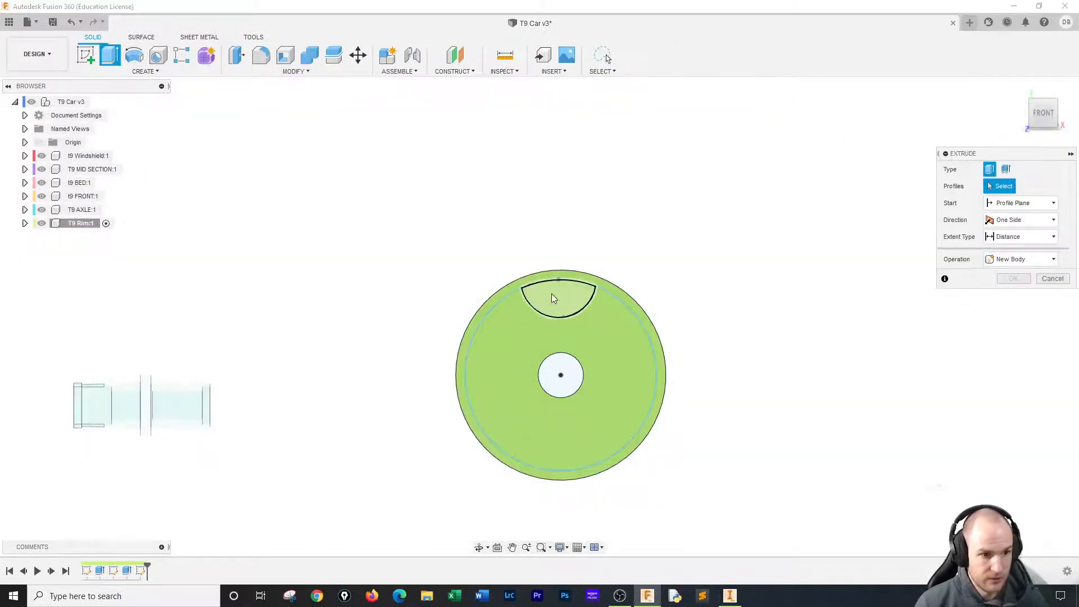
pyautogui.click(551, 295)
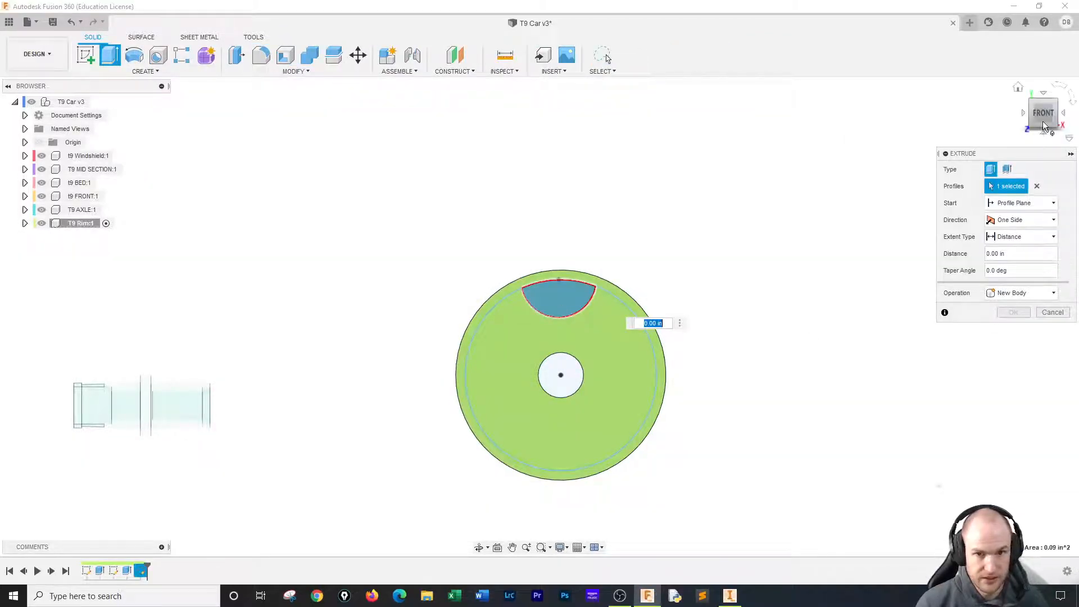
pyautogui.click(1017, 237)
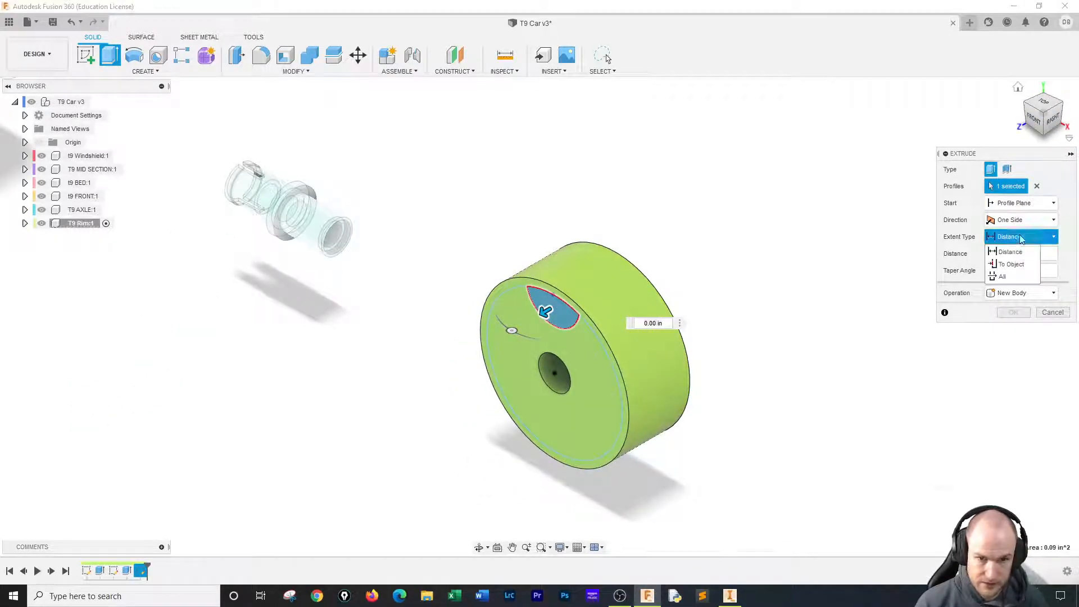
pyautogui.click(1004, 276)
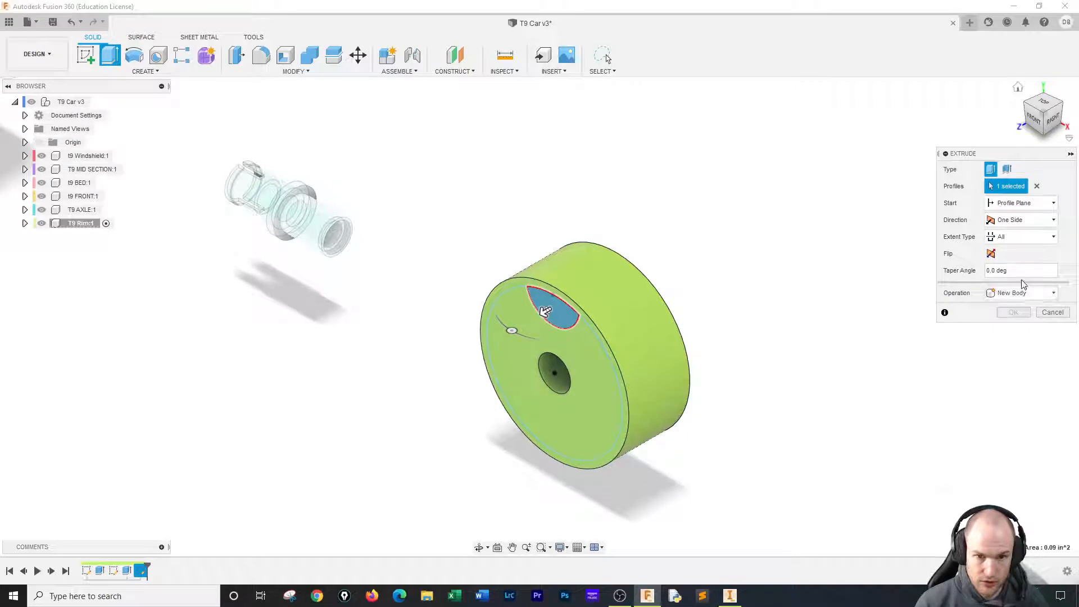
pyautogui.click(1020, 292)
pyautogui.click(1003, 320)
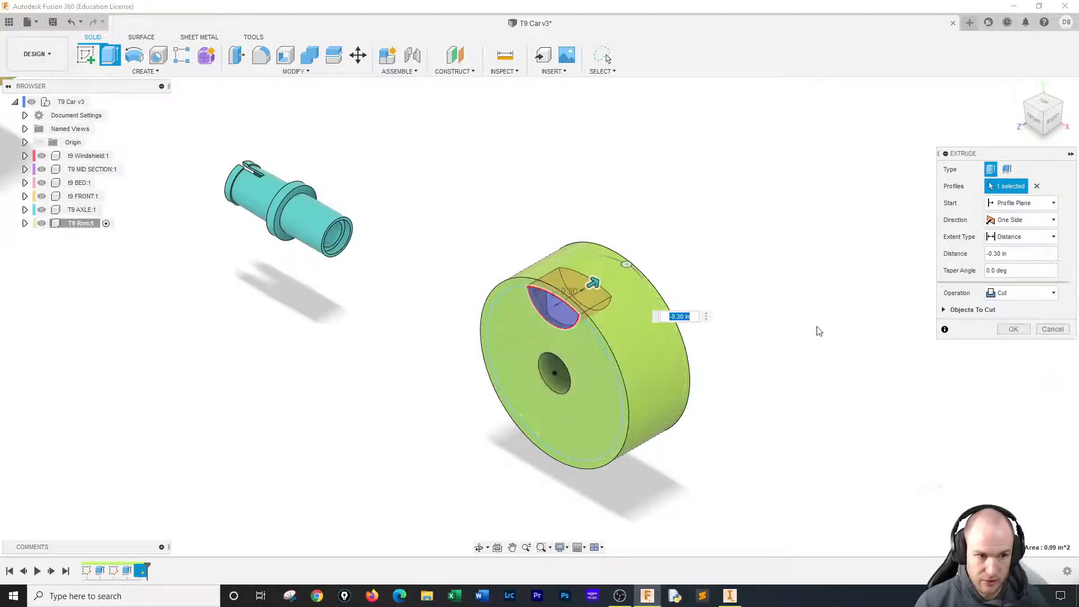
pyautogui.click(1013, 329)
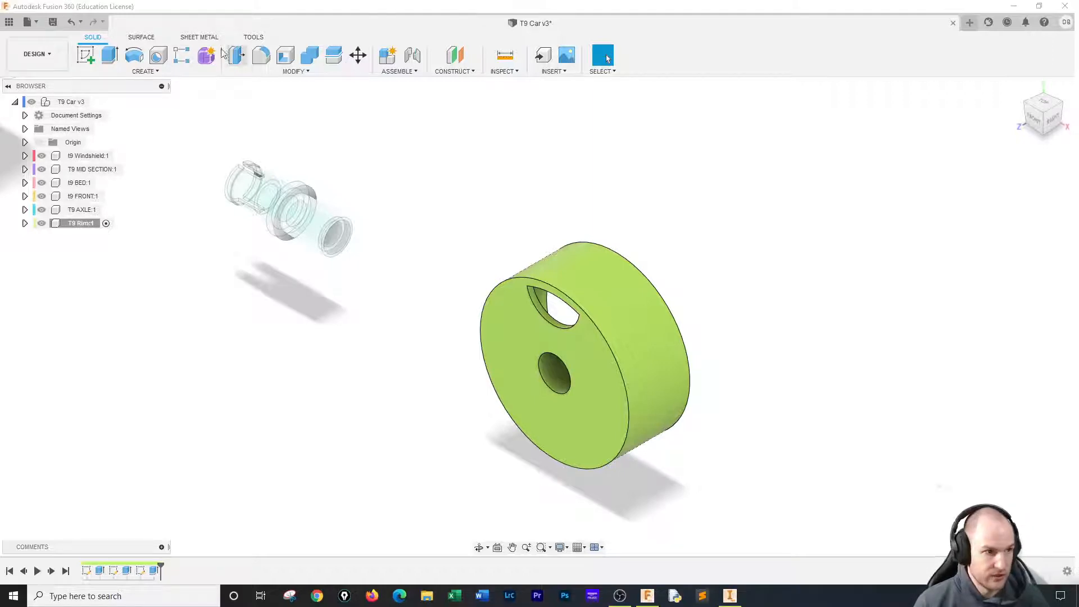
# Fillet the curved front edge of the half-moon cutout with a 0.125 in radius.
pyautogui.click(262, 56)
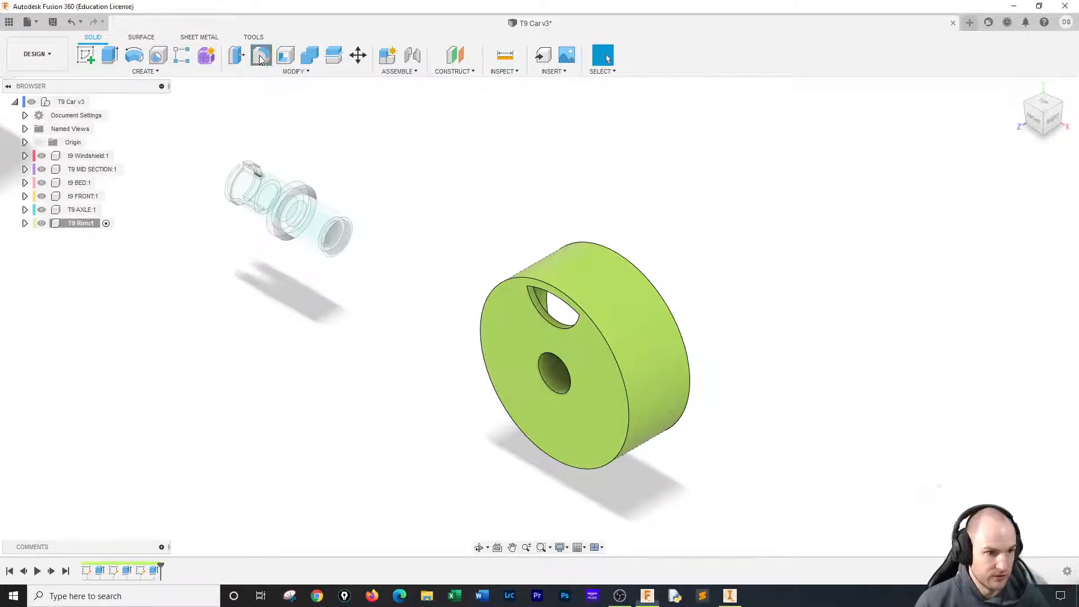
pyautogui.click(554, 323)
pyautogui.write('1')
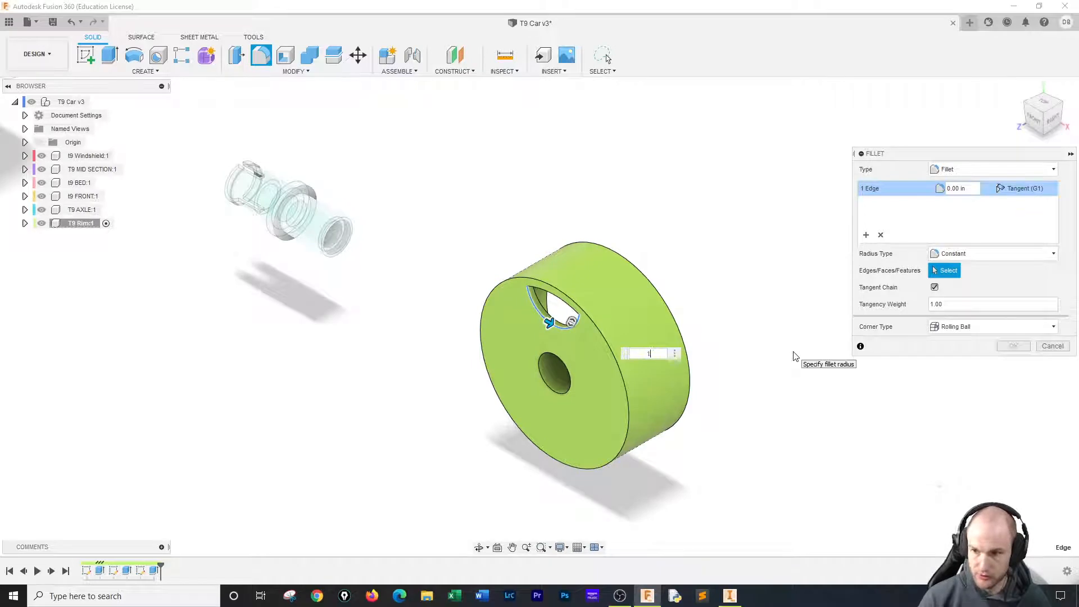
pyautogui.write('25')
pyautogui.press('Return')
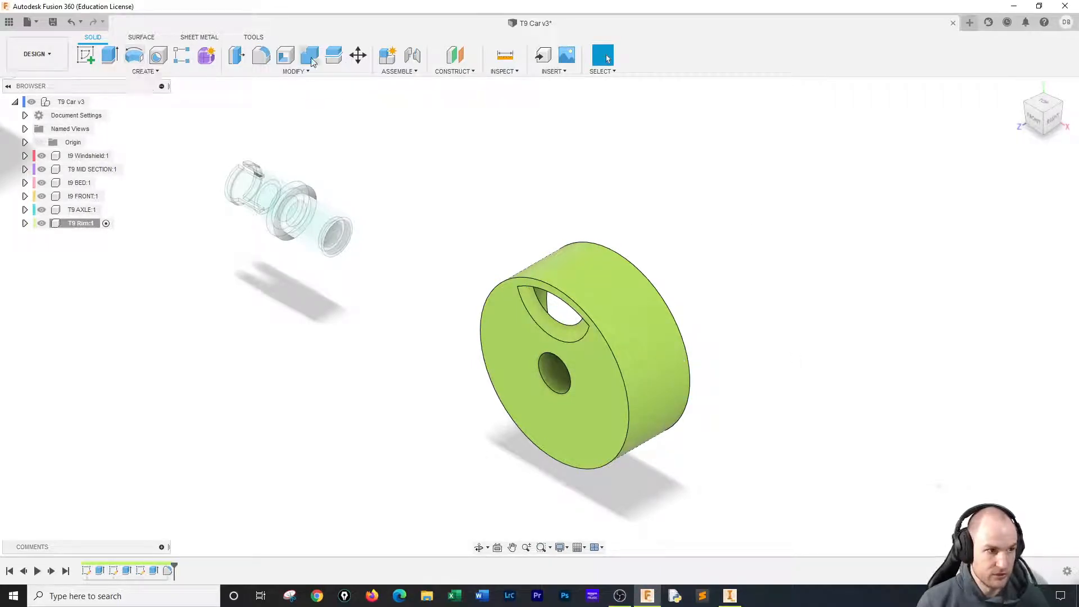
# Create a full circular pattern of the half-moon cut and its fillet around the hub hole, with a quantity of 5.
pyautogui.click(144, 72)
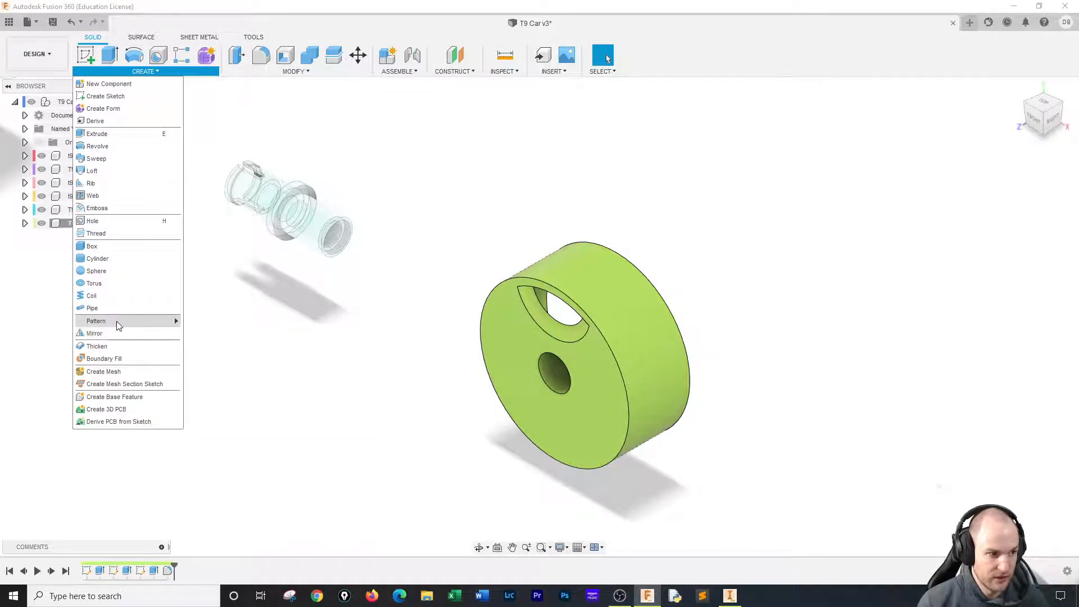
pyautogui.moveTo(119, 325)
pyautogui.click(202, 334)
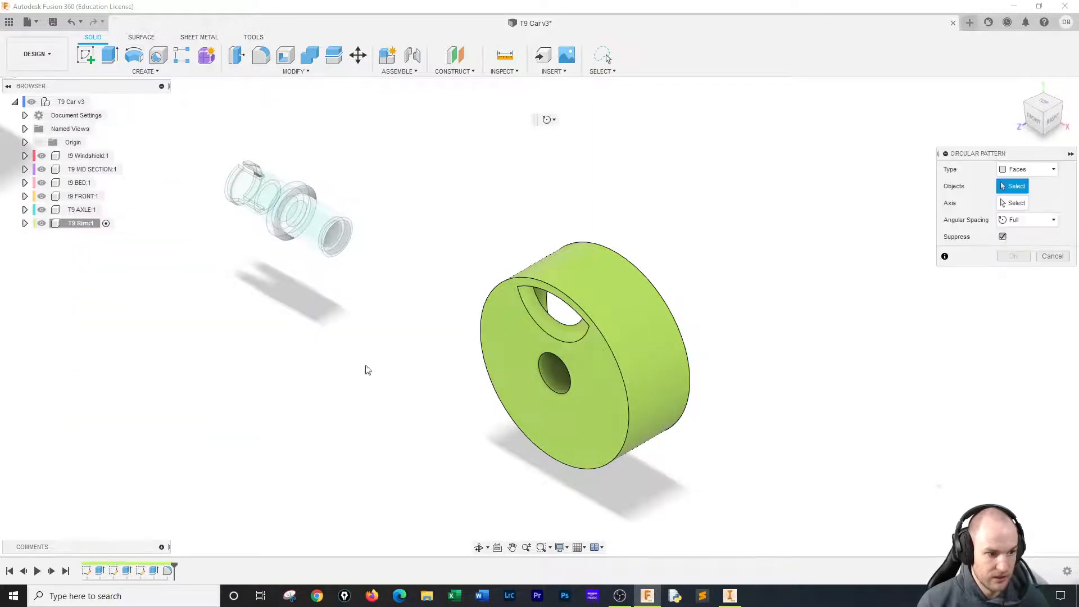
pyautogui.click(153, 570)
pyautogui.click(166, 570)
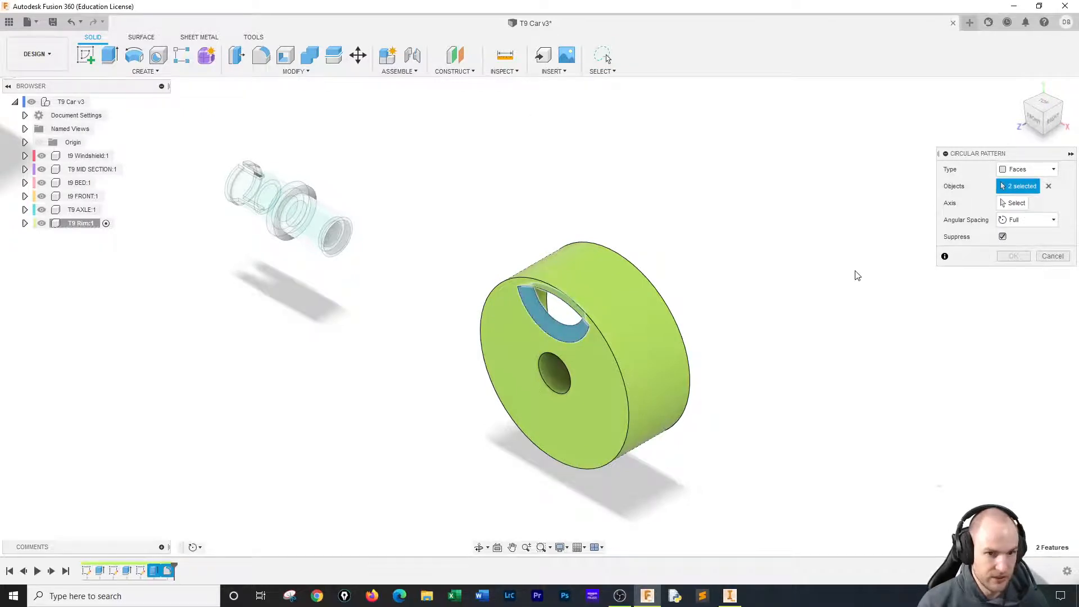
pyautogui.click(1013, 203)
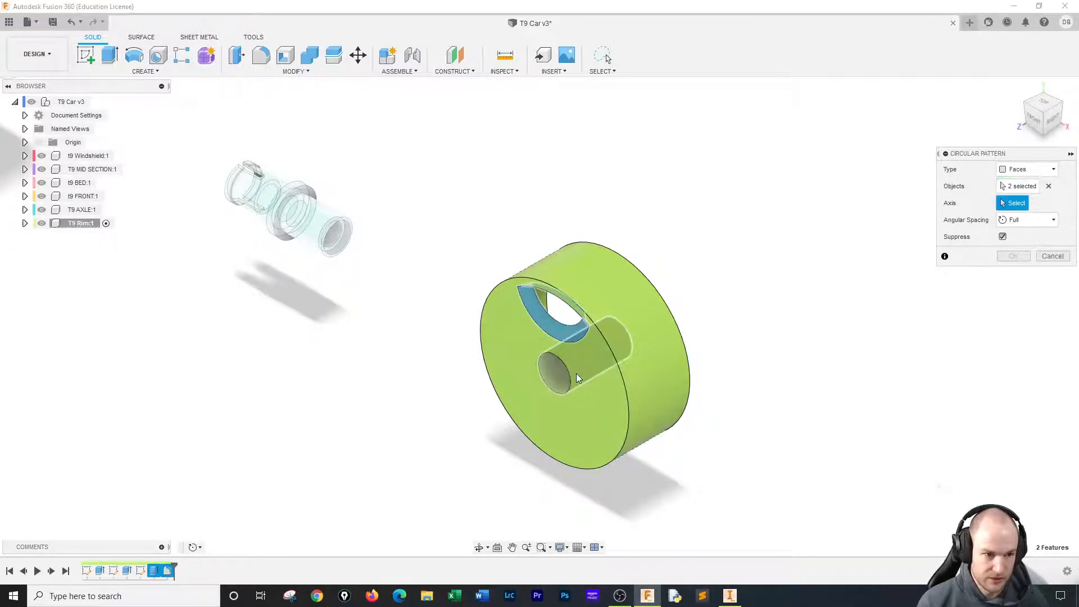
pyautogui.click(572, 379)
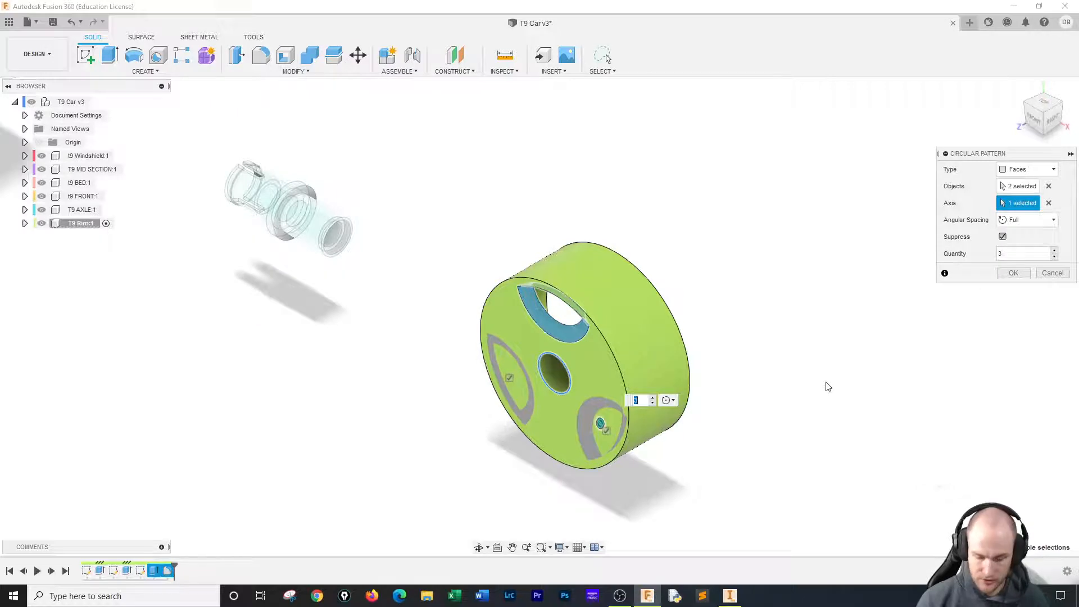
pyautogui.click(1013, 273)
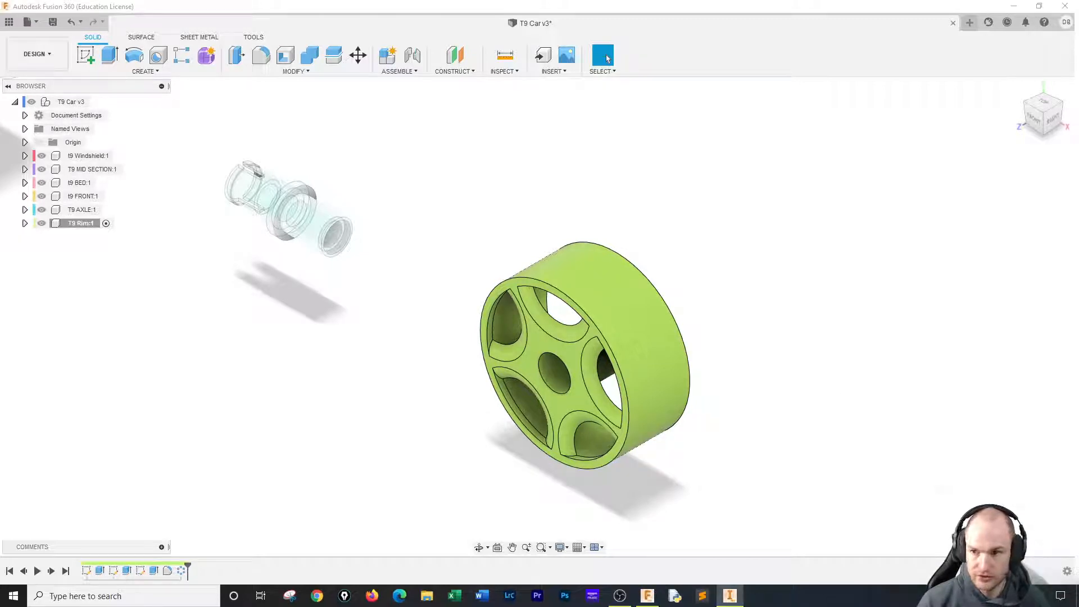
# Sketch two circles on the wheel's front face centred on the hub, about 1.55 in and 1.39 in in diameter.
pyautogui.click(86, 55)
pyautogui.click(516, 286)
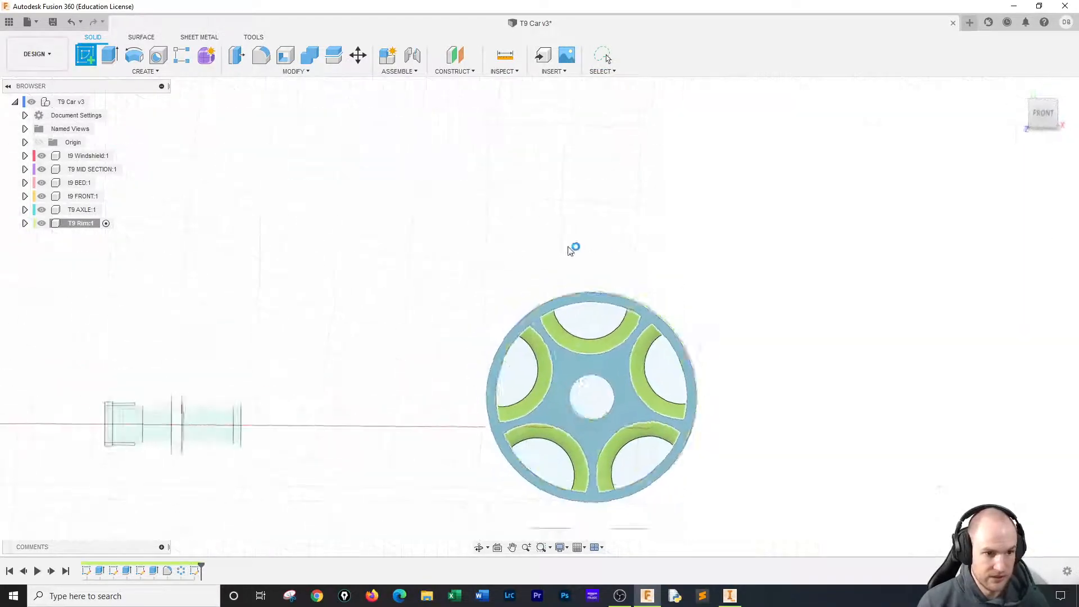
pyautogui.click(134, 54)
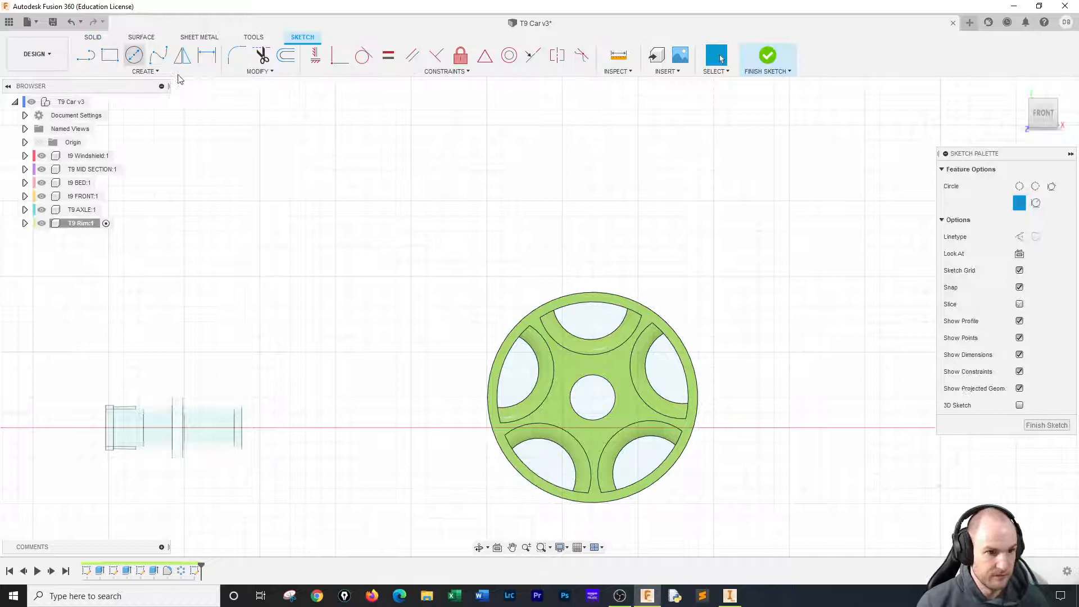
pyautogui.click(592, 397)
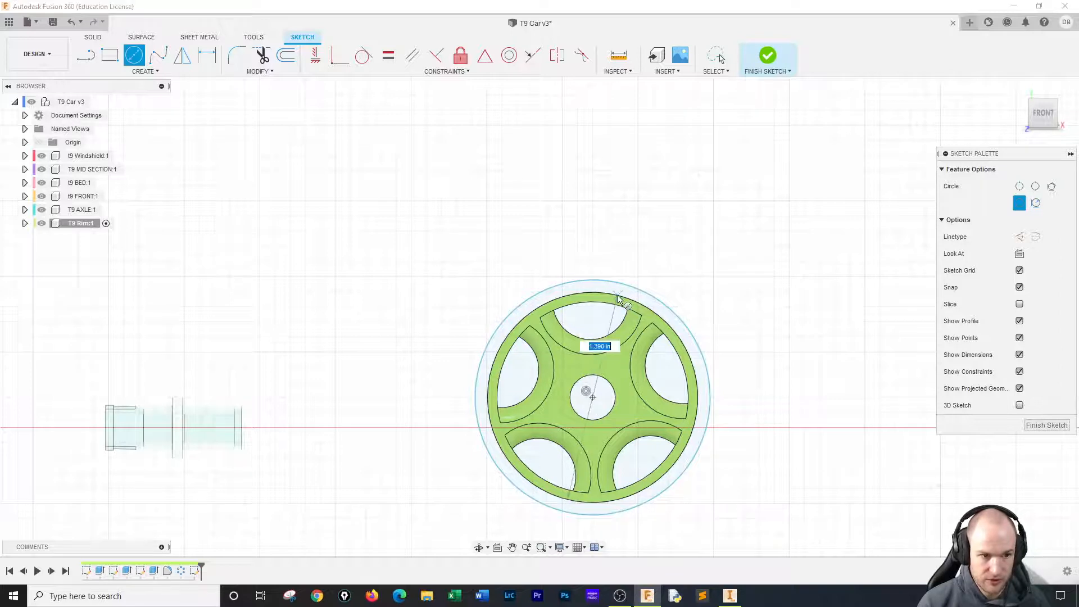
pyautogui.press('Escape')
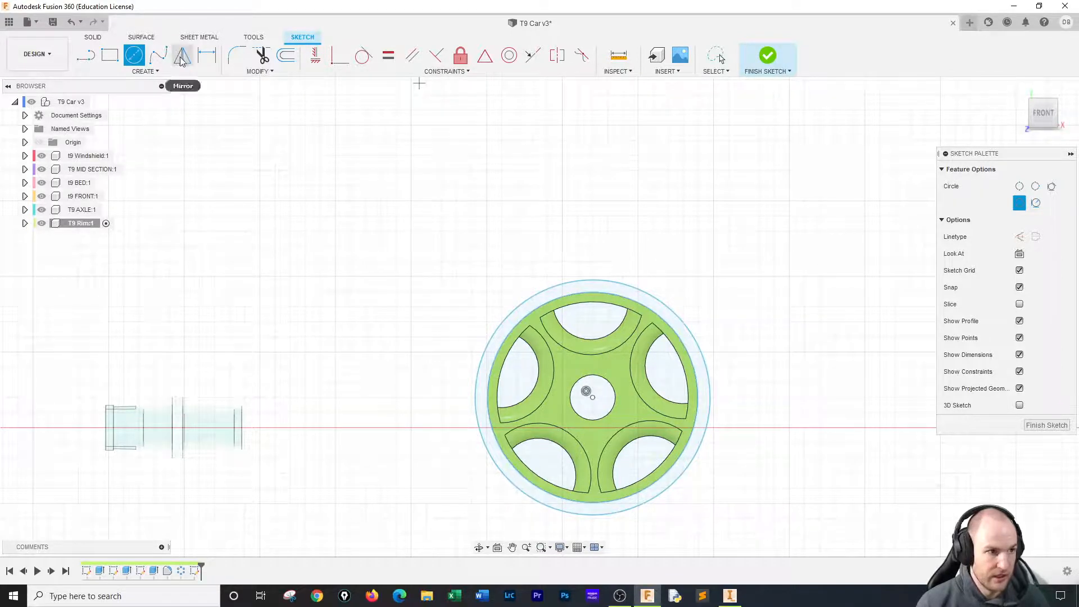
# Dimension the gap between the two concentric sketch circles at 0.03 in.
pyautogui.click(207, 55)
pyautogui.click(576, 281)
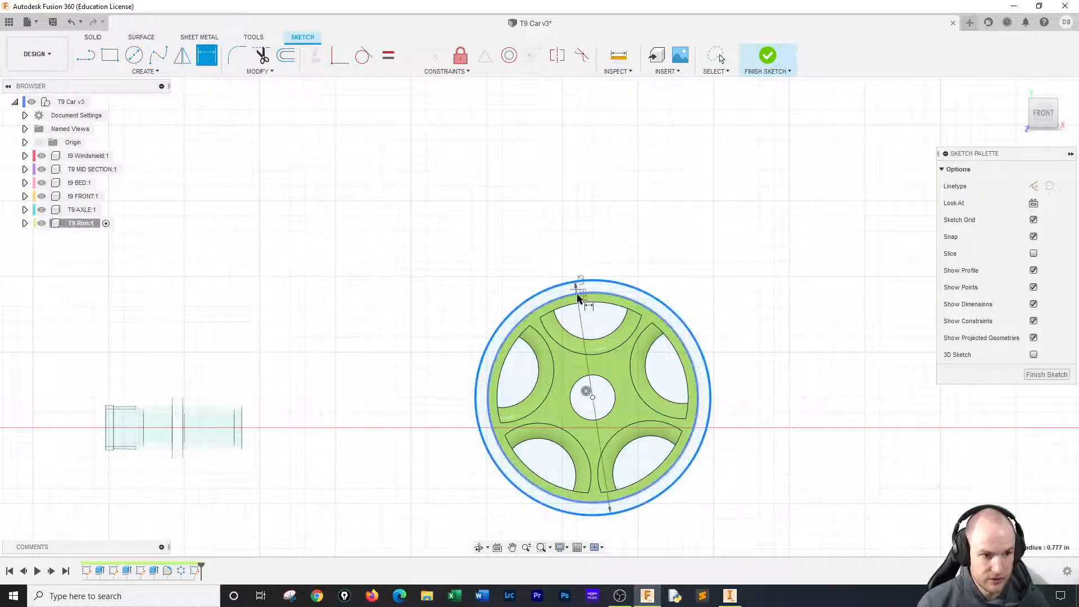
pyautogui.click(577, 296)
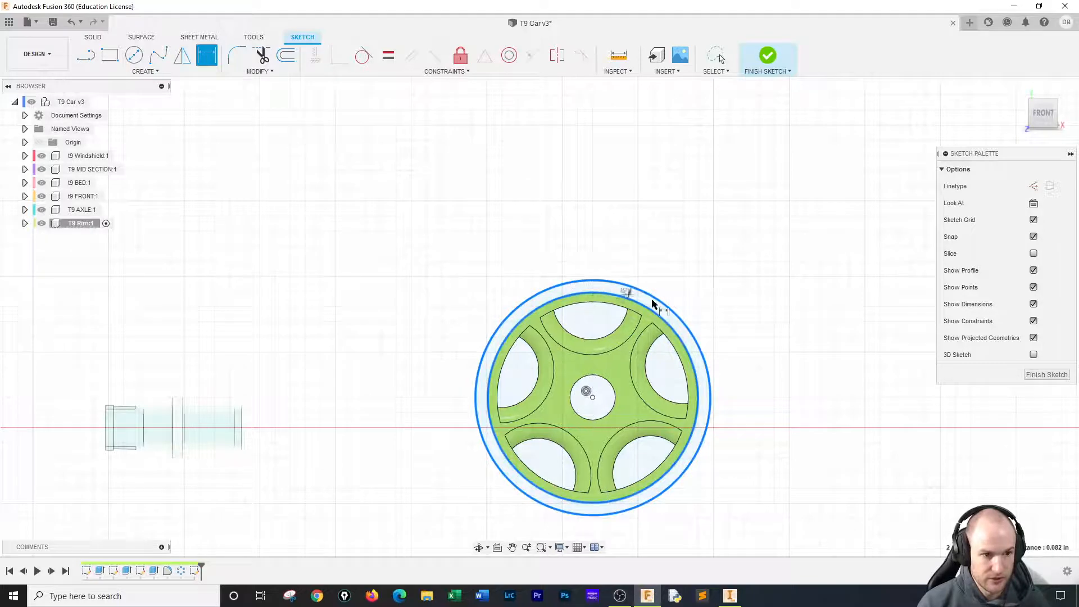
pyautogui.click(700, 317)
pyautogui.press('BackSpace')
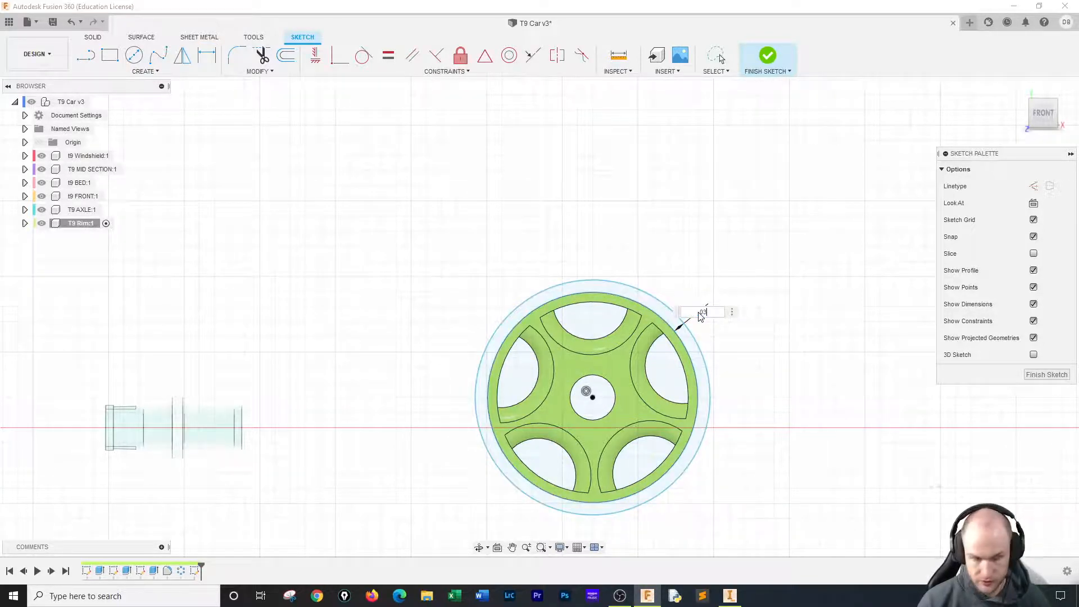
pyautogui.write('.03')
pyautogui.press('Return')
# Try to set a distance of 0 between the inner sketch circle and the wheel's outer edge, and delete that dimension.
pyautogui.scroll(3, 698, 321)
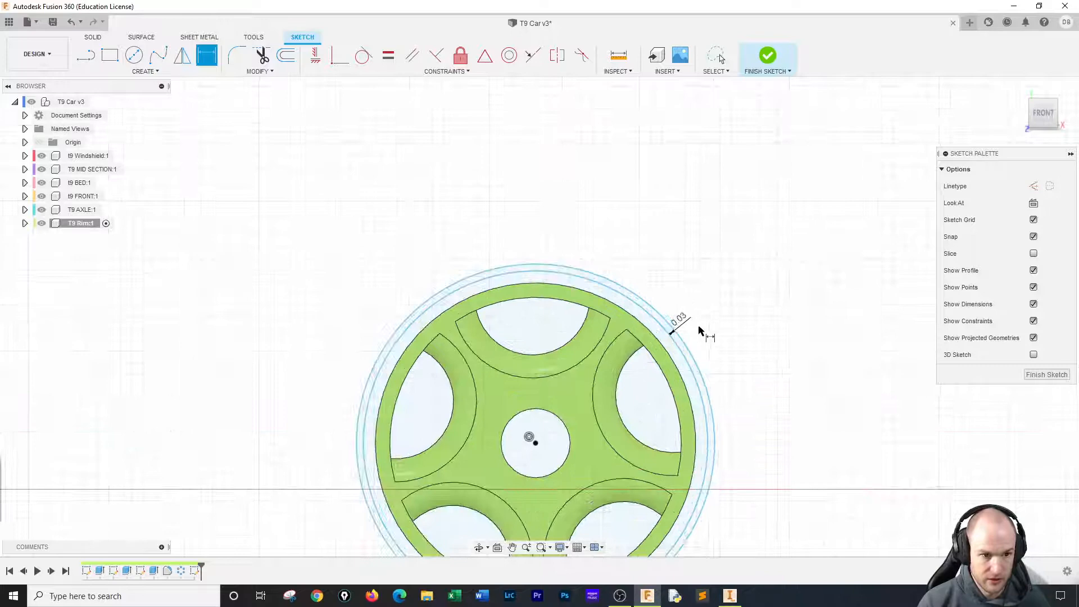
pyautogui.click(673, 348)
pyautogui.click(660, 355)
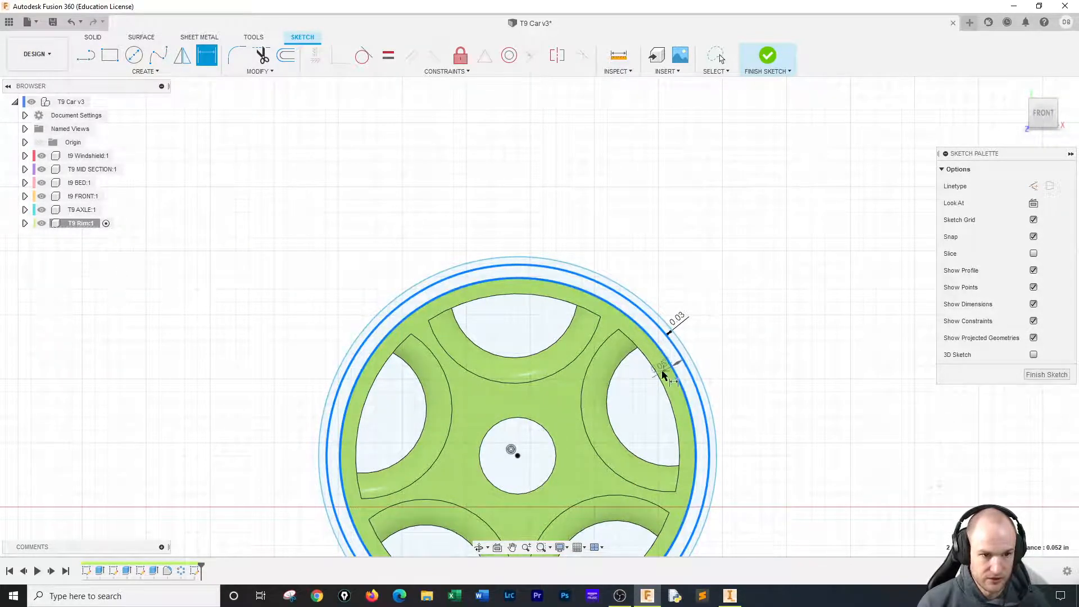
pyautogui.click(651, 375)
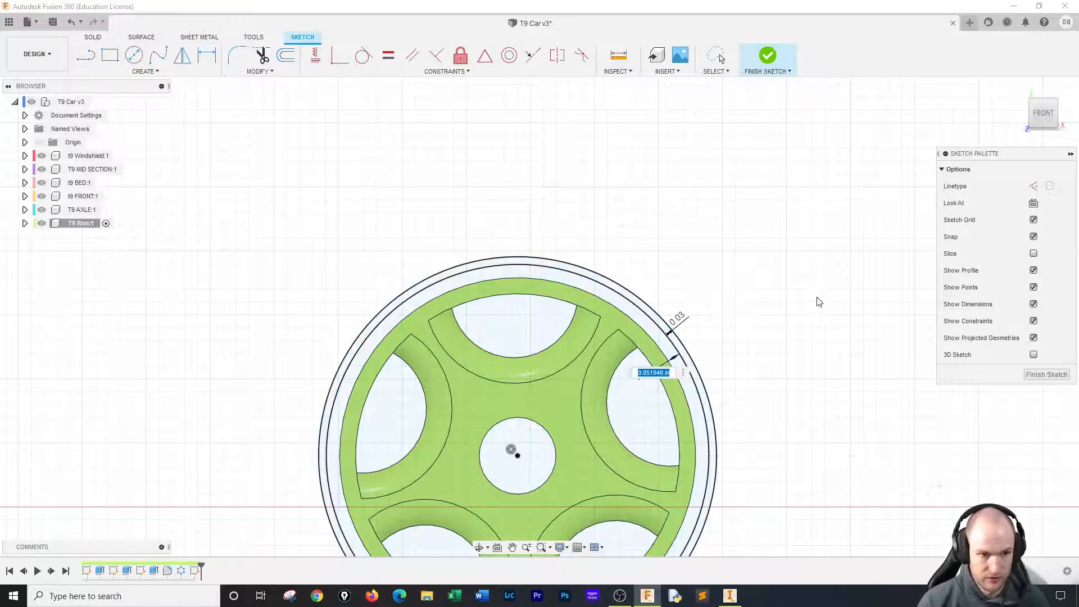
pyautogui.write('0')
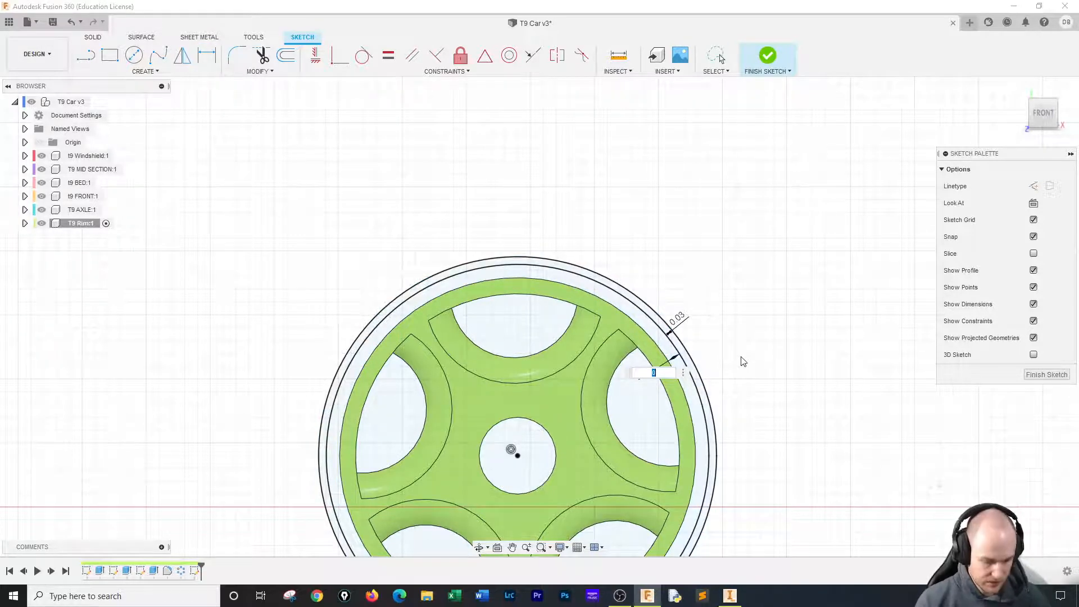
pyautogui.press('Escape')
pyautogui.press('Escape')
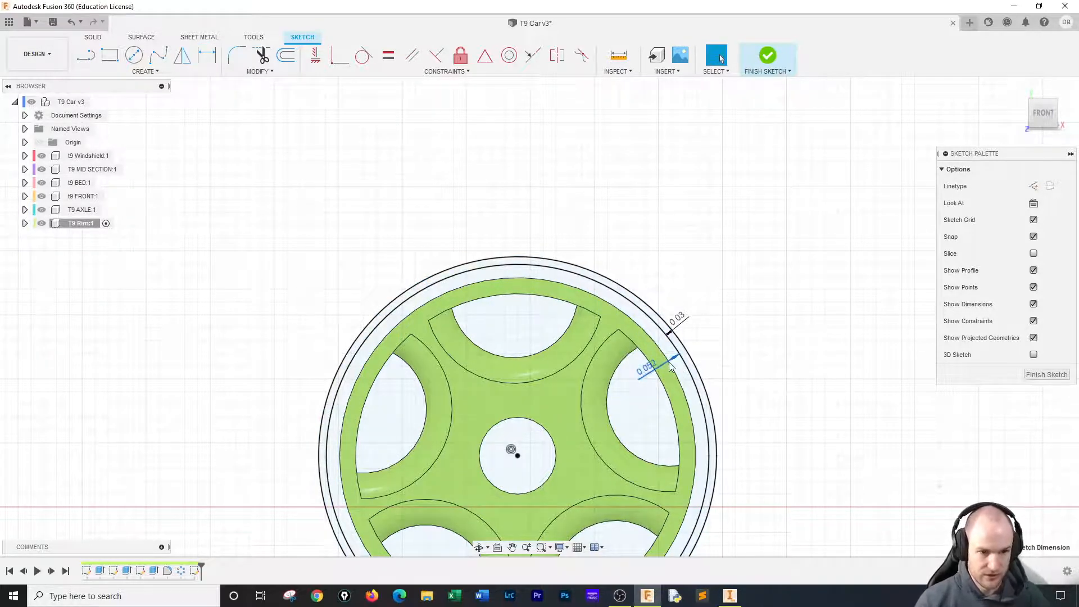
pyautogui.press('Delete')
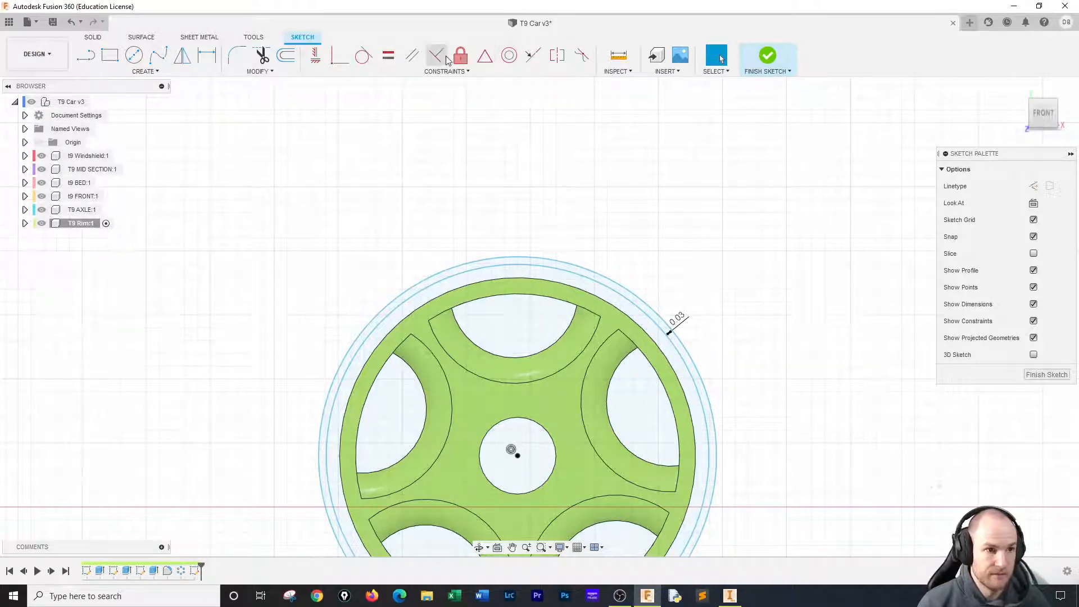
pyautogui.click(339, 56)
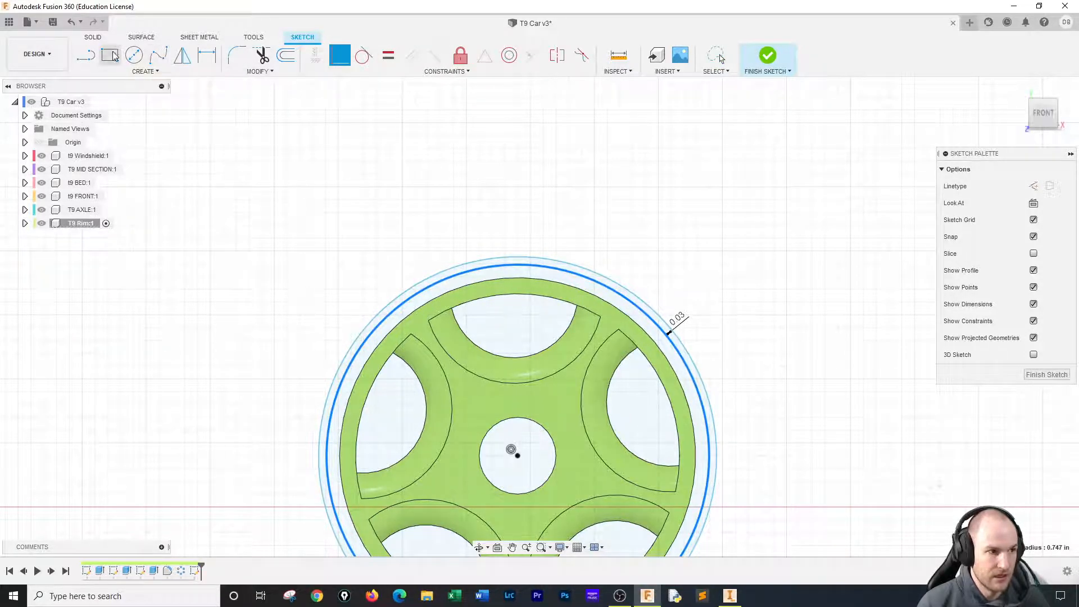
# Add a driven diameter dimension to the wheel's projected outer edge.
pyautogui.press('d')
pyautogui.click(469, 289)
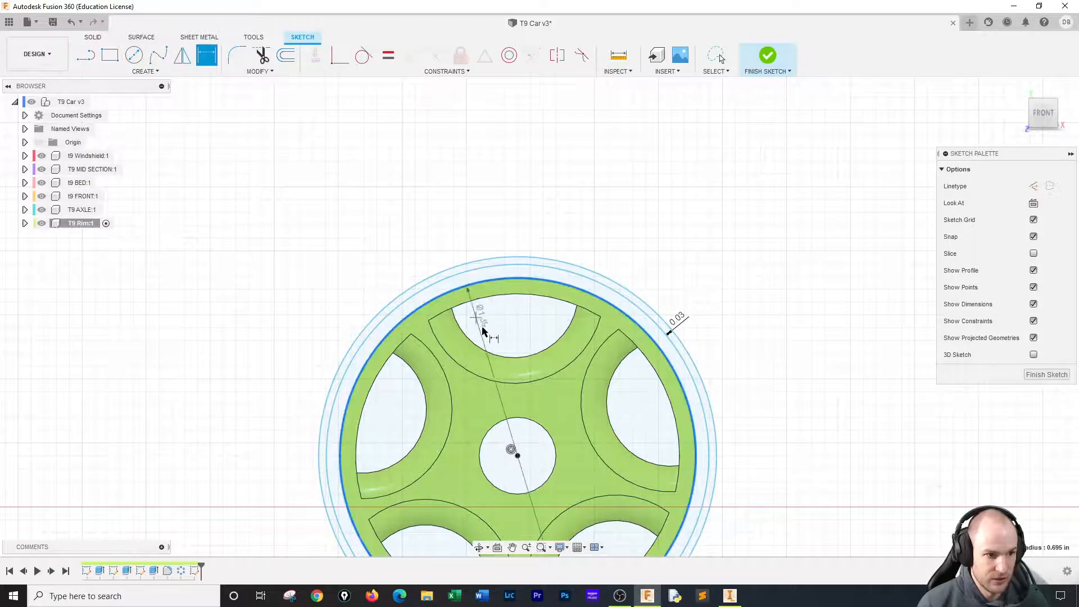
pyautogui.click(483, 331)
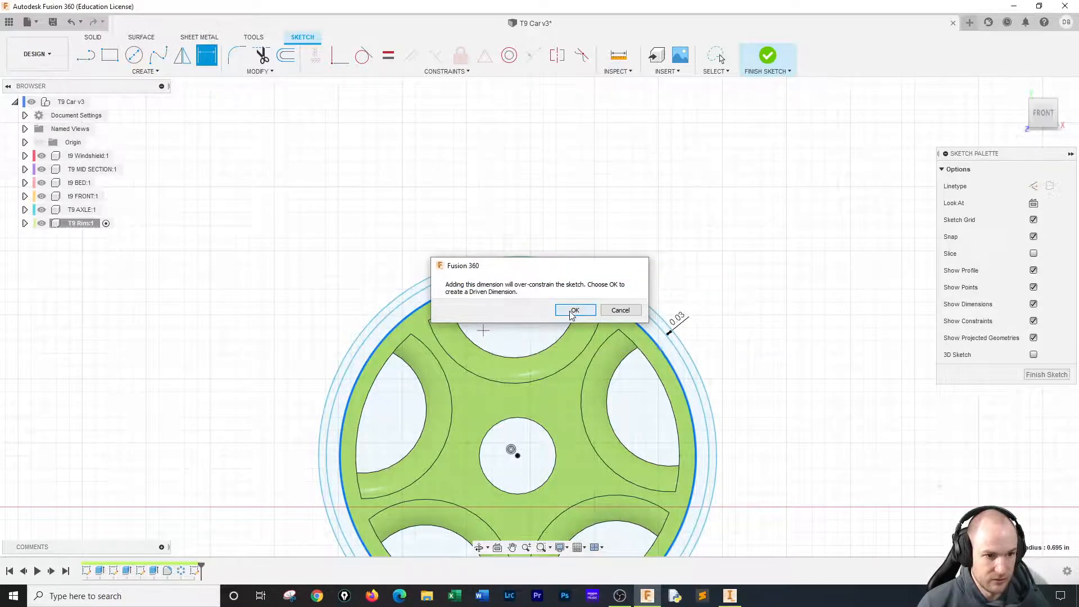
pyautogui.click(573, 311)
pyautogui.click(641, 329)
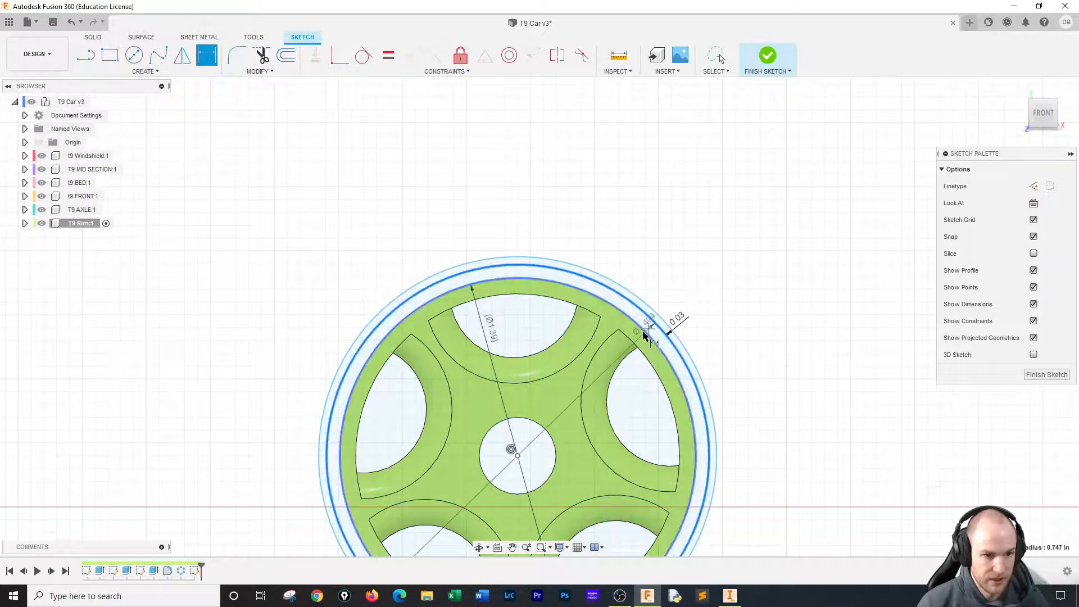
pyautogui.click(655, 332)
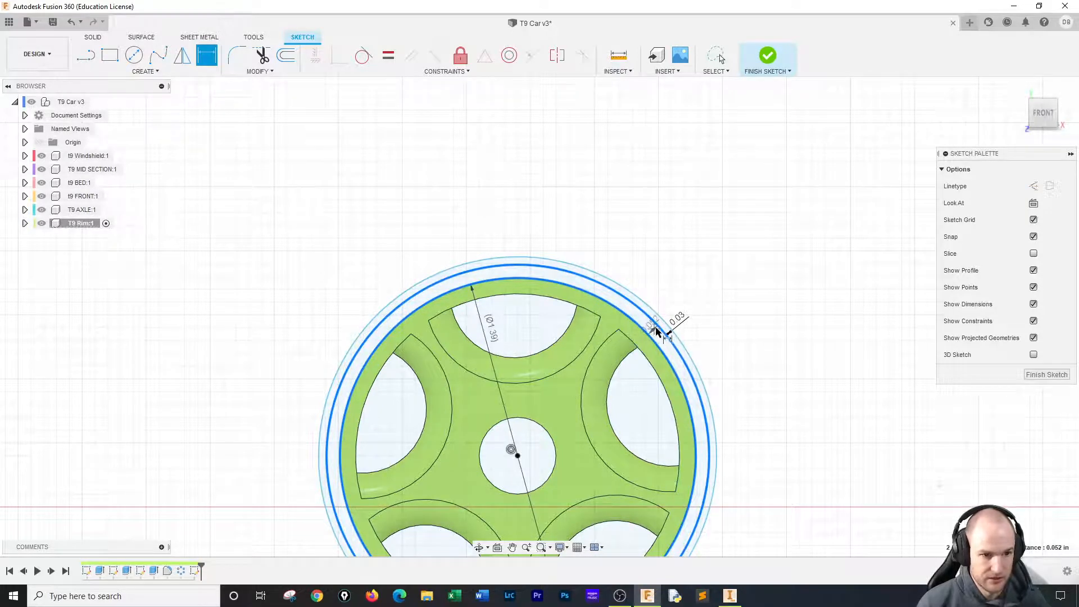
pyautogui.press('Escape')
# Set the inner sketch circle's diameter to 1.39 in and finish the sketch.
pyautogui.press('d')
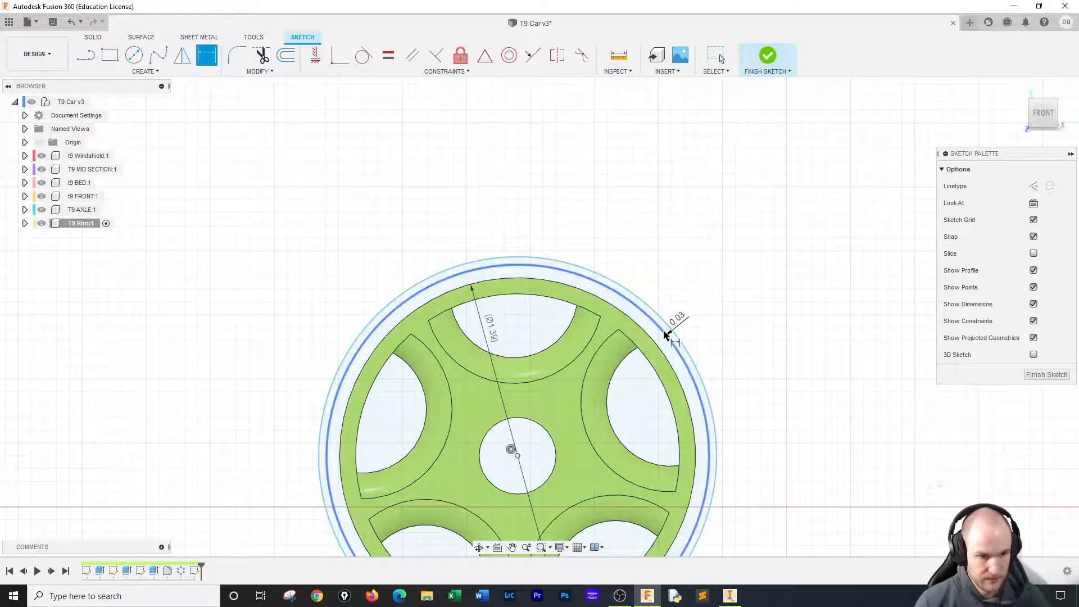
pyautogui.click(668, 336)
pyautogui.click(751, 310)
pyautogui.press('BackSpace')
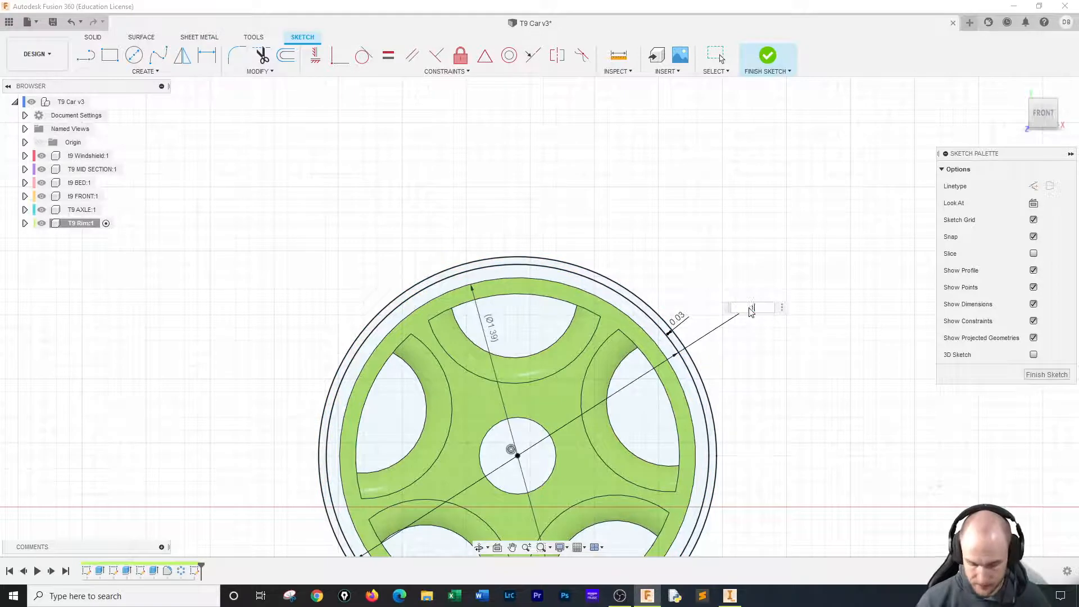
pyautogui.write('1.39')
pyautogui.press('Return')
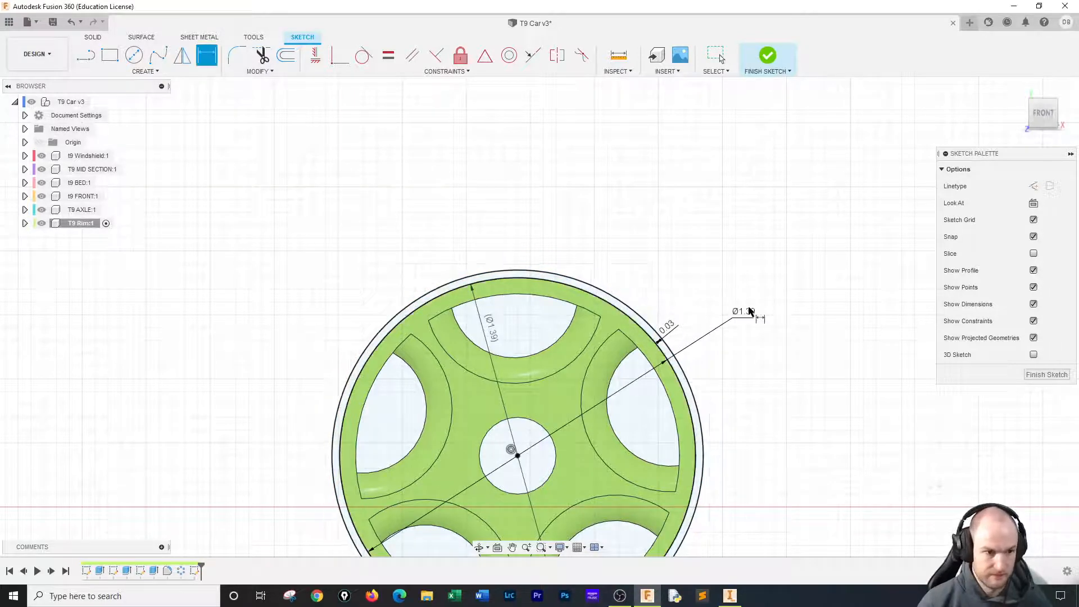
pyautogui.click(768, 59)
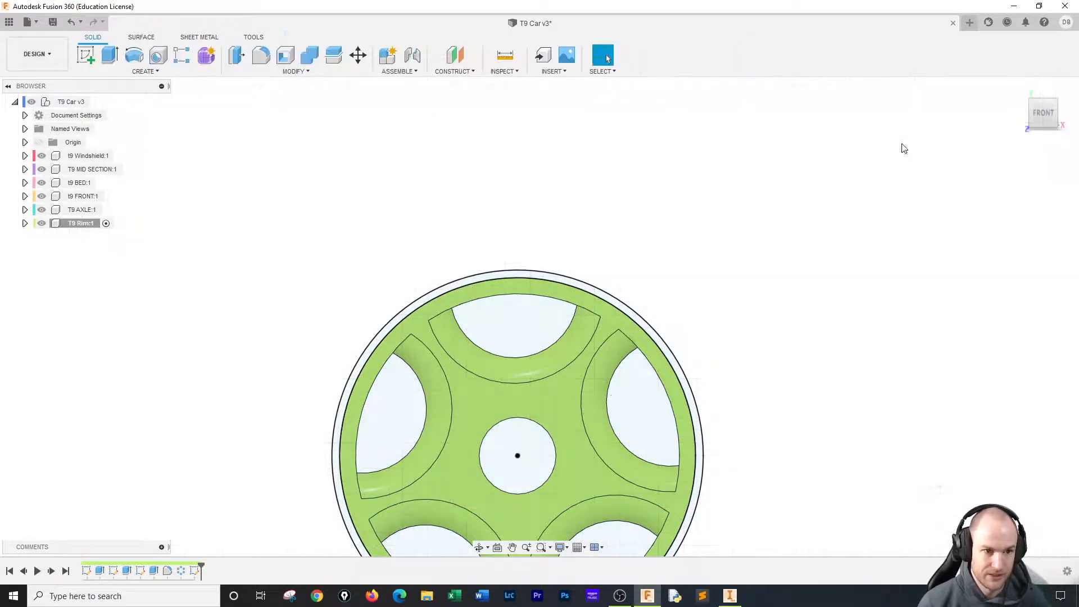
# Extrude the thin ring profile around the wheel's front edge as a join with a distance of (-.57--.4)/2 in.
pyautogui.click(1018, 85)
pyautogui.scroll(10, 783, 417)
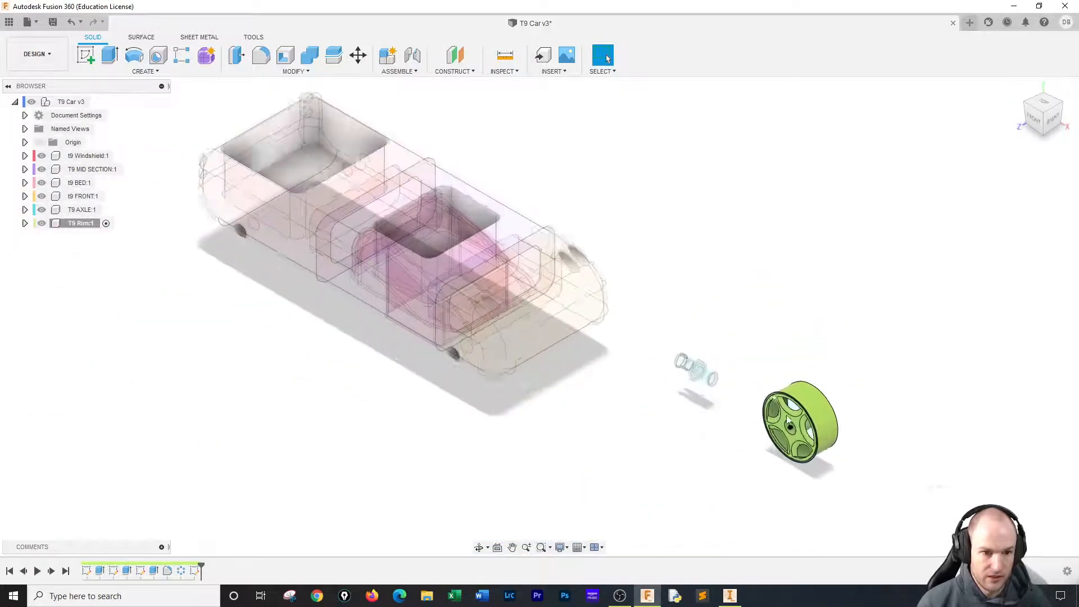
pyautogui.click(110, 55)
pyautogui.click(719, 311)
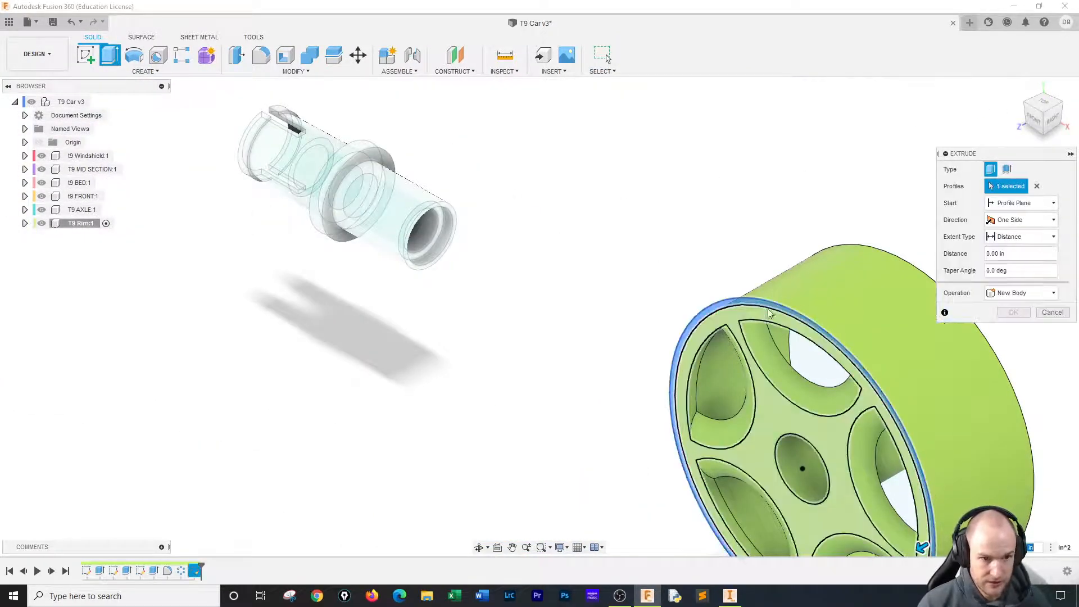
pyautogui.moveTo(922, 546); pyautogui.dragTo(946, 532)
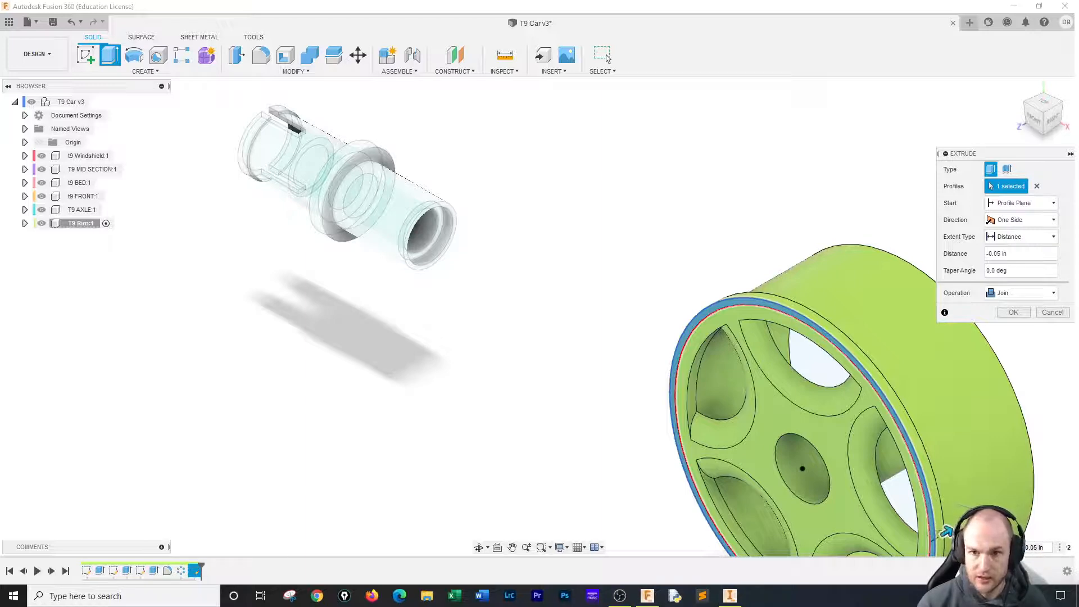
pyautogui.moveTo(1013, 254); pyautogui.dragTo(933, 251)
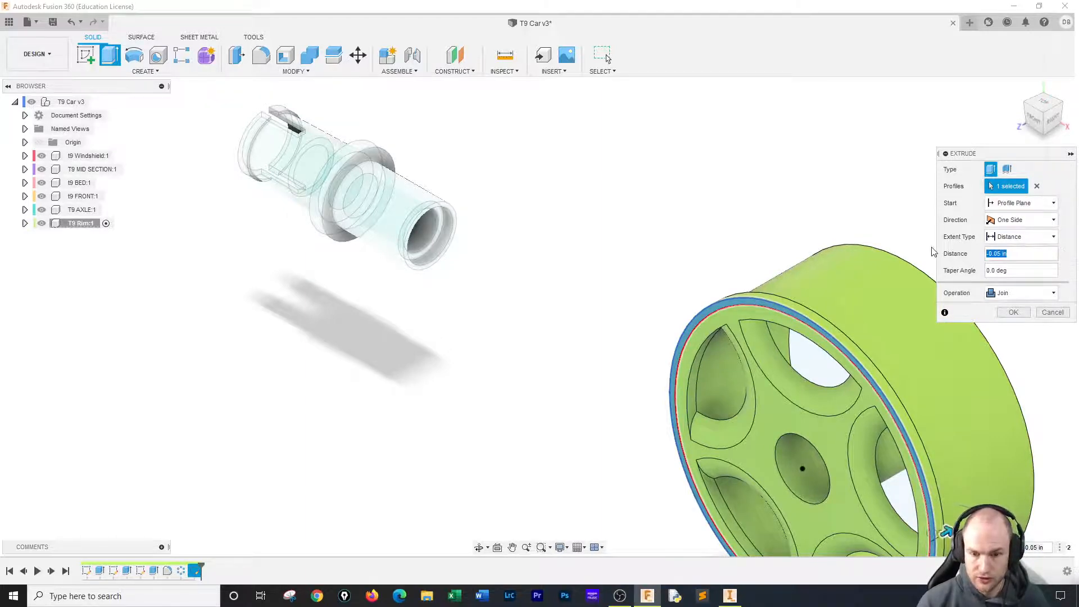
pyautogui.press('BackSpace')
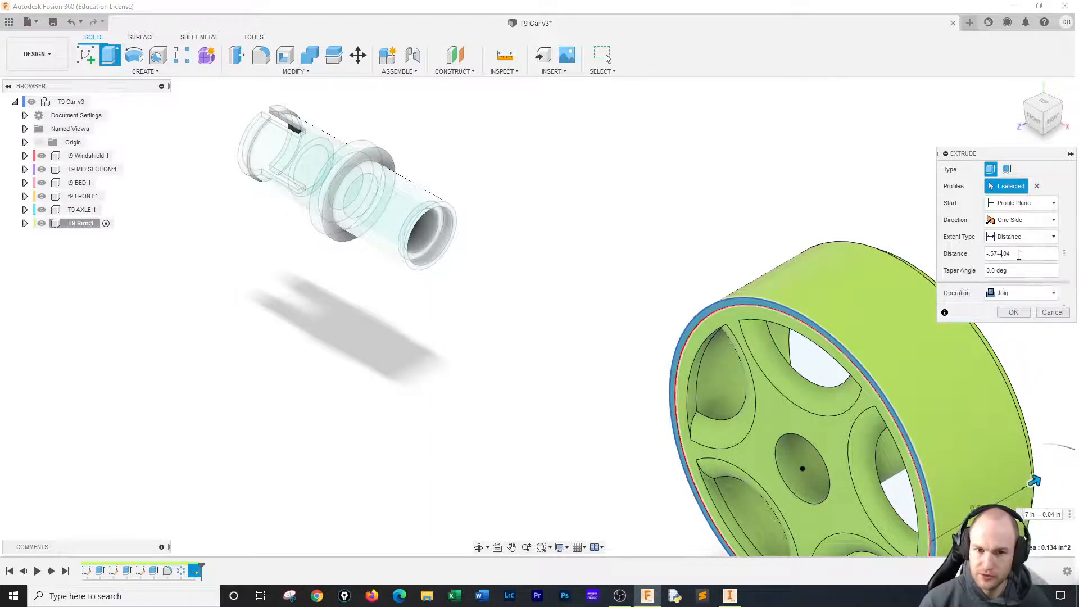
pyautogui.write('-')
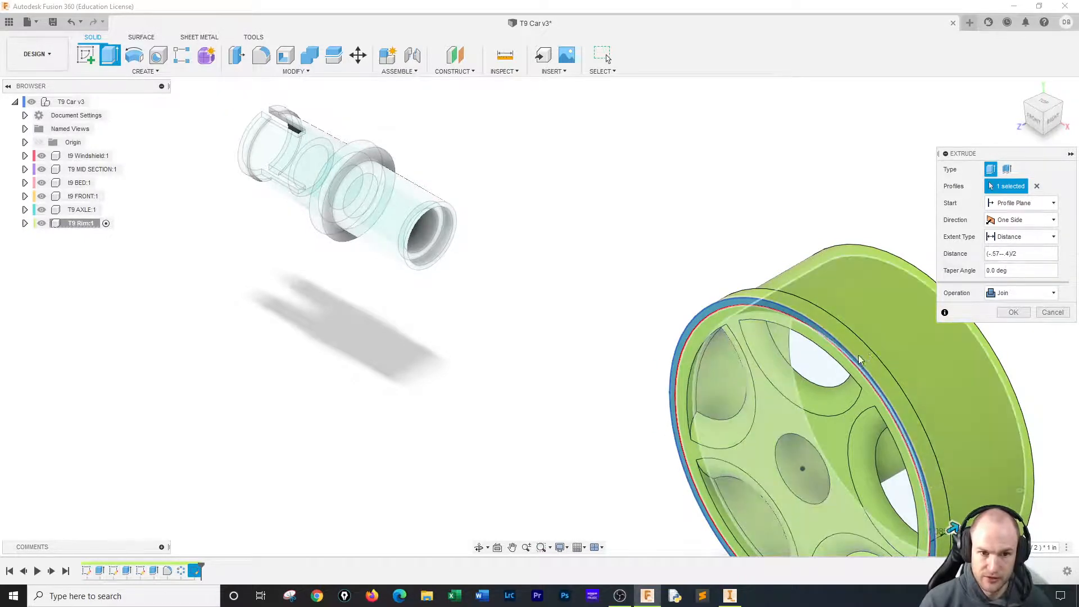
pyautogui.click(1018, 312)
pyautogui.scroll(-2, 1037, 360)
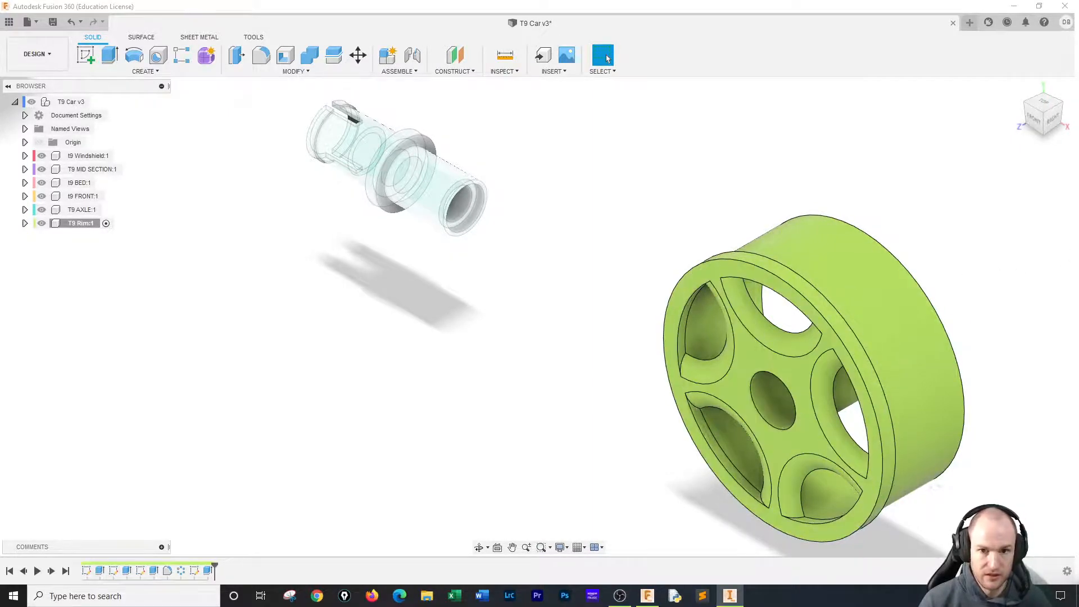
# Construct an offset plane from the wheel's front face at a distance of -.57/2 in.
pyautogui.click(453, 54)
pyautogui.click(783, 378)
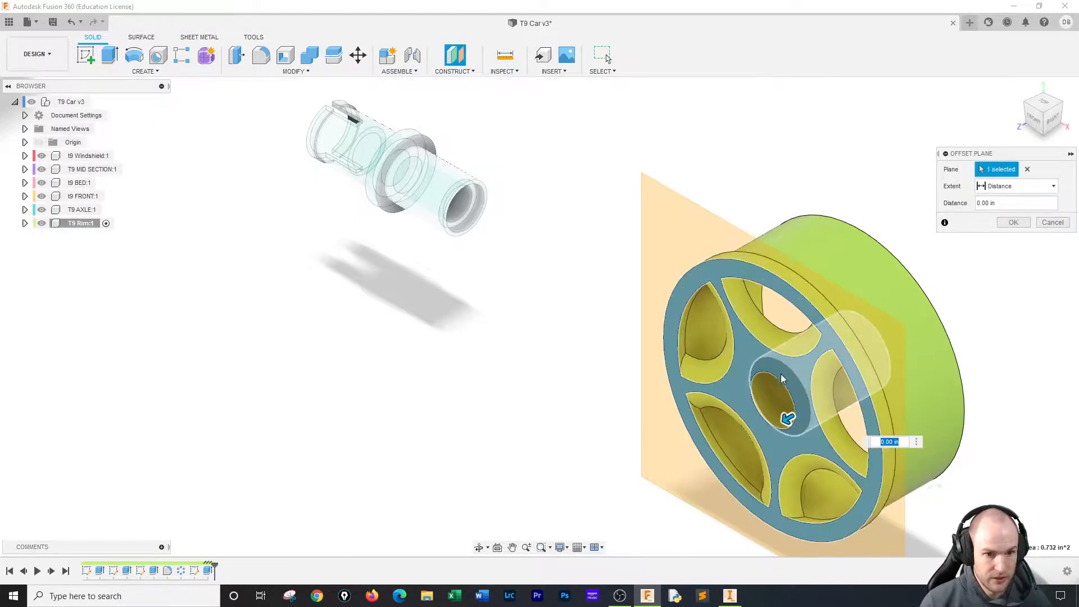
pyautogui.moveTo(787, 418); pyautogui.dragTo(861, 373)
pyautogui.press('BackSpace')
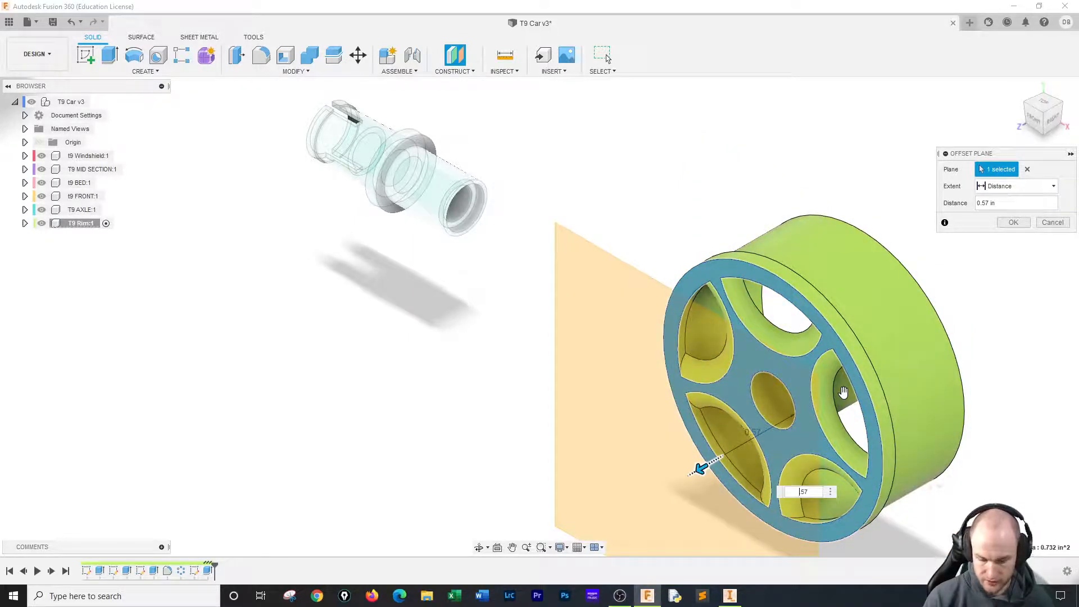
pyautogui.write('-')
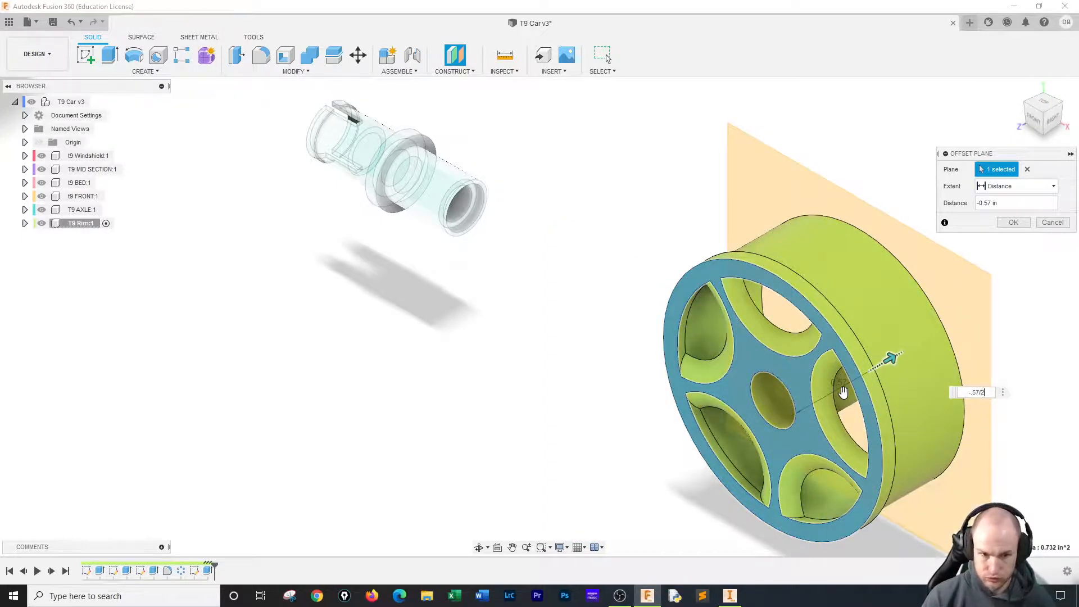
pyautogui.write('/2')
pyautogui.press('Return')
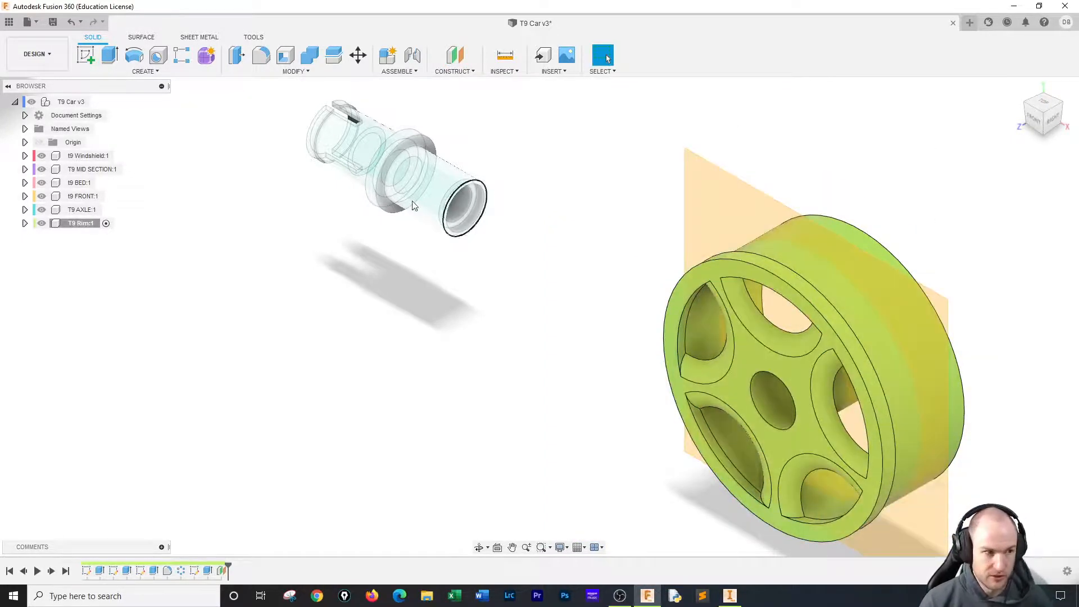
# Try to mirror the front lip extrusion across the offset plane with the Faces type, and undo the mirror.
pyautogui.click(121, 72)
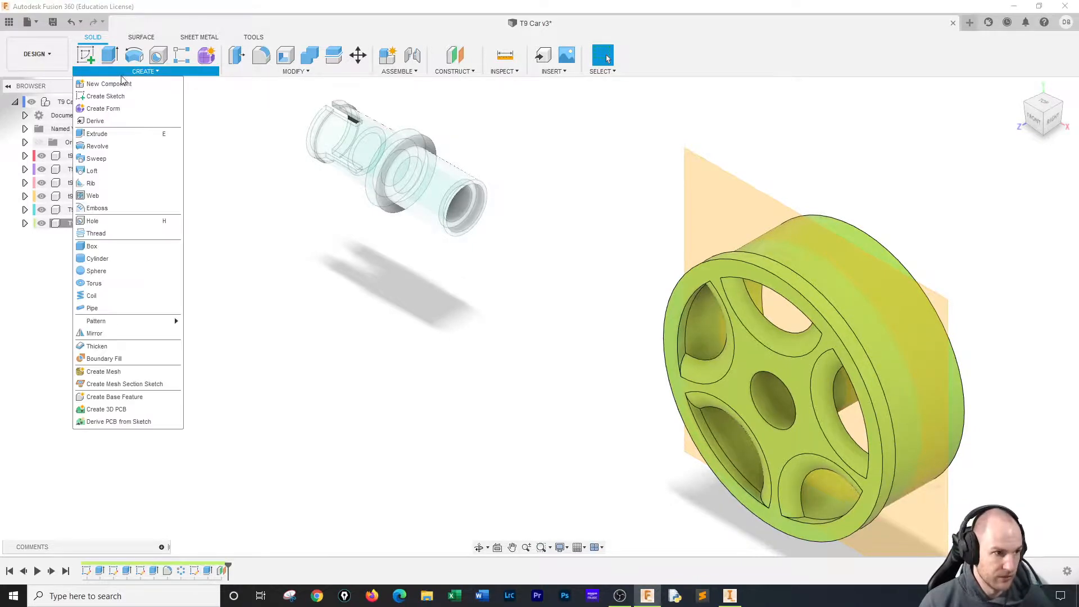
pyautogui.click(124, 333)
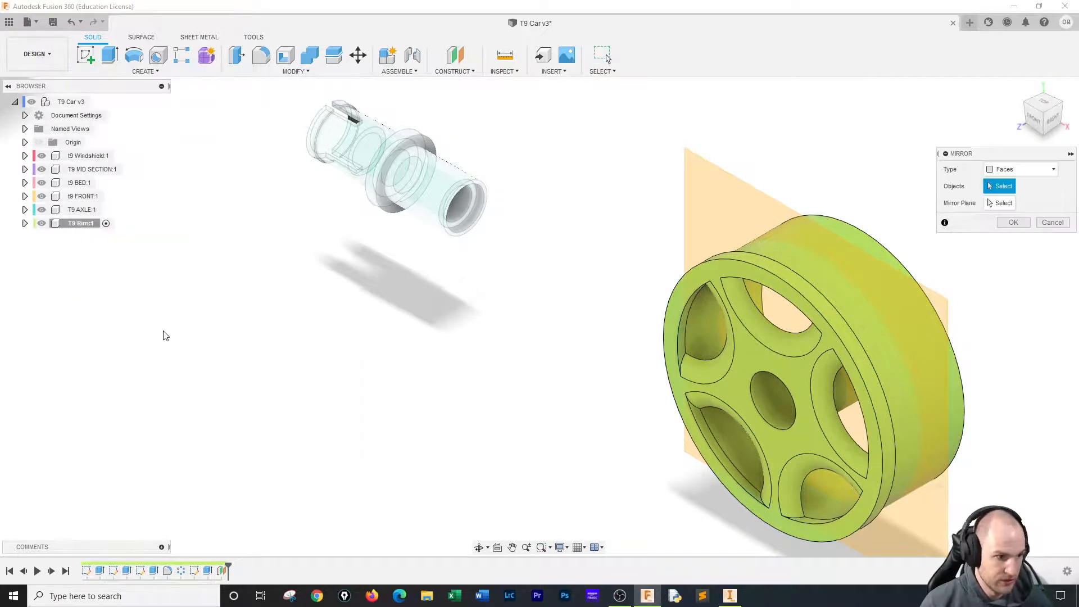
pyautogui.click(208, 571)
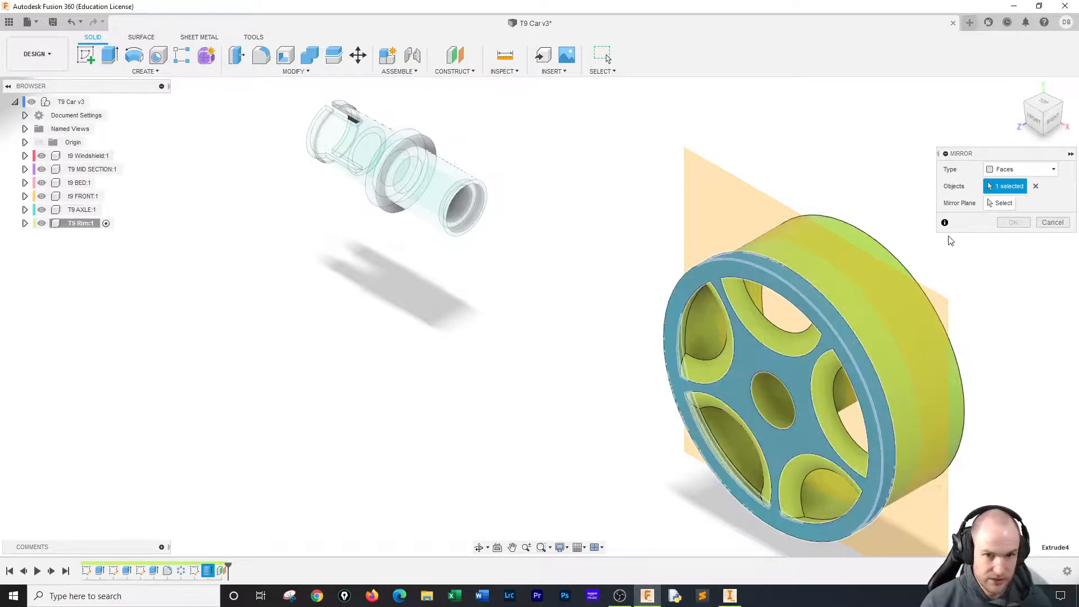
pyautogui.click(711, 178)
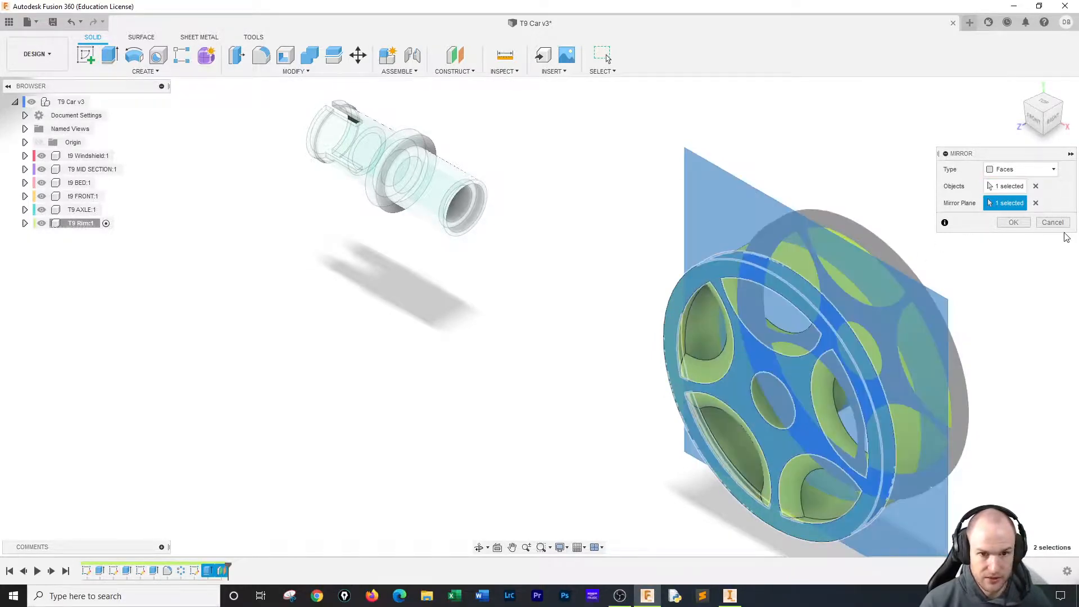
pyautogui.click(1013, 223)
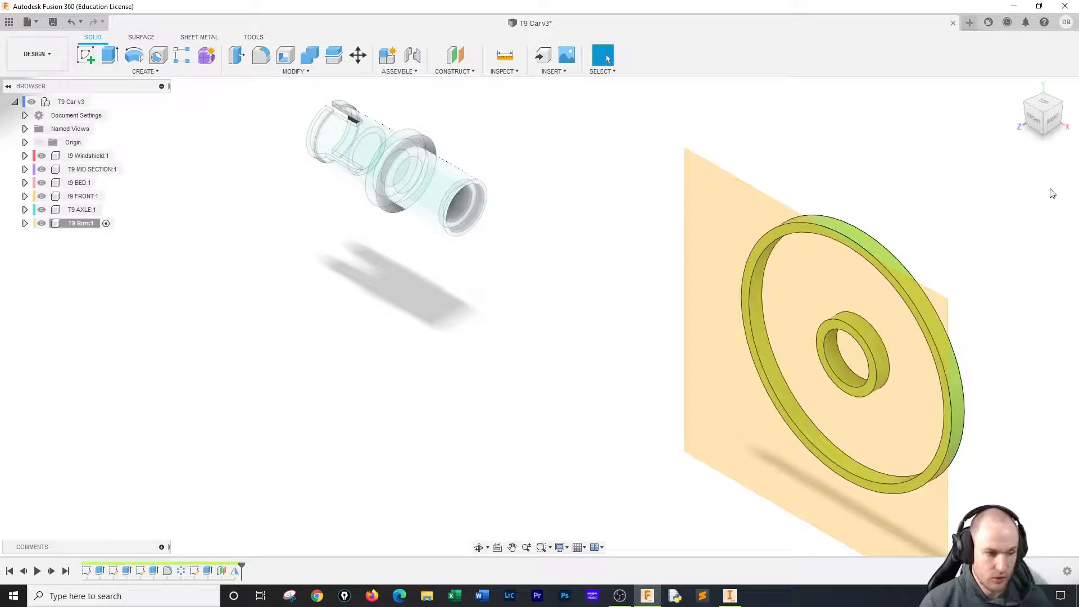
pyautogui.hotkey('ctrl', 'z')
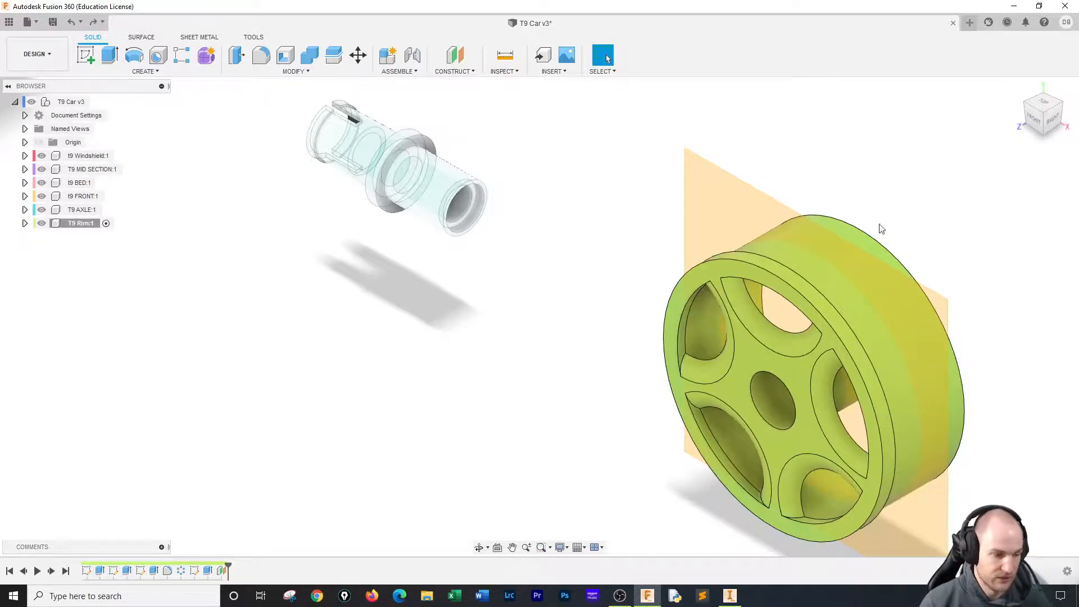
# Retry mirroring the front lip extrusion across the offset plane, and undo both the mirror and the plane.
pyautogui.click(114, 72)
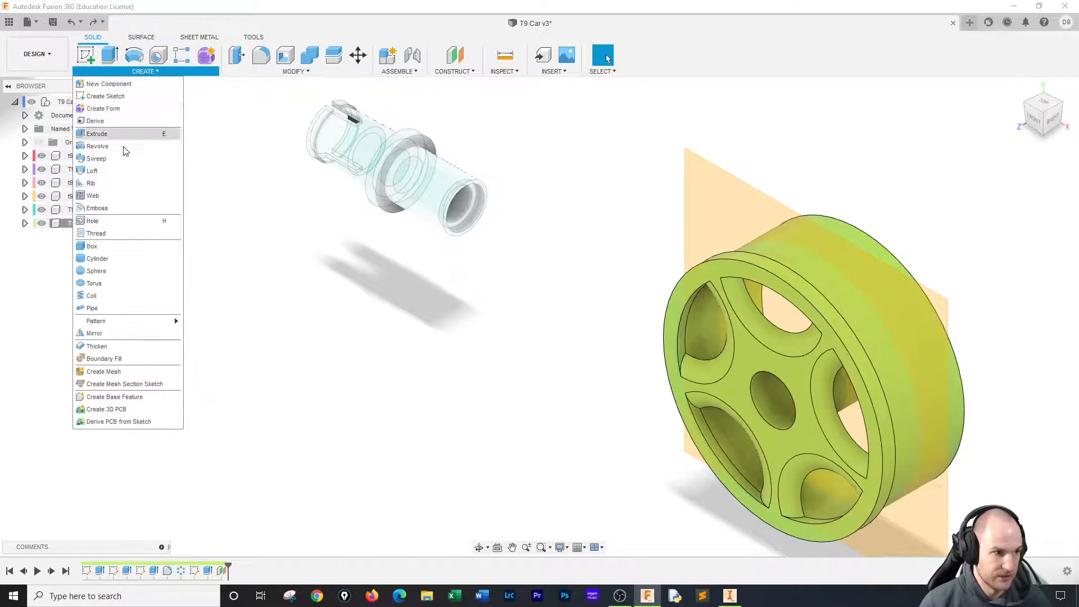
pyautogui.click(127, 336)
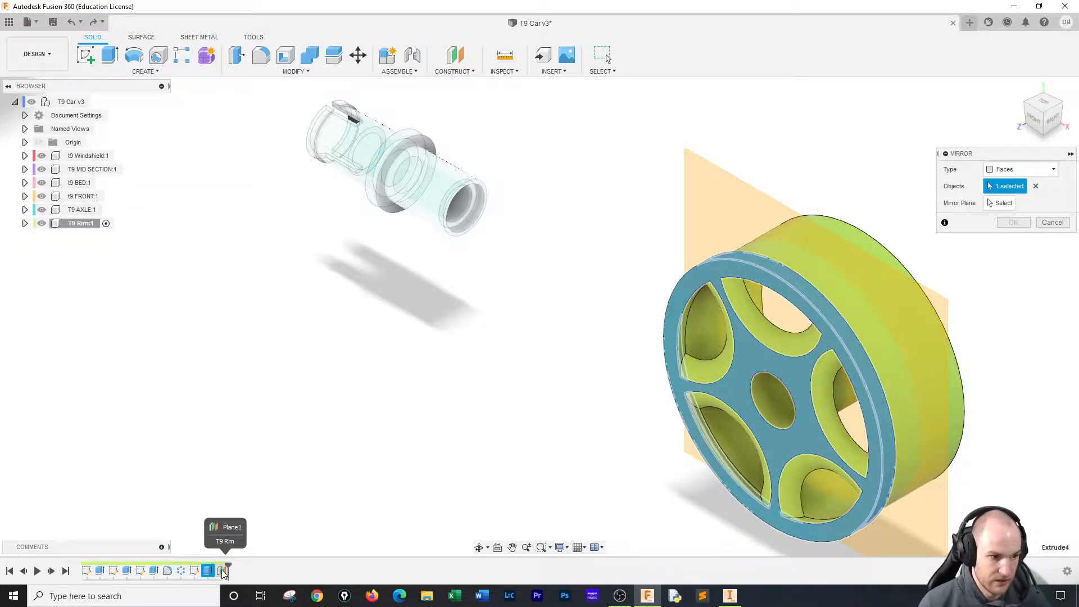
pyautogui.click(1004, 203)
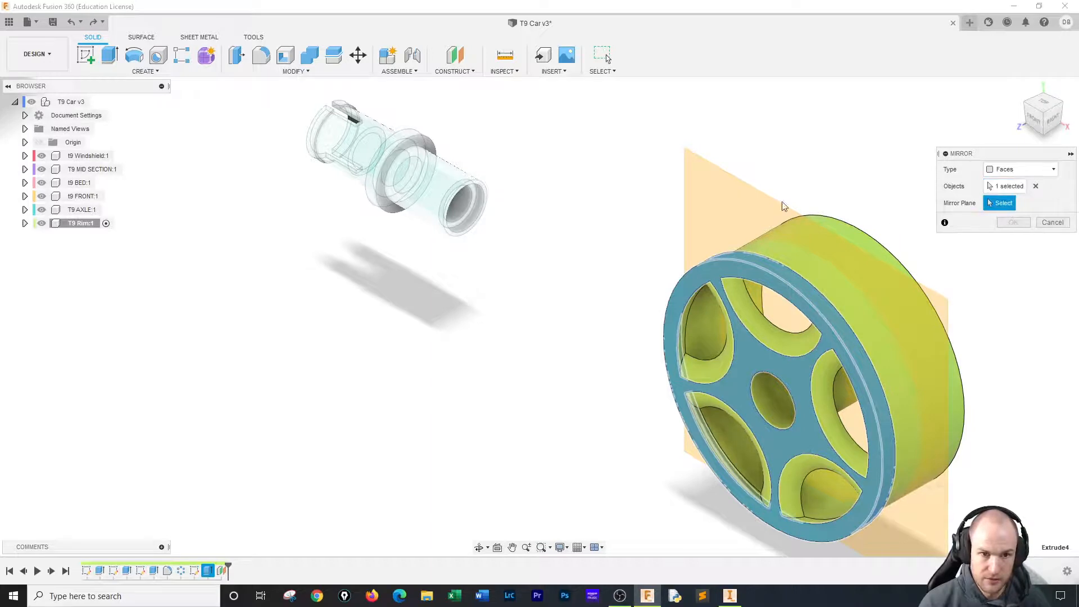
pyautogui.click(732, 179)
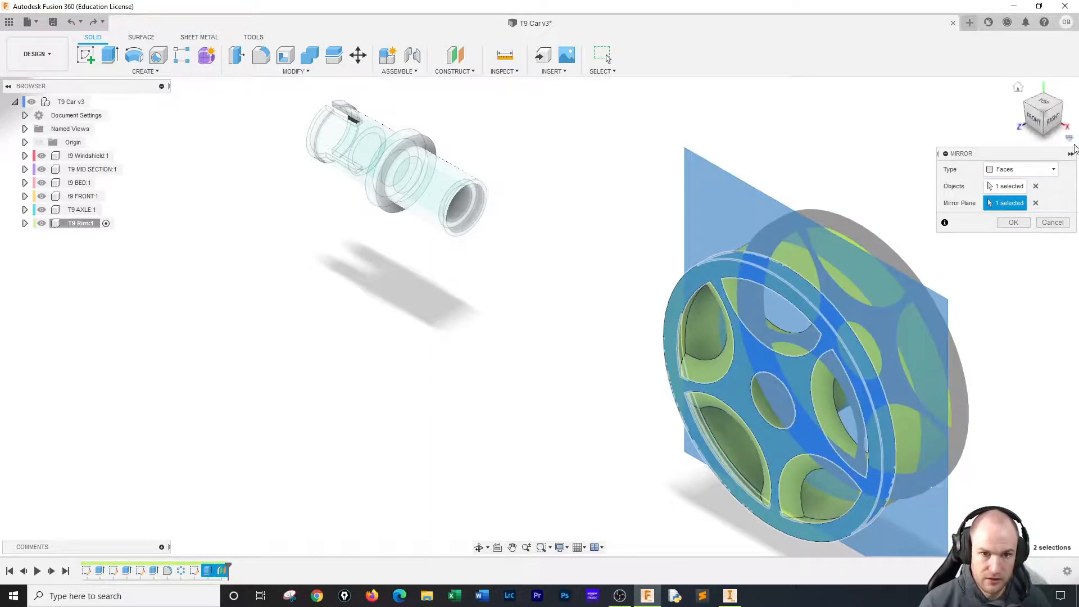
pyautogui.click(1014, 223)
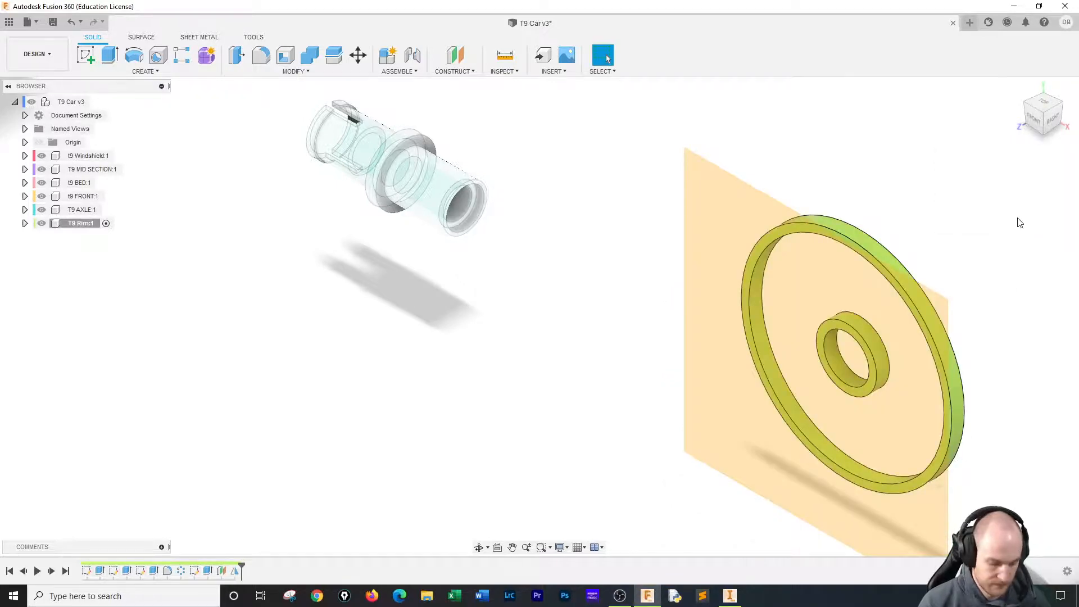
pyautogui.hotkey('ctrl', 'z')
pyautogui.hotkey('ctrl', 'z')
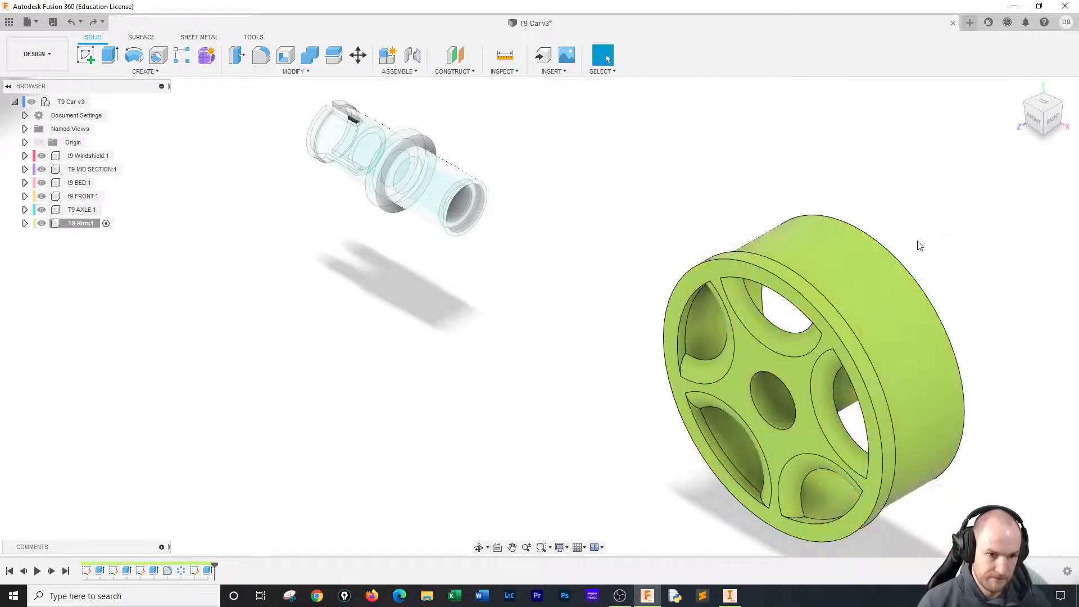
# Start a sketch on the wheel's back rim face and draw a circle about 1.39 in in diameter centred on the hub.
pyautogui.click(785, 276)
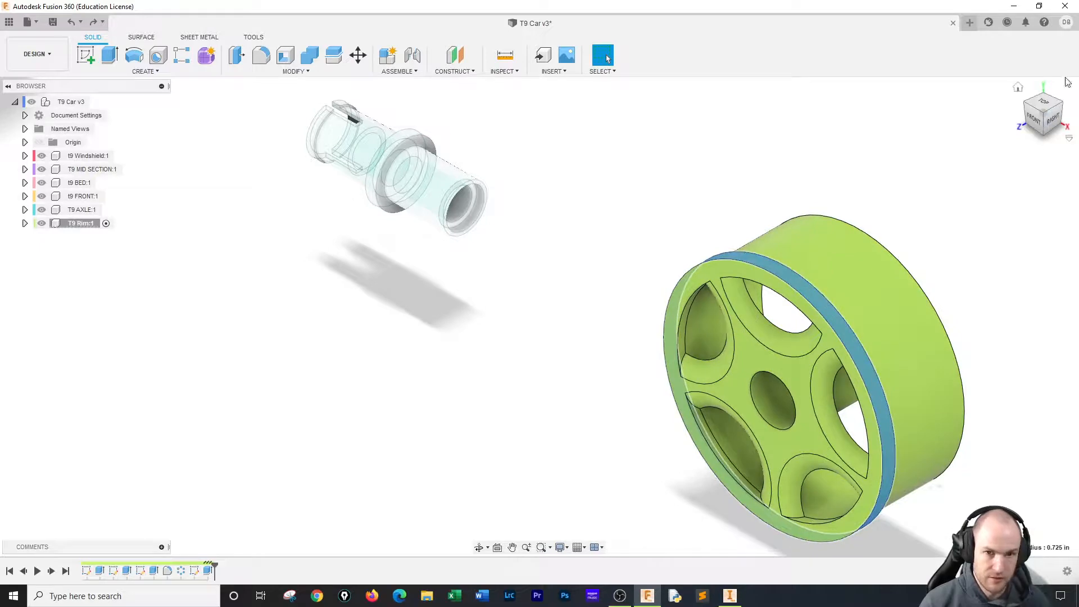
pyautogui.click(1060, 111)
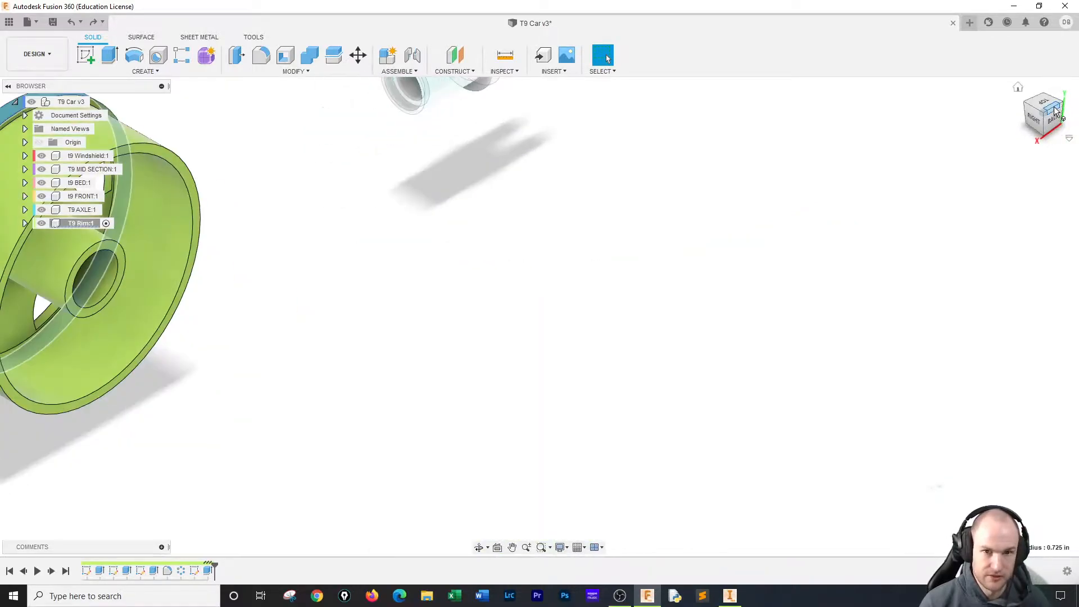
pyautogui.moveTo(668, 250); pyautogui.dragTo(854, 309, button='middle')
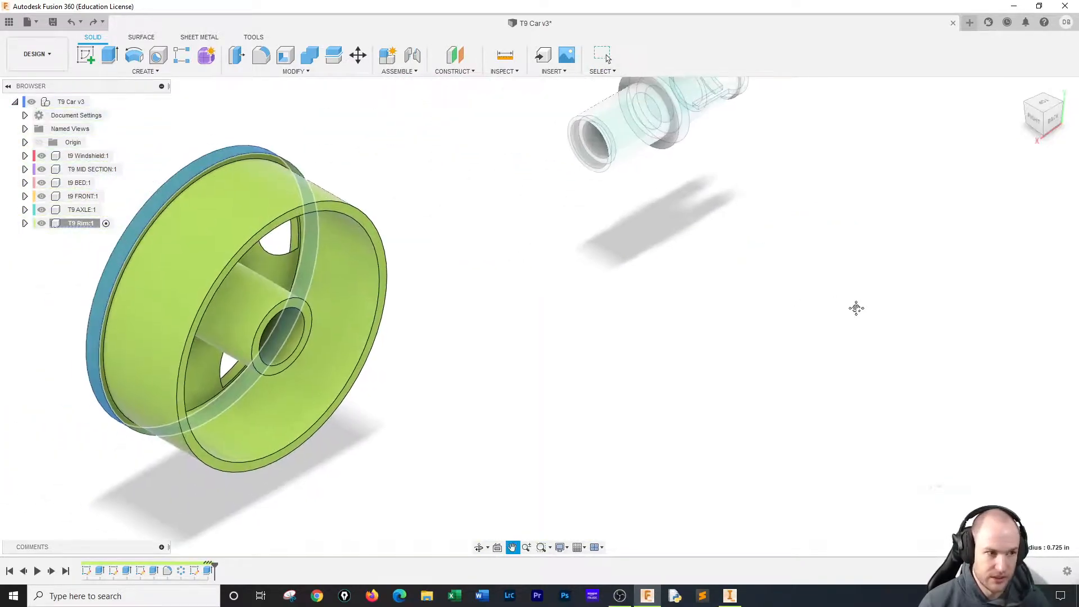
pyautogui.click(85, 55)
pyautogui.click(363, 222)
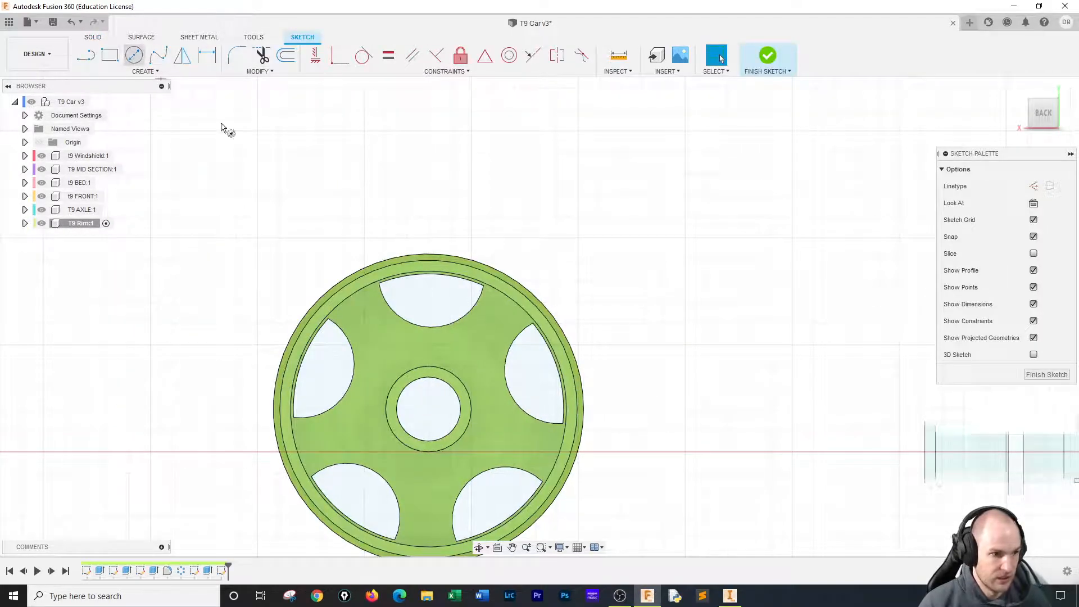
pyautogui.press('c')
pyautogui.click(429, 409)
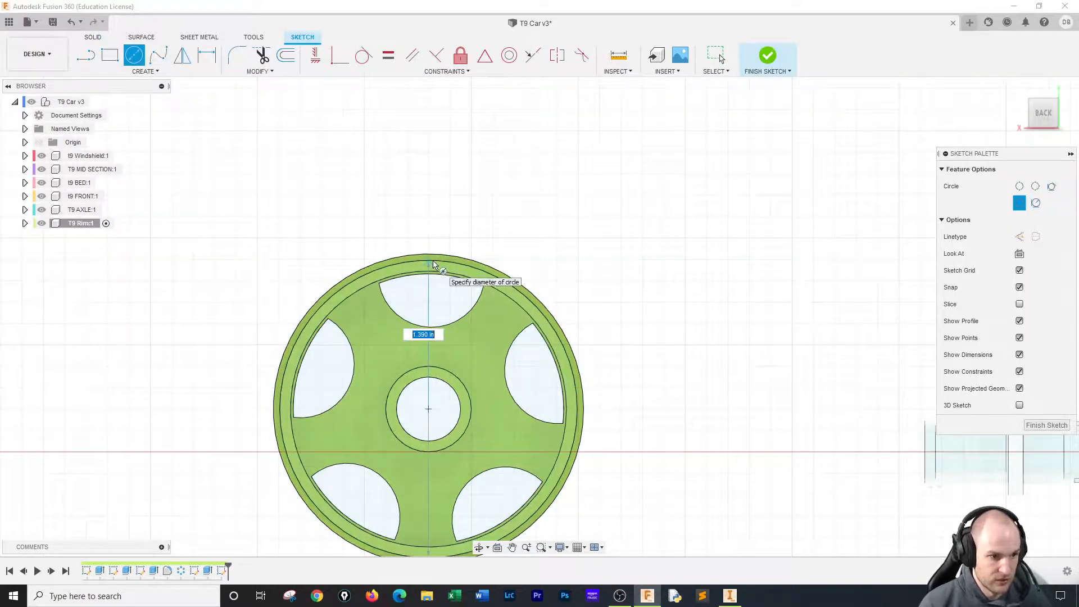
pyautogui.click(433, 260)
pyautogui.click(428, 408)
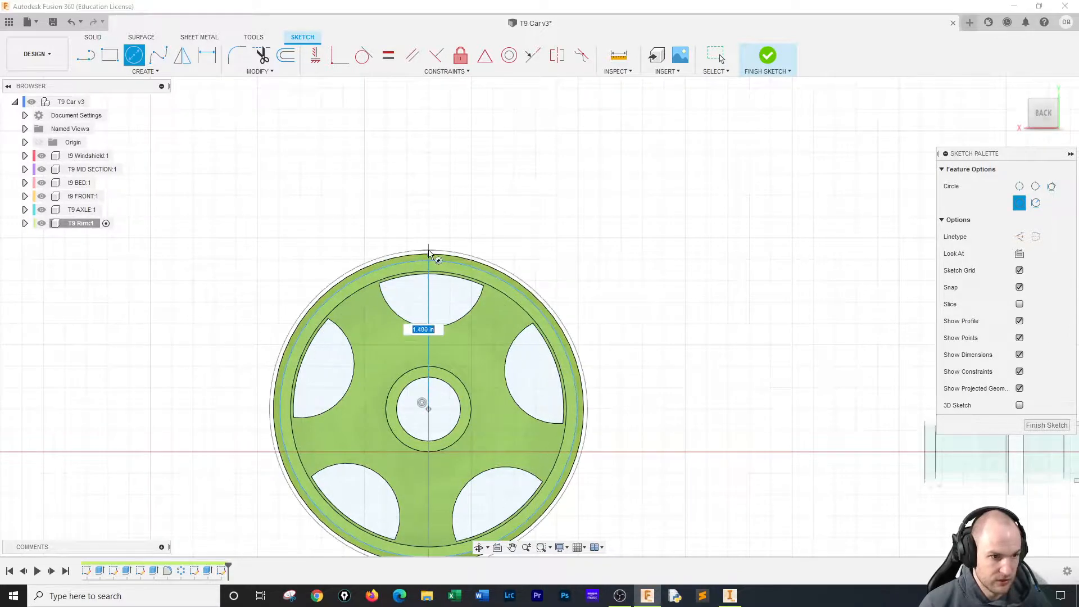
pyautogui.press('Escape')
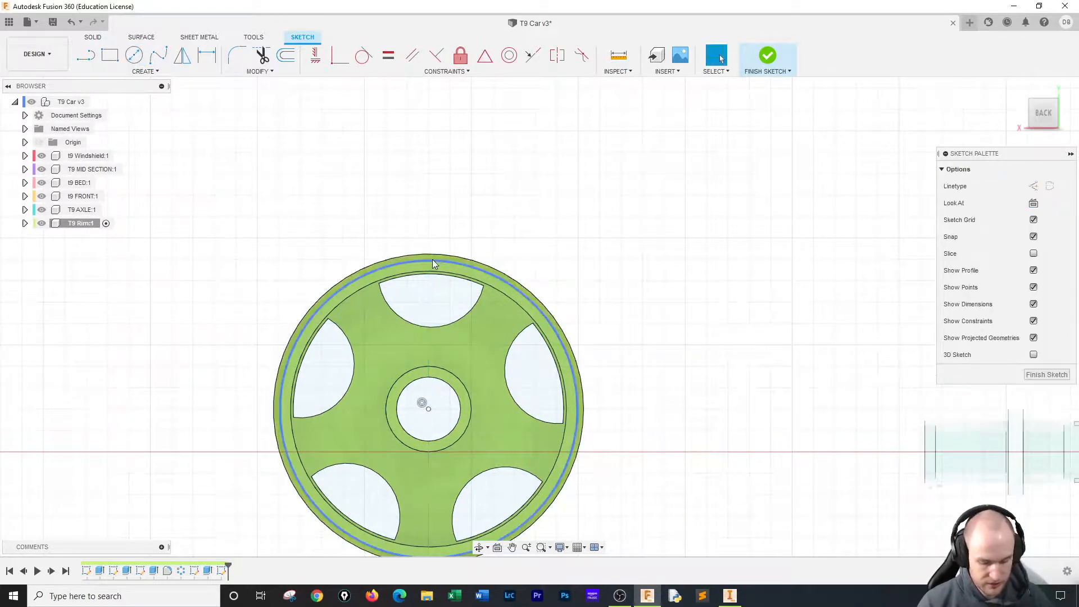
# Project the front lip's outer edge into the sketch, trace it with a circle centred on the hub, and finish the sketch.
pyautogui.press('p')
pyautogui.click(435, 252)
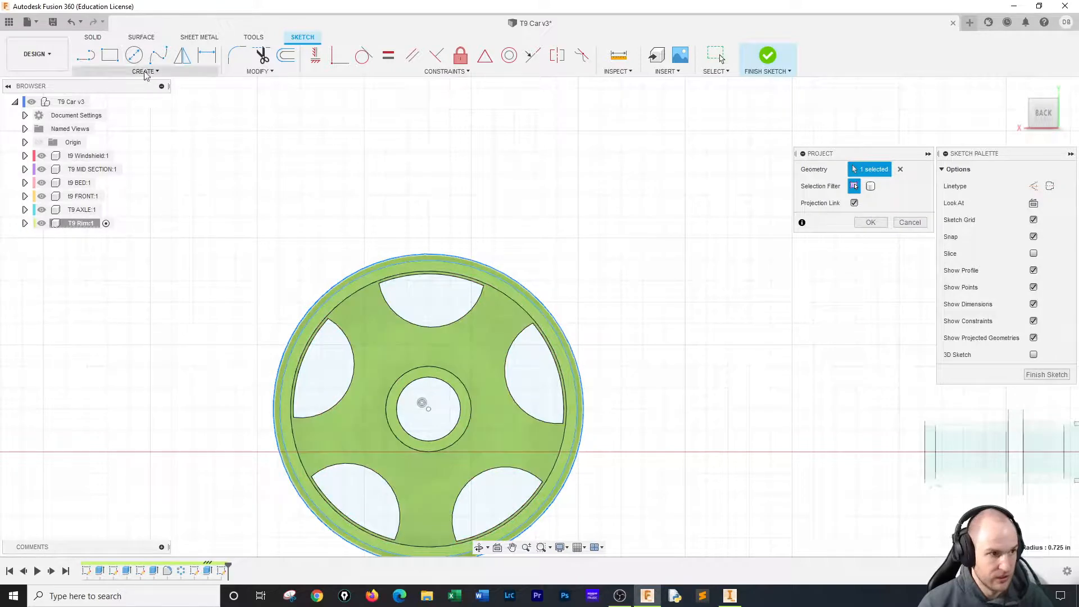
pyautogui.click(133, 54)
pyautogui.click(423, 403)
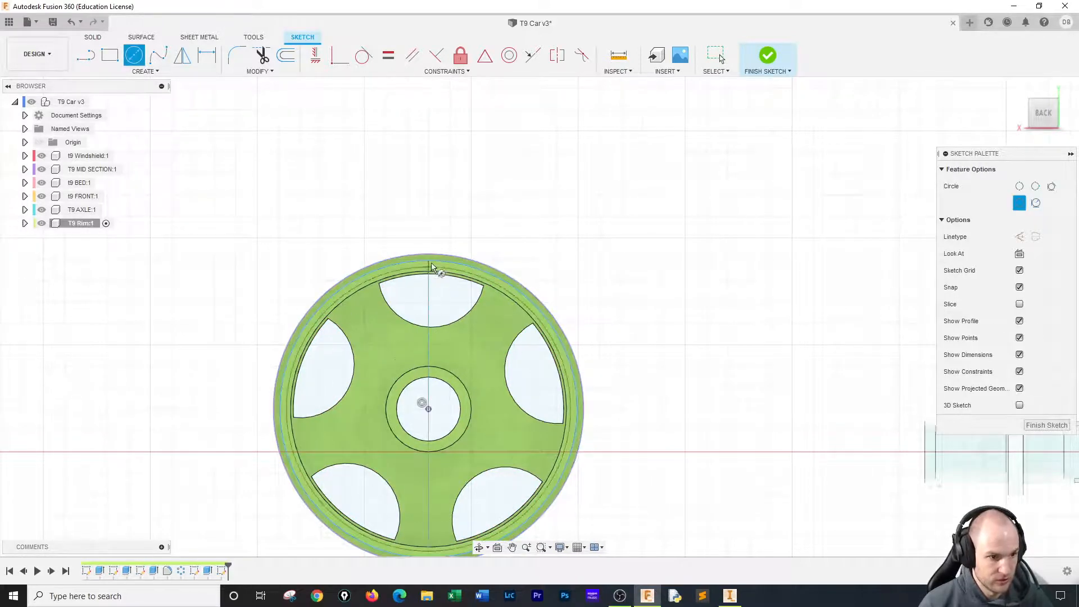
pyautogui.click(433, 253)
pyautogui.click(768, 56)
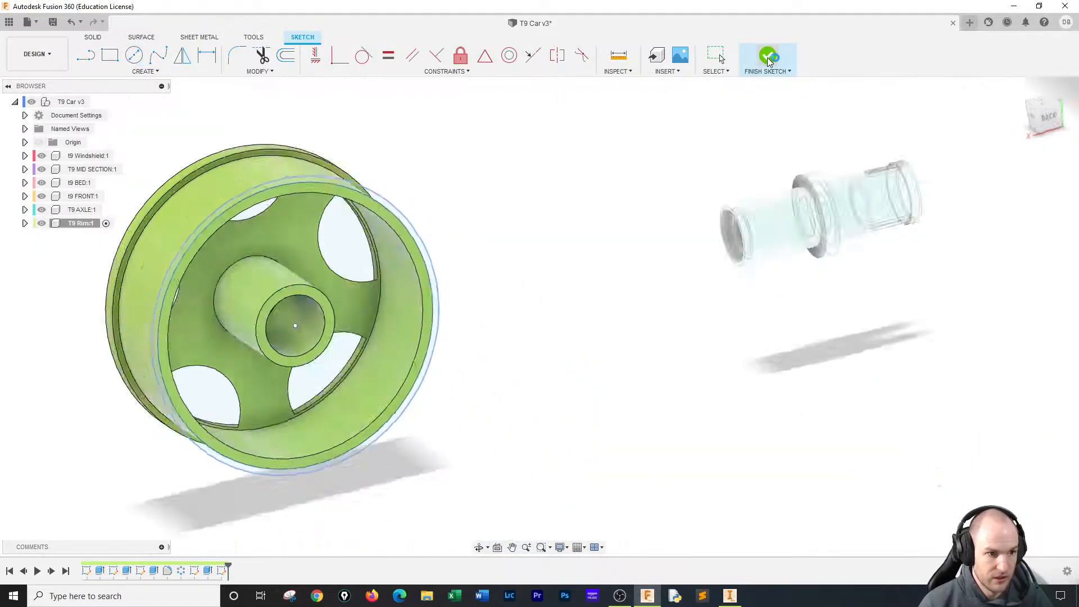
# Extrude the thin ring profile around the wheel's back edge as a join with a distance of (-.57--.4)/2 in.
pyautogui.press('e')
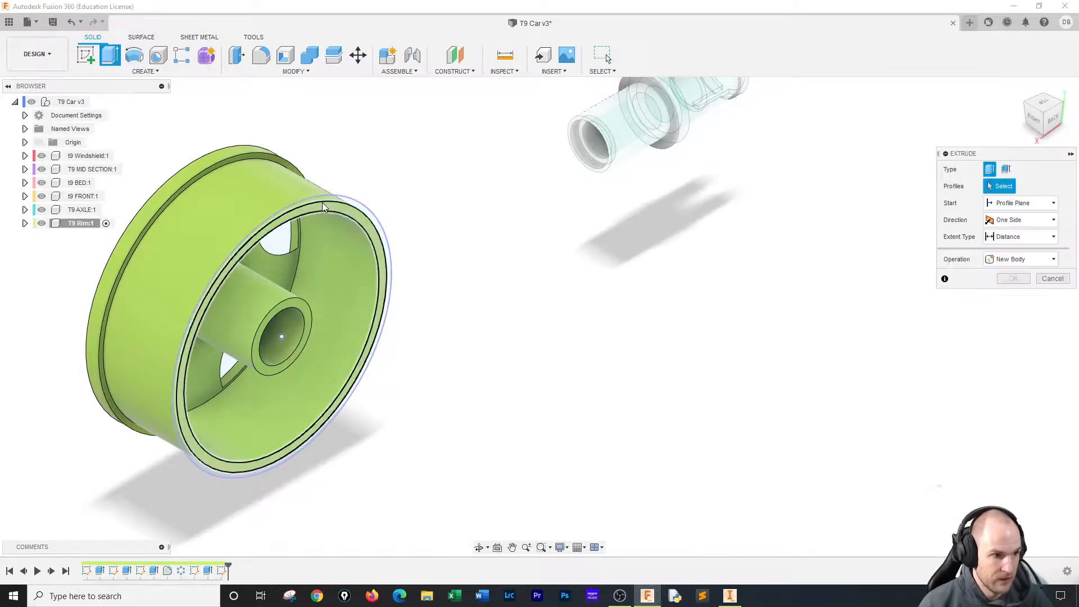
pyautogui.click(319, 201)
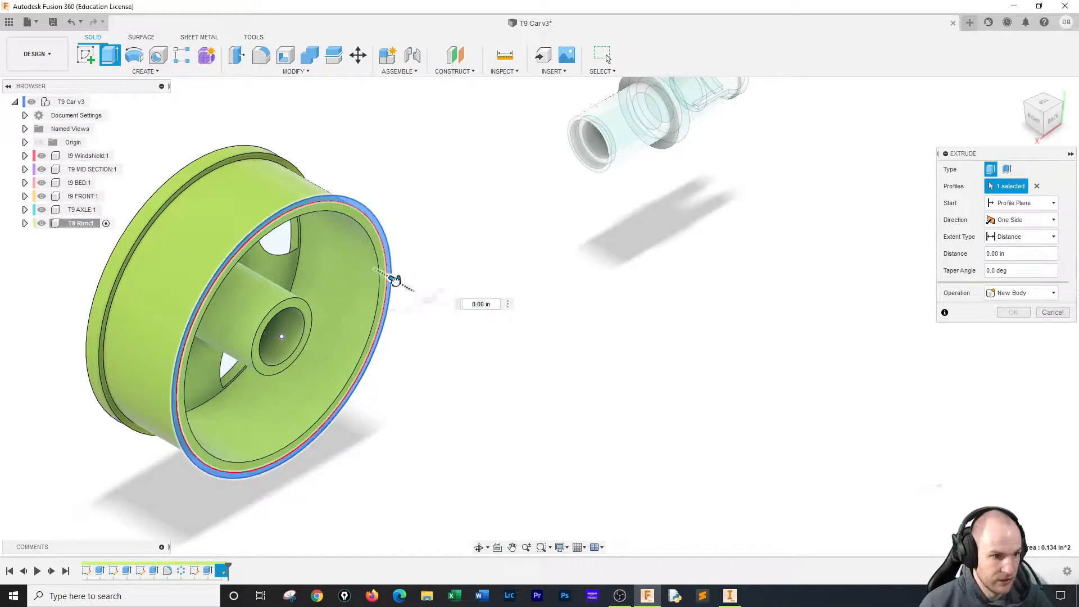
pyautogui.moveTo(393, 279); pyautogui.dragTo(381, 275)
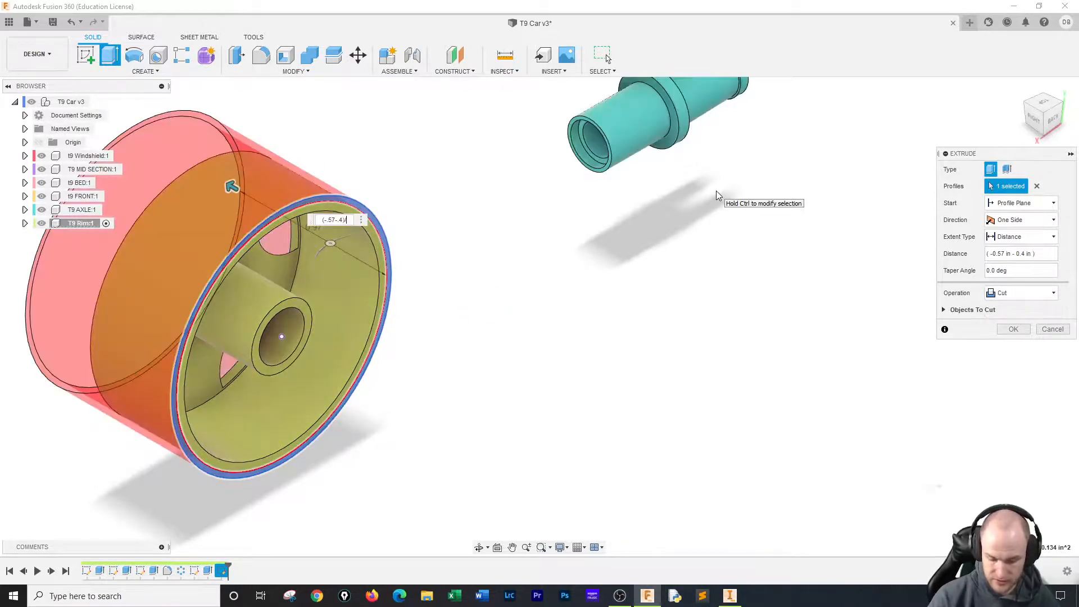
pyautogui.write('/')
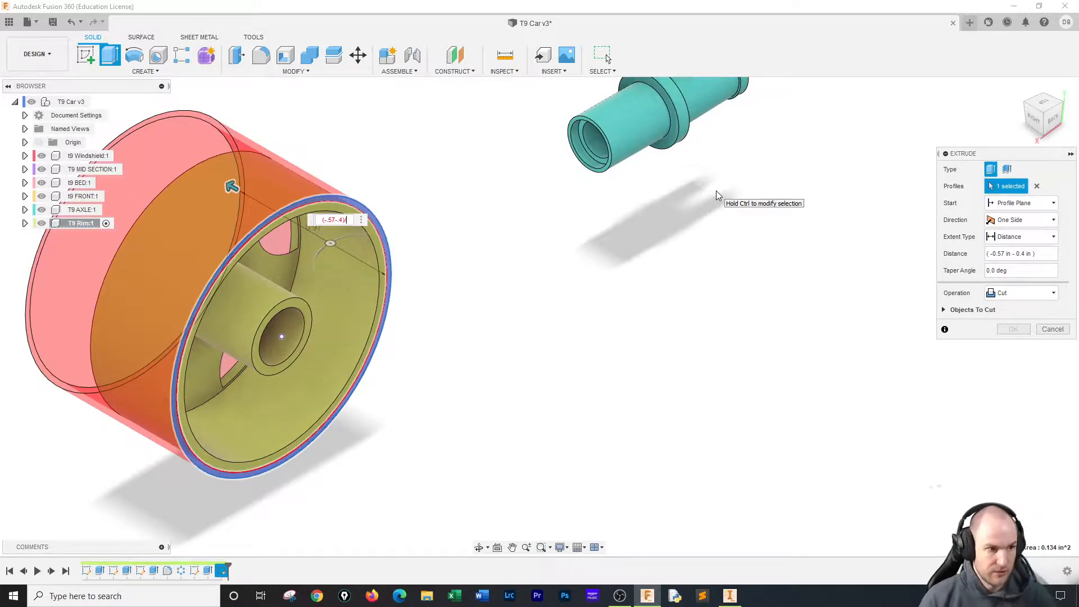
pyautogui.write('2 ) * 1 in')
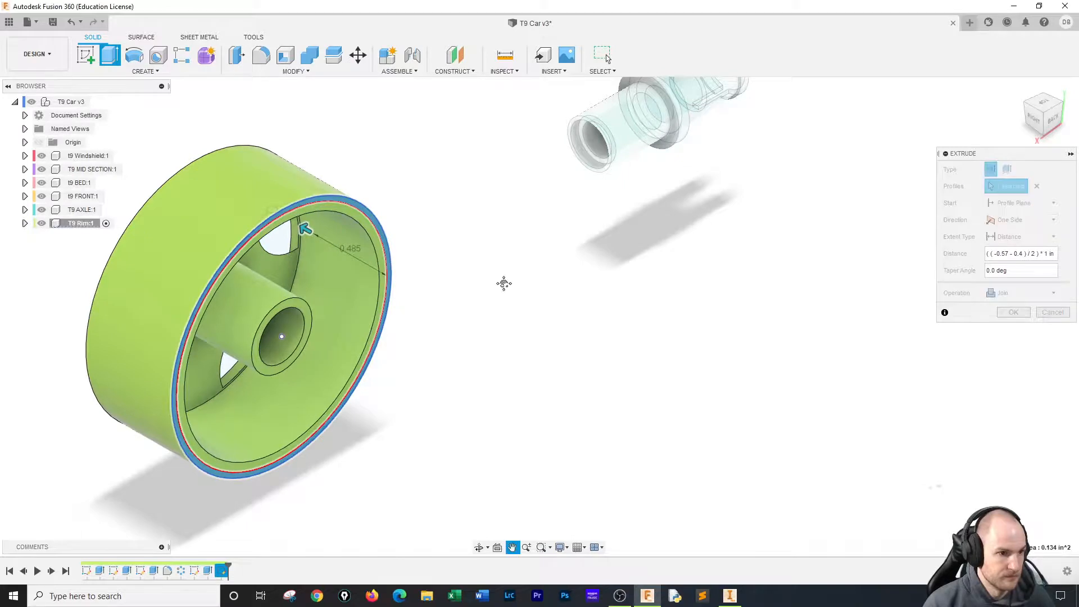
pyautogui.press('Return')
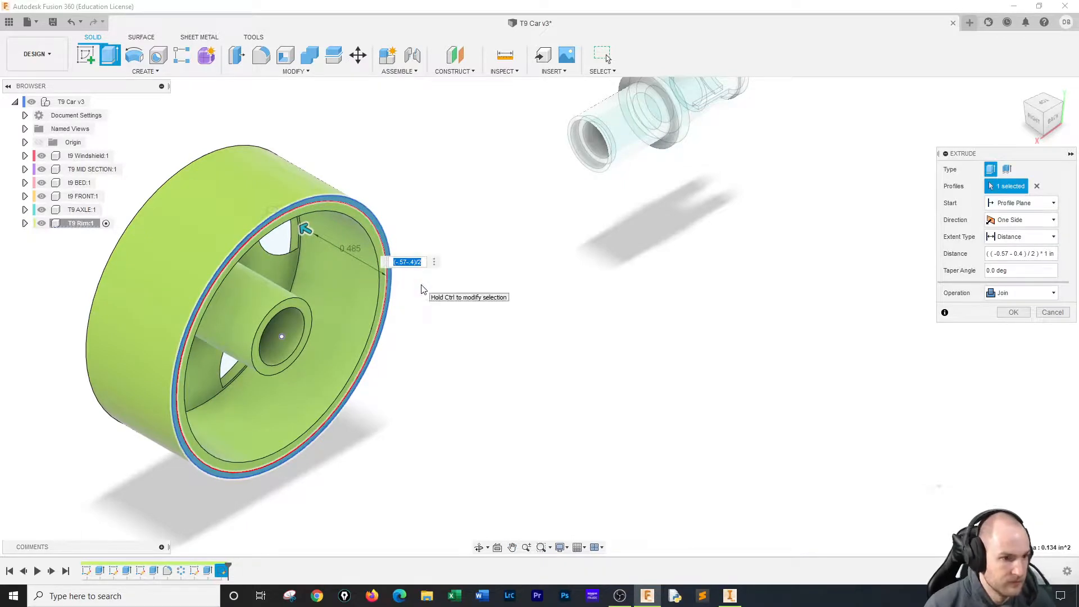
pyautogui.click(409, 262)
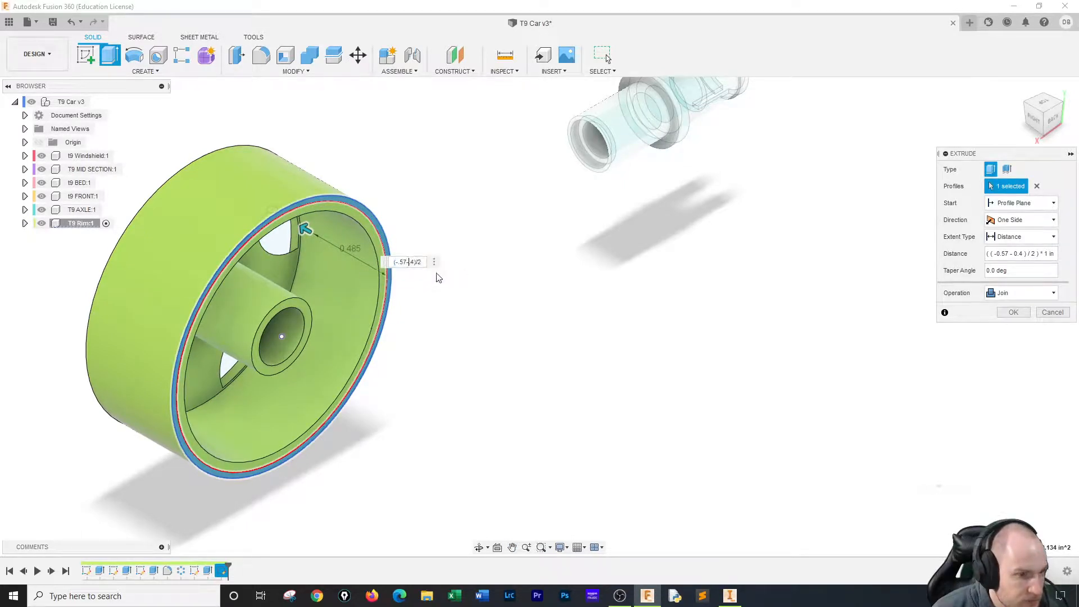
pyautogui.write('-')
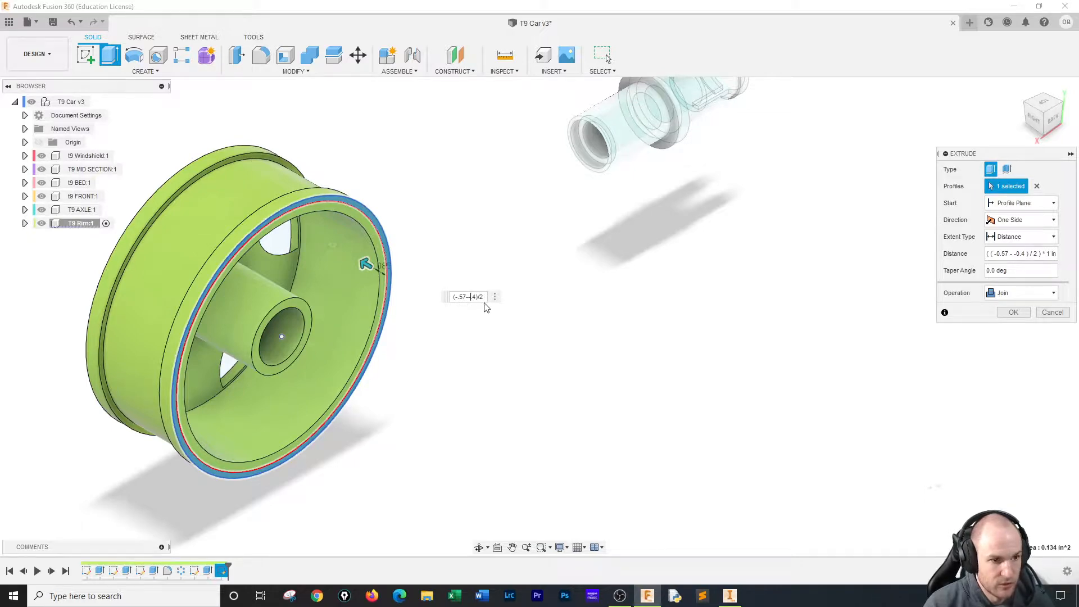
pyautogui.press('Return')
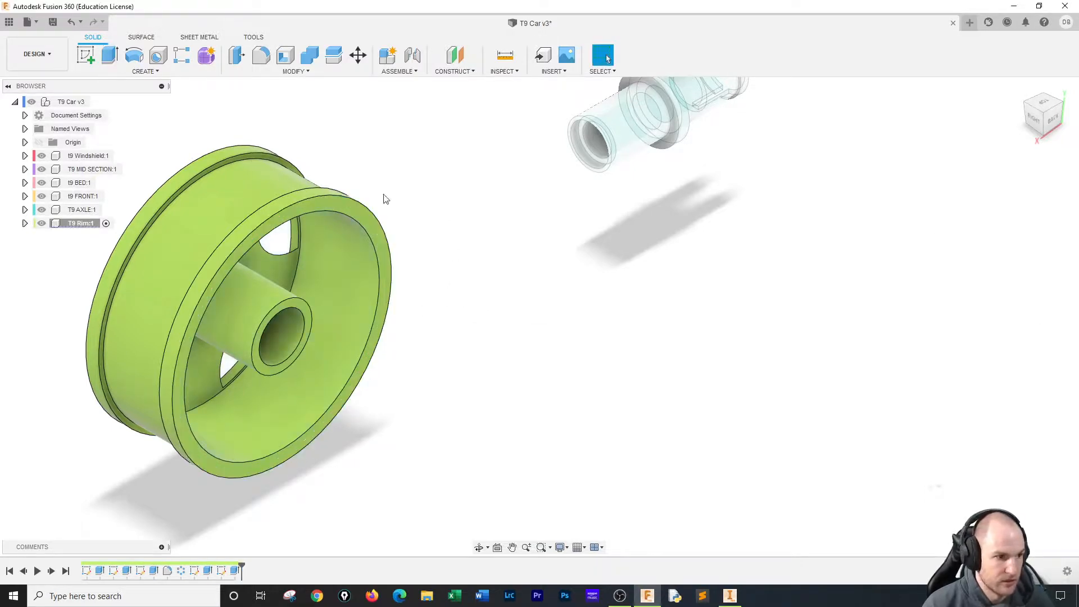
# Fillet the front edge of the wheel's centre hub hole with a constant radius of .125 in.
pyautogui.click(1031, 115)
pyautogui.click(1018, 87)
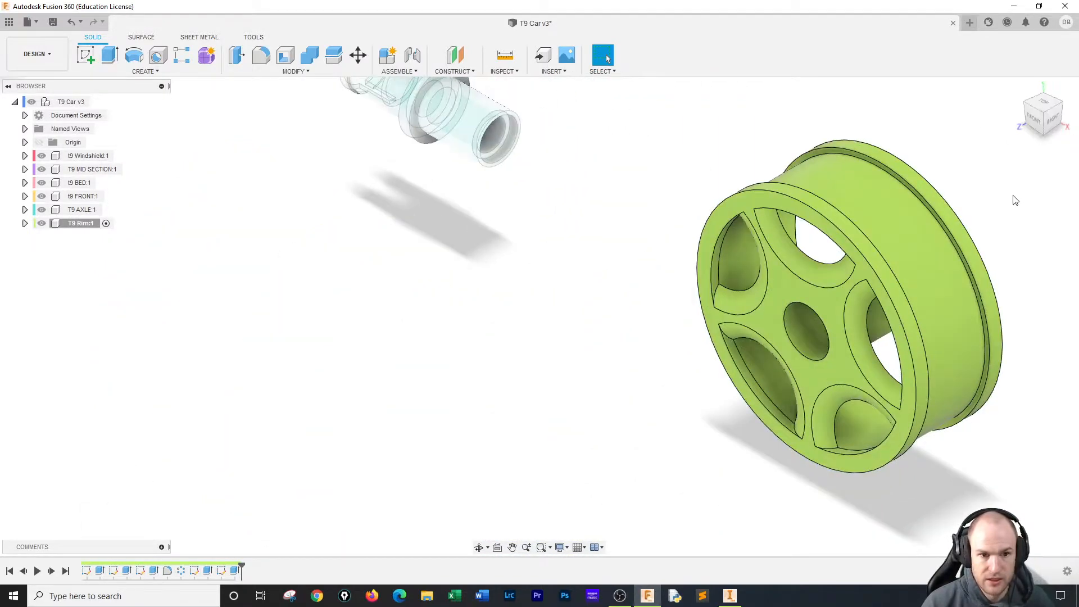
pyautogui.click(261, 55)
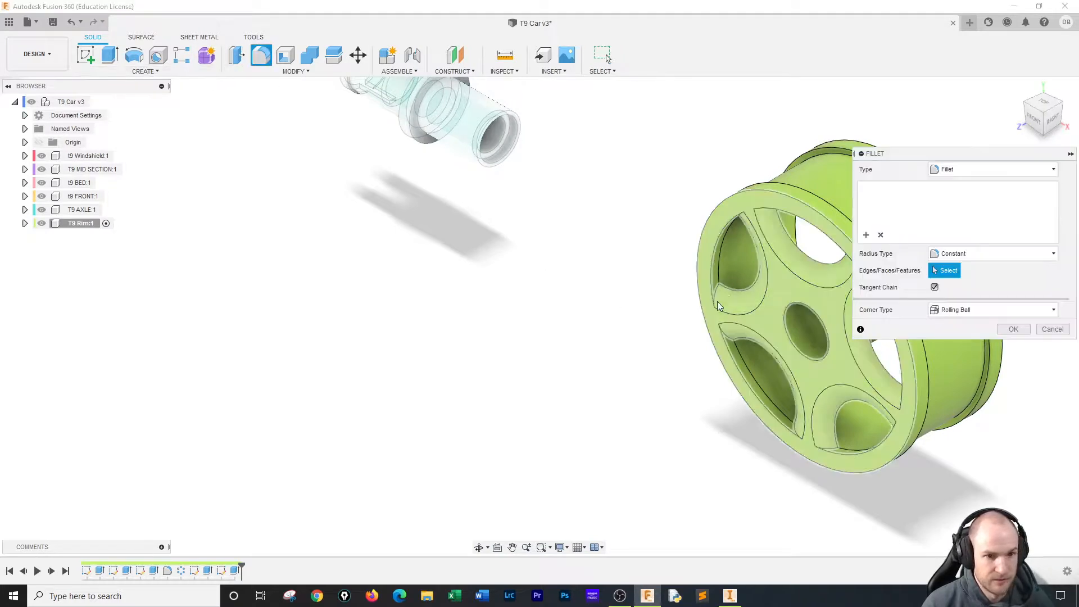
pyautogui.click(784, 322)
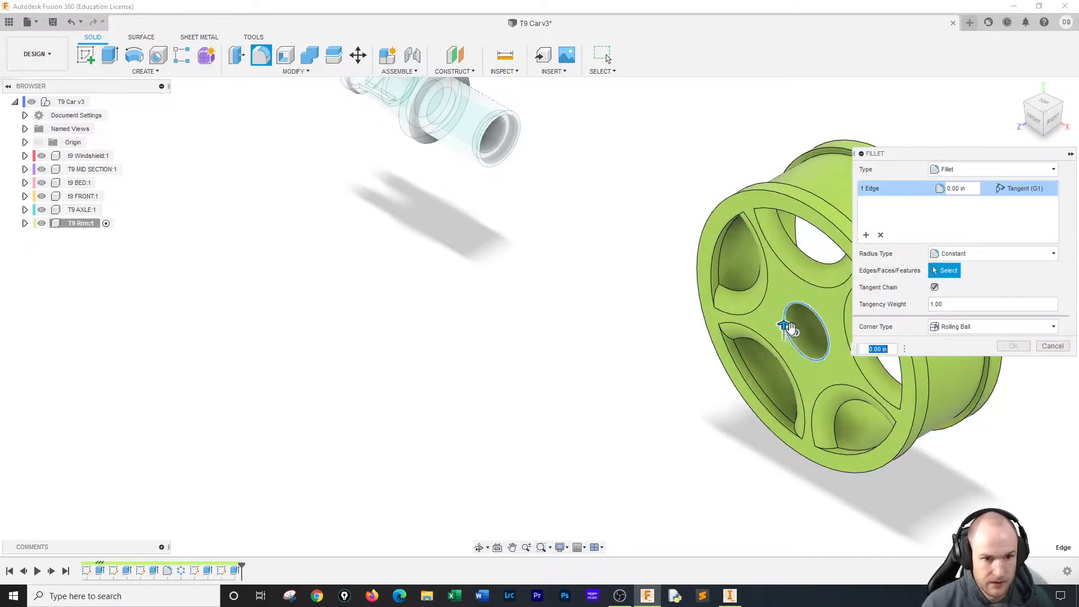
pyautogui.click(958, 188)
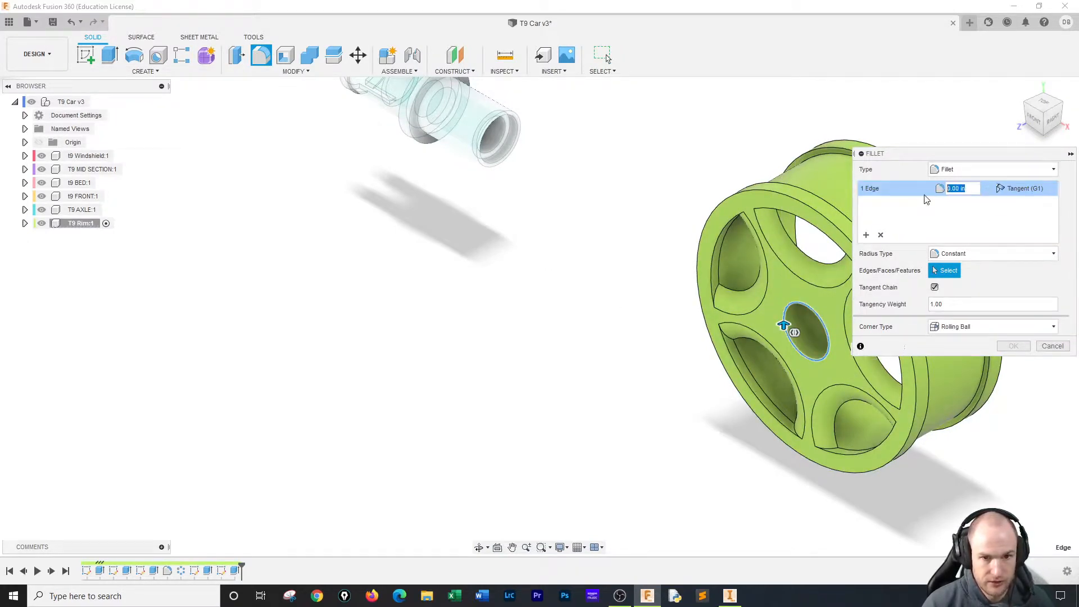
pyautogui.write('.125')
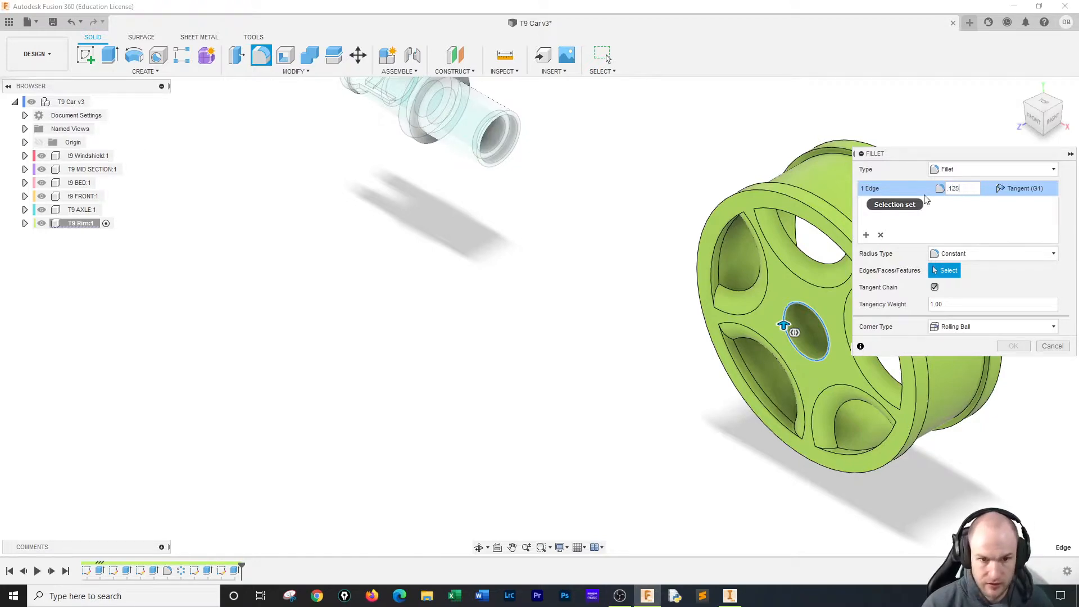
pyautogui.press('Return')
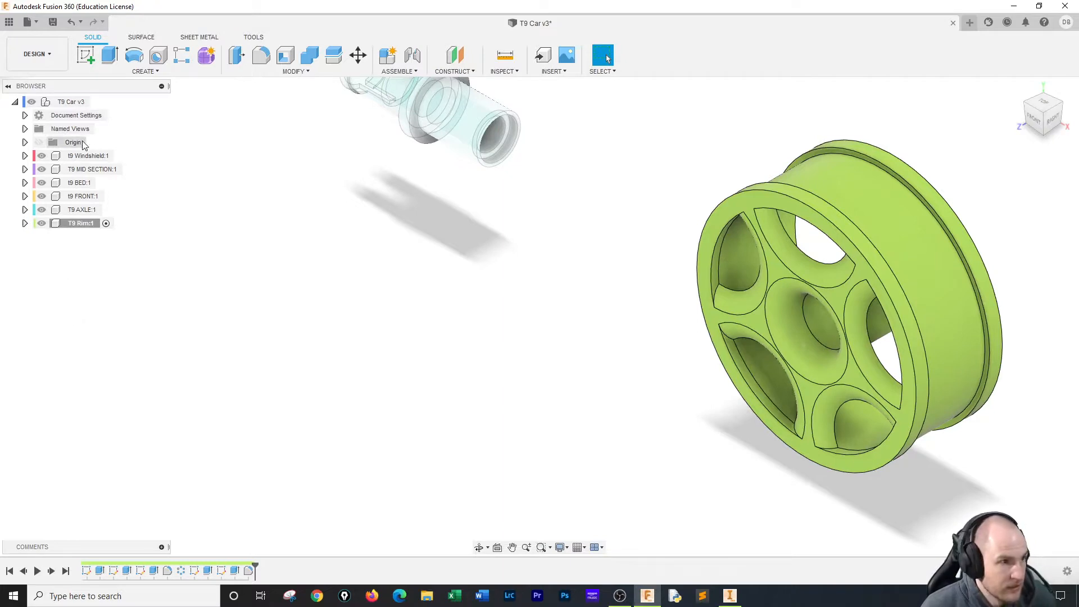
# Apply an aluminum physical material from the Metal category of the Fusion 360 Material Library to the T9 Rim component.
pyautogui.rightClick(78, 223)
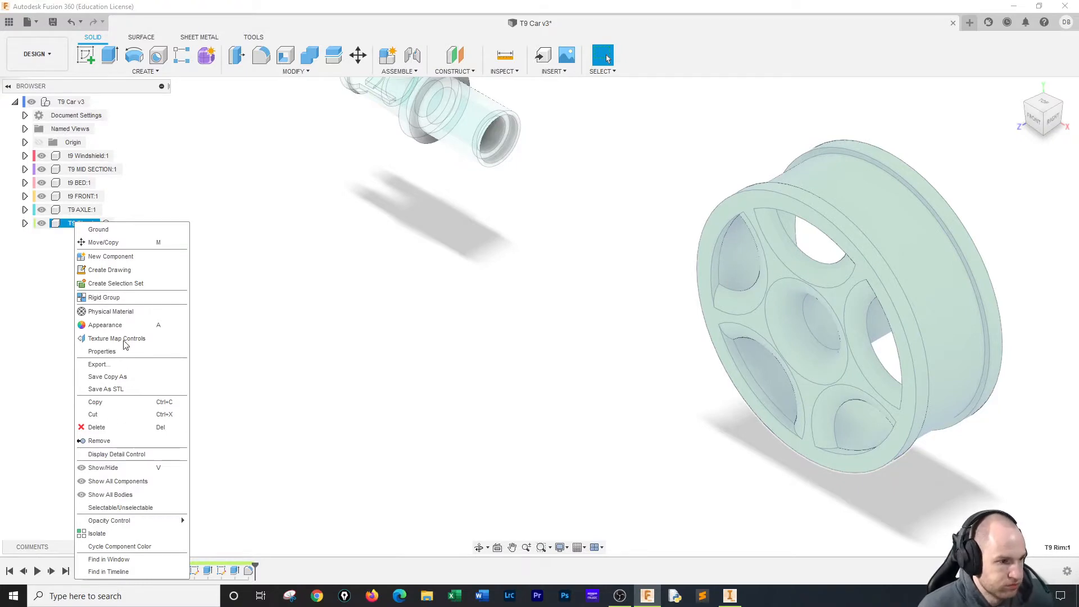
pyautogui.click(114, 312)
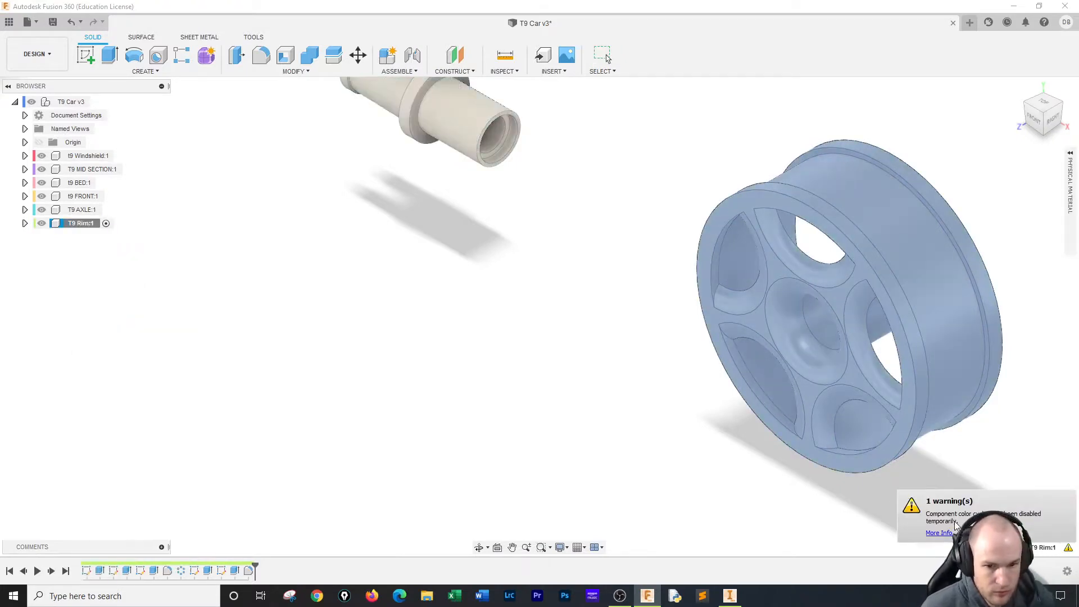
pyautogui.click(1069, 155)
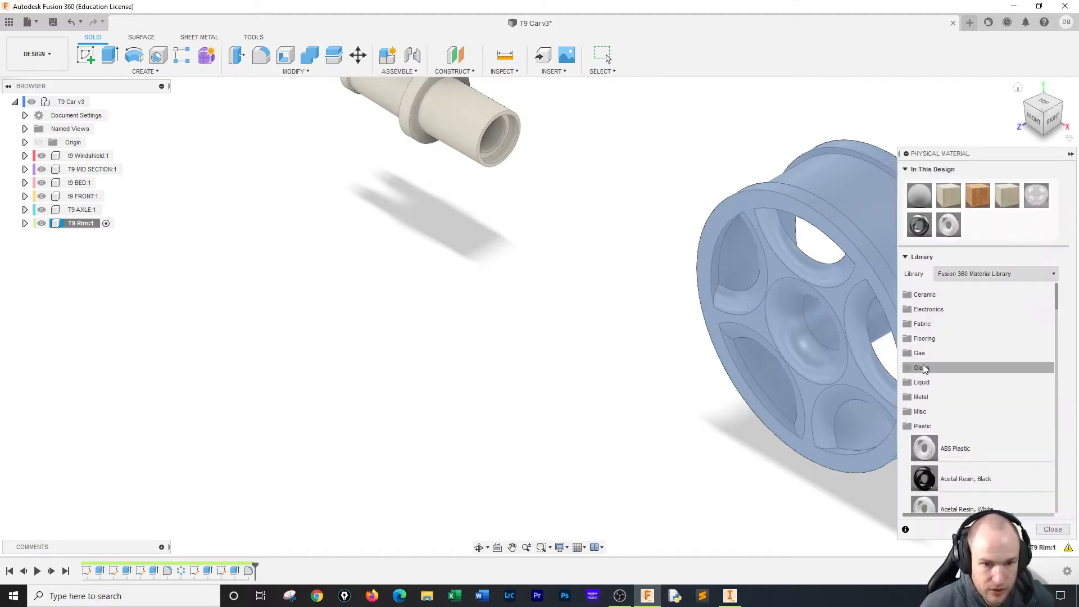
pyautogui.click(915, 396)
pyautogui.scroll(-2, 914, 400)
pyautogui.scroll(-2, 914, 399)
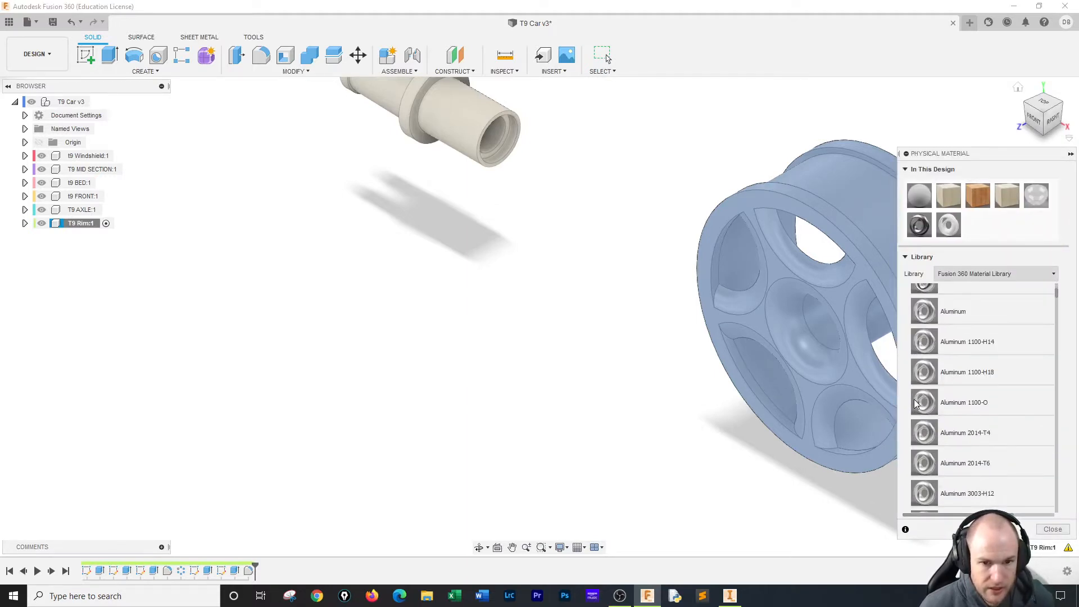
pyautogui.moveTo(960, 349); pyautogui.dragTo(839, 339)
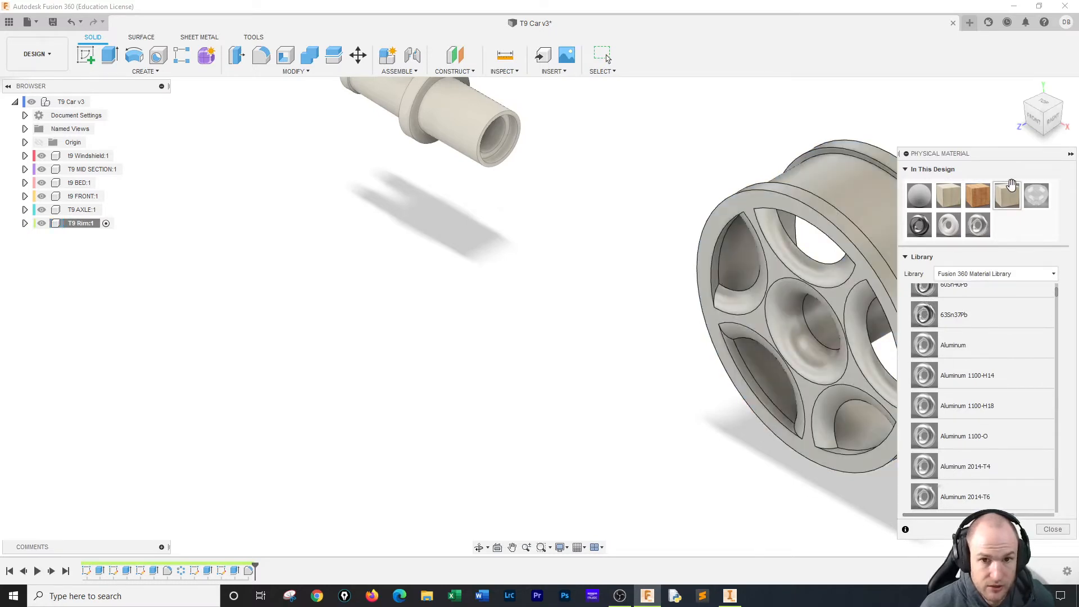
pyautogui.click(1070, 153)
pyautogui.scroll(-5, 691, 315)
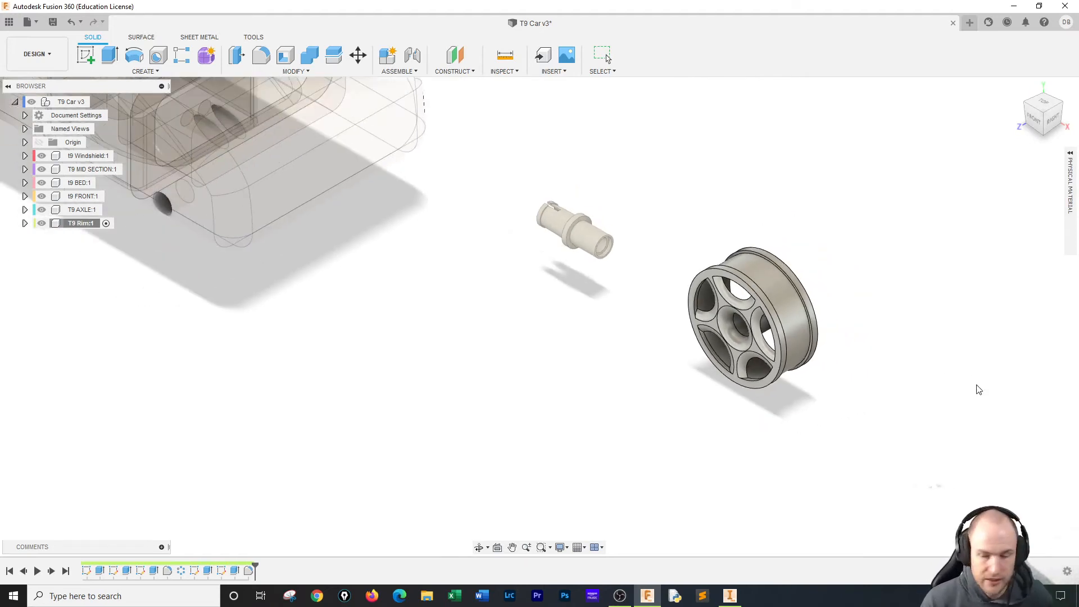
pyautogui.hotkey('alt', 'Tab')
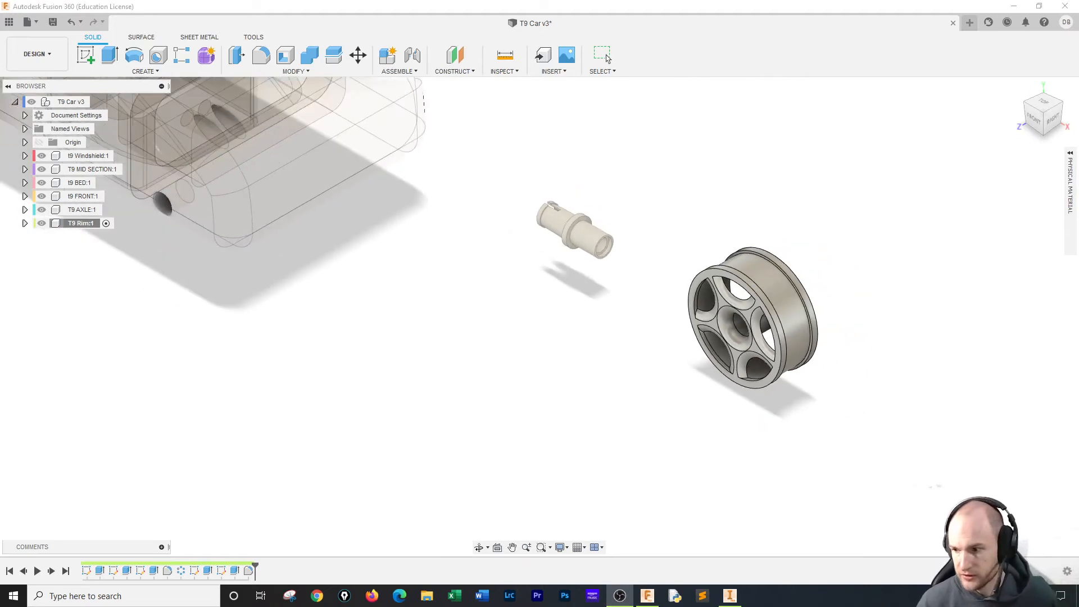